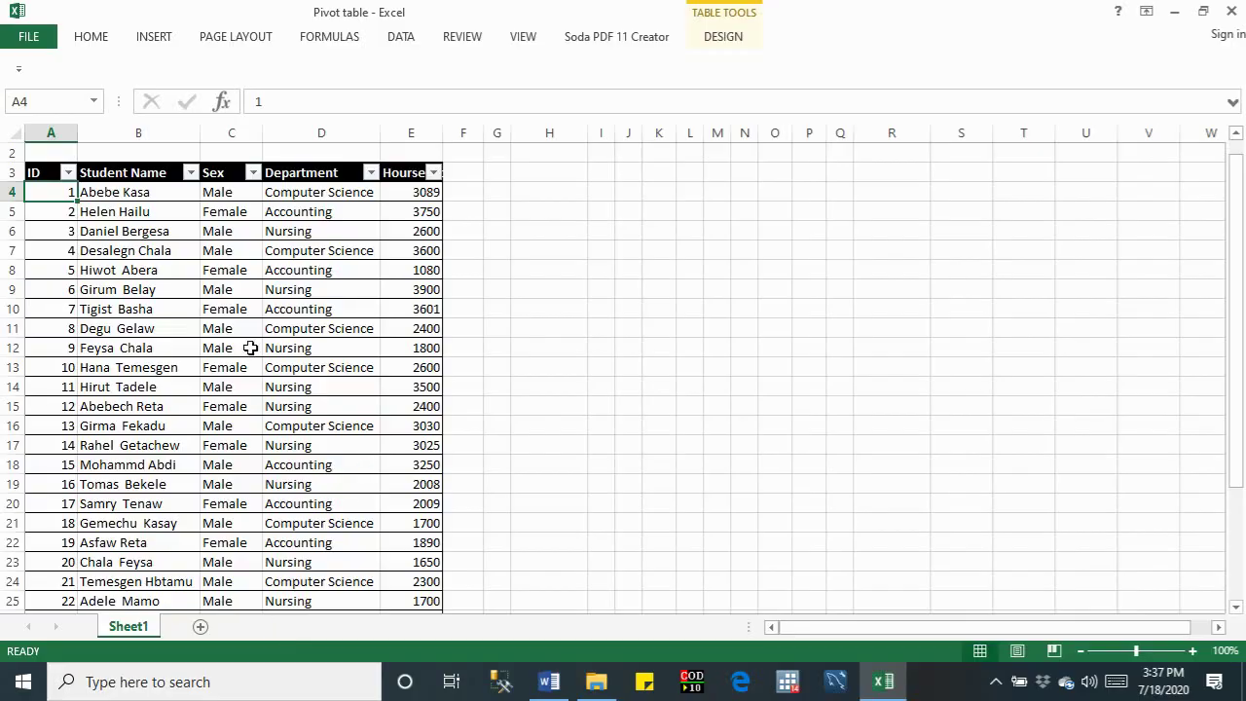
Step: Insert a PivotTable from Table5 on the existing worksheet at cell H5
left_click(105, 227)
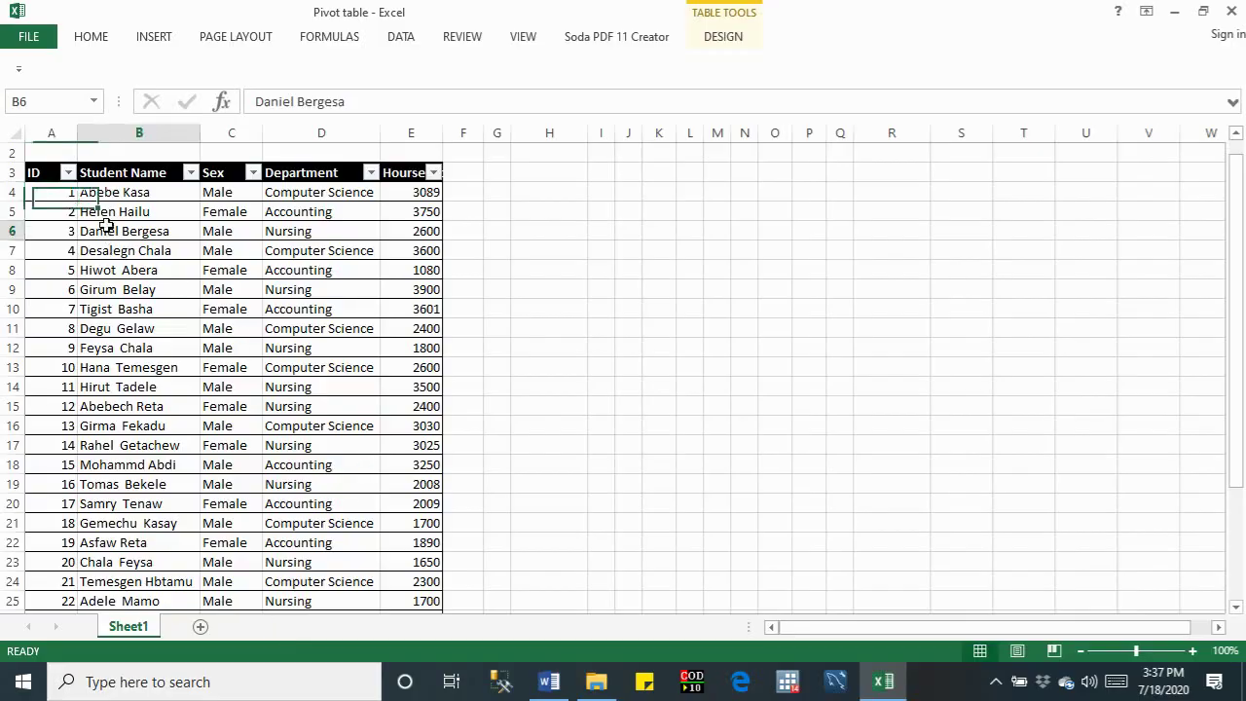
left_click(46, 188)
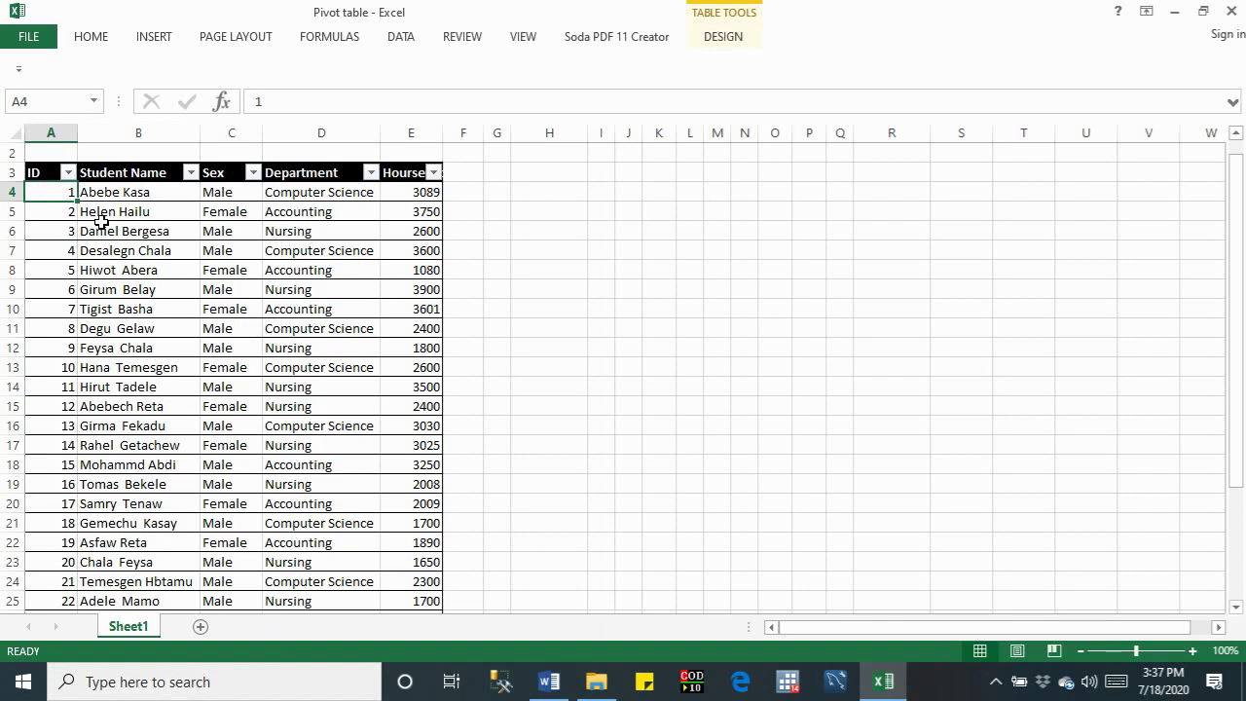
left_click(153, 39)
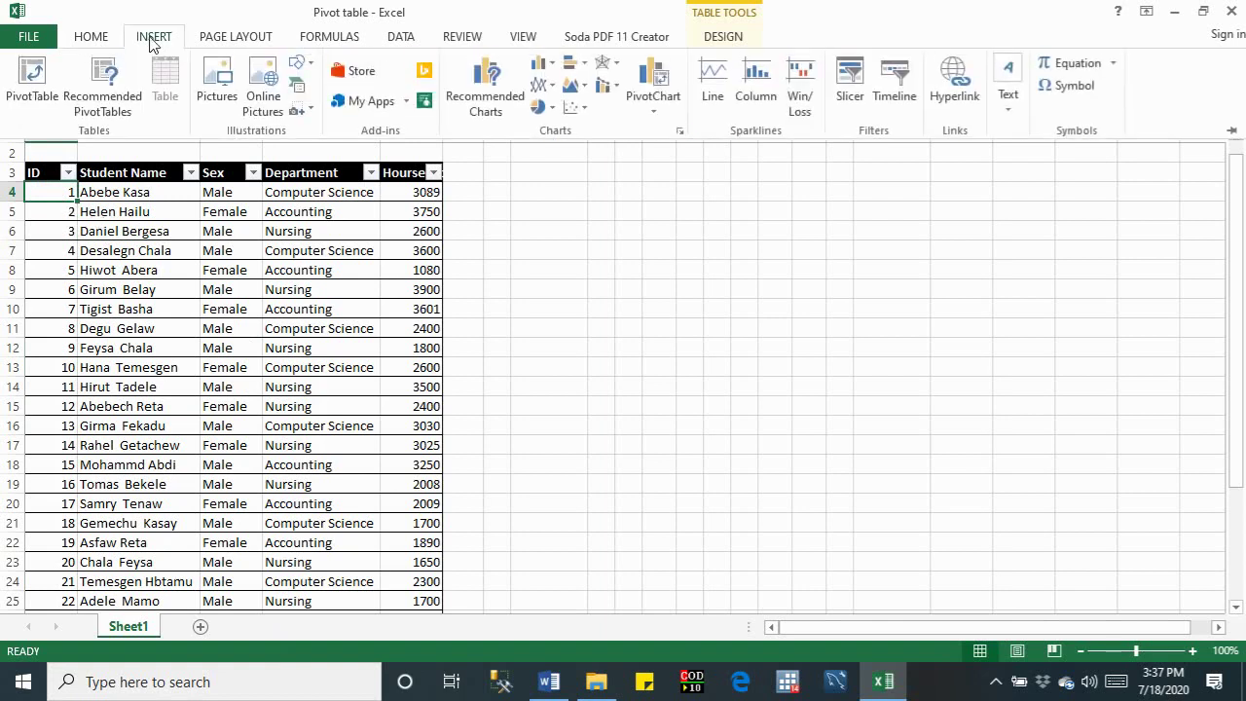
left_click(32, 92)
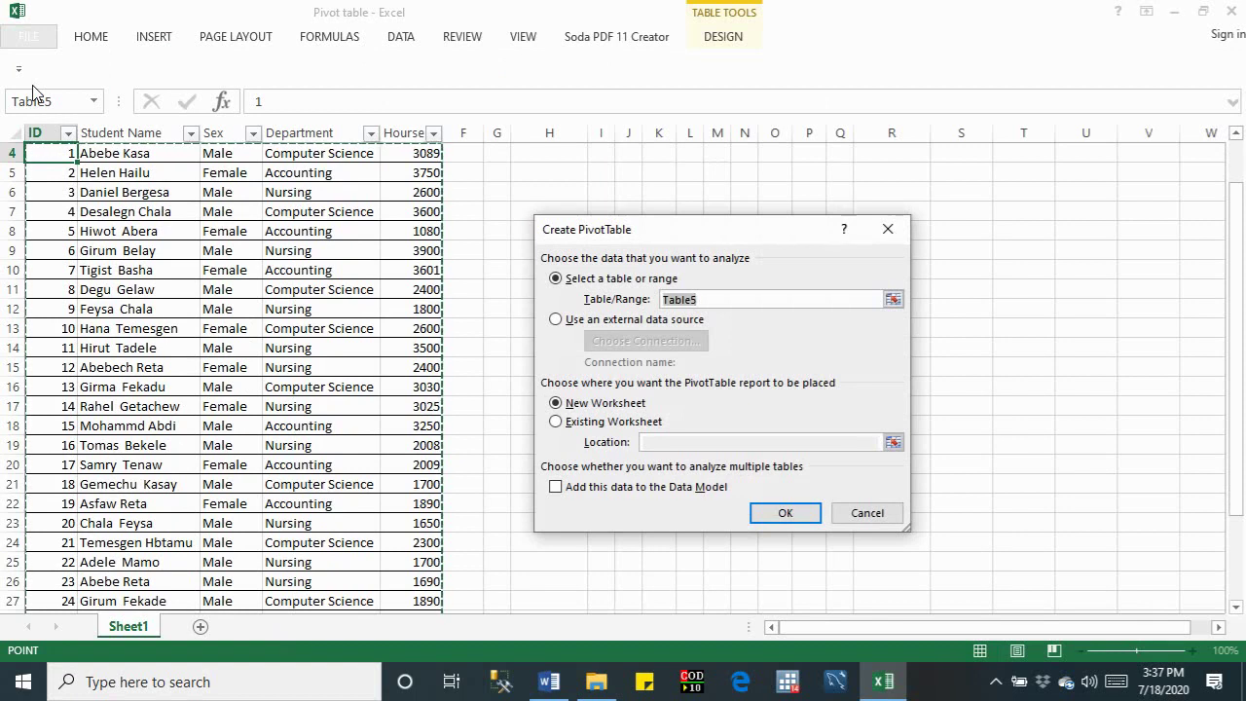
left_click_drag(595, 230, 650, 221)
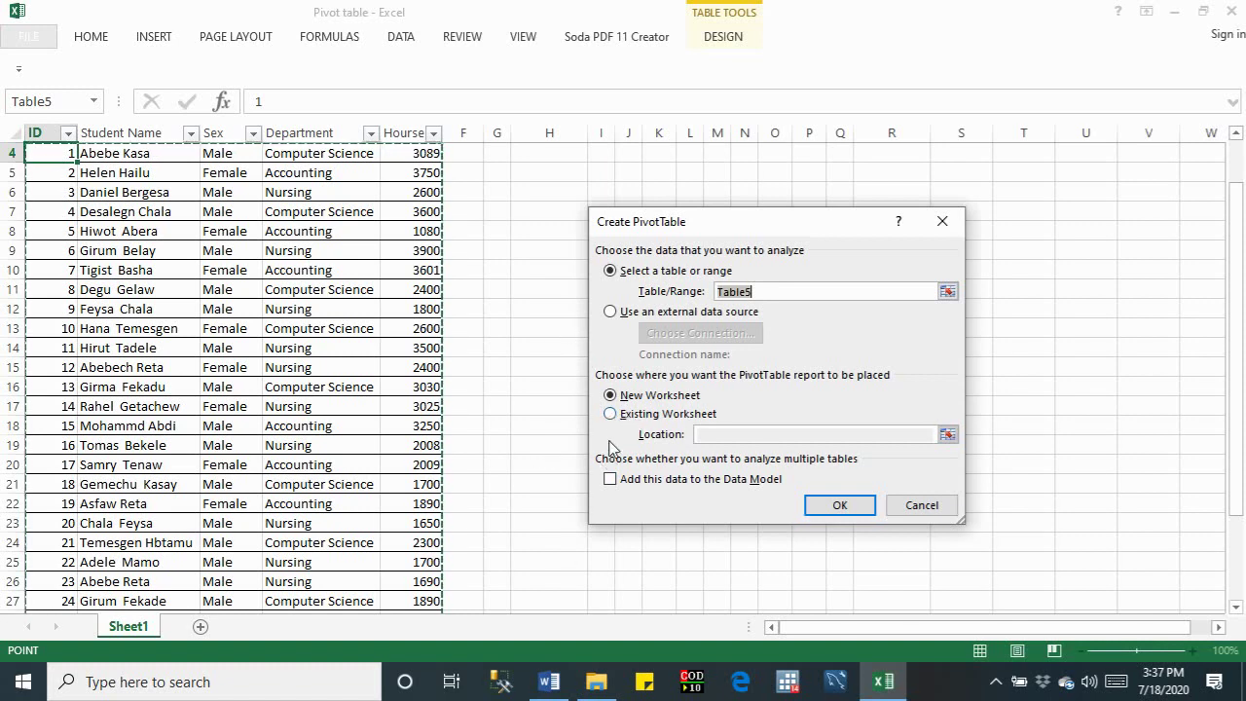
left_click(610, 413)
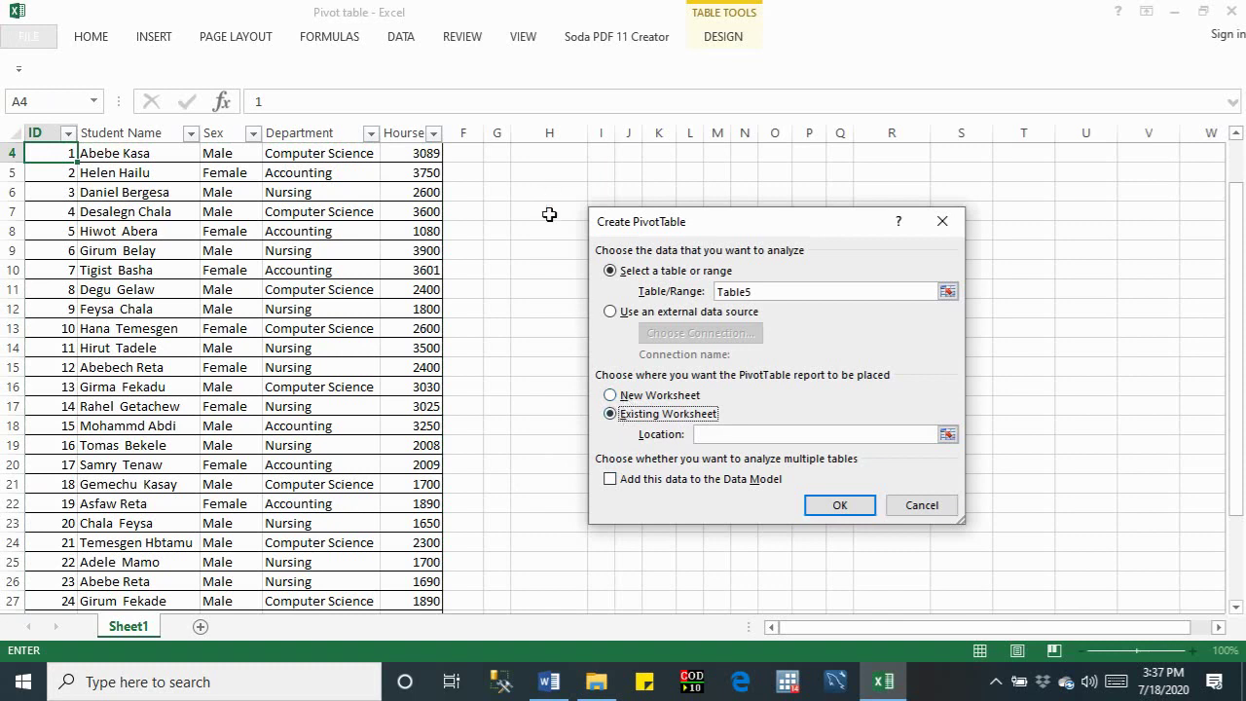
left_click(703, 435)
left_click(518, 176)
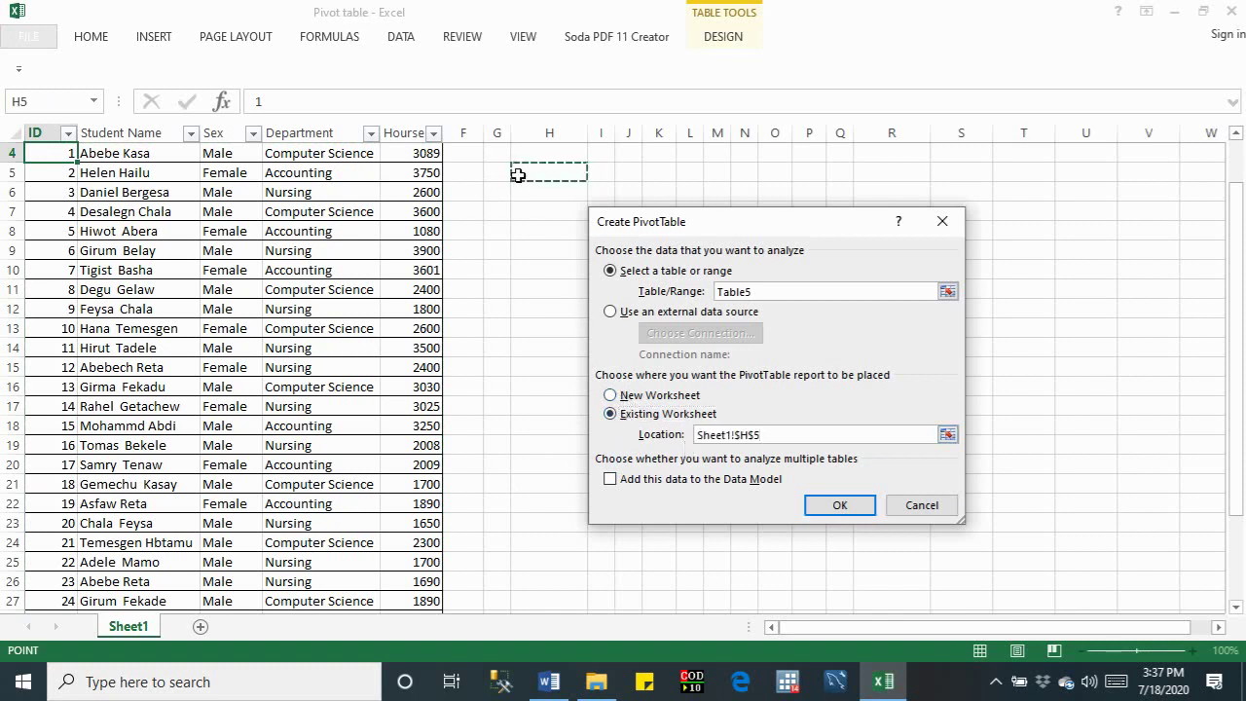
left_click(818, 505)
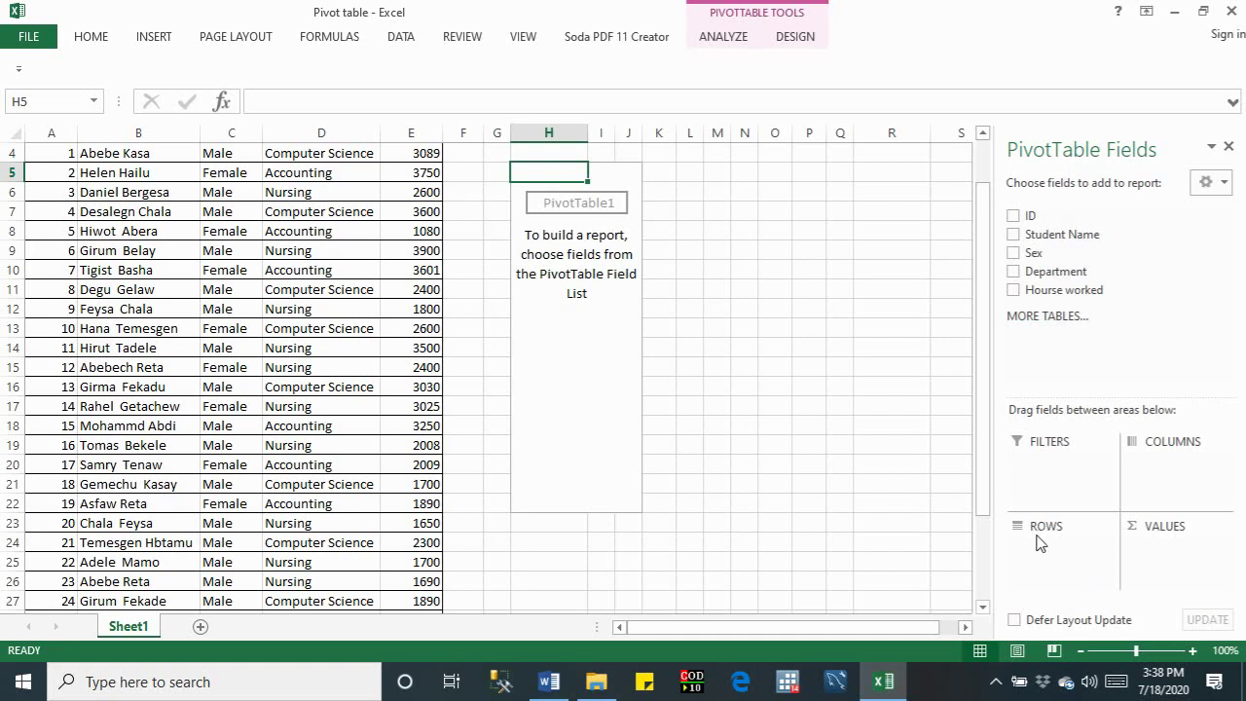
mouse_move(1056, 272)
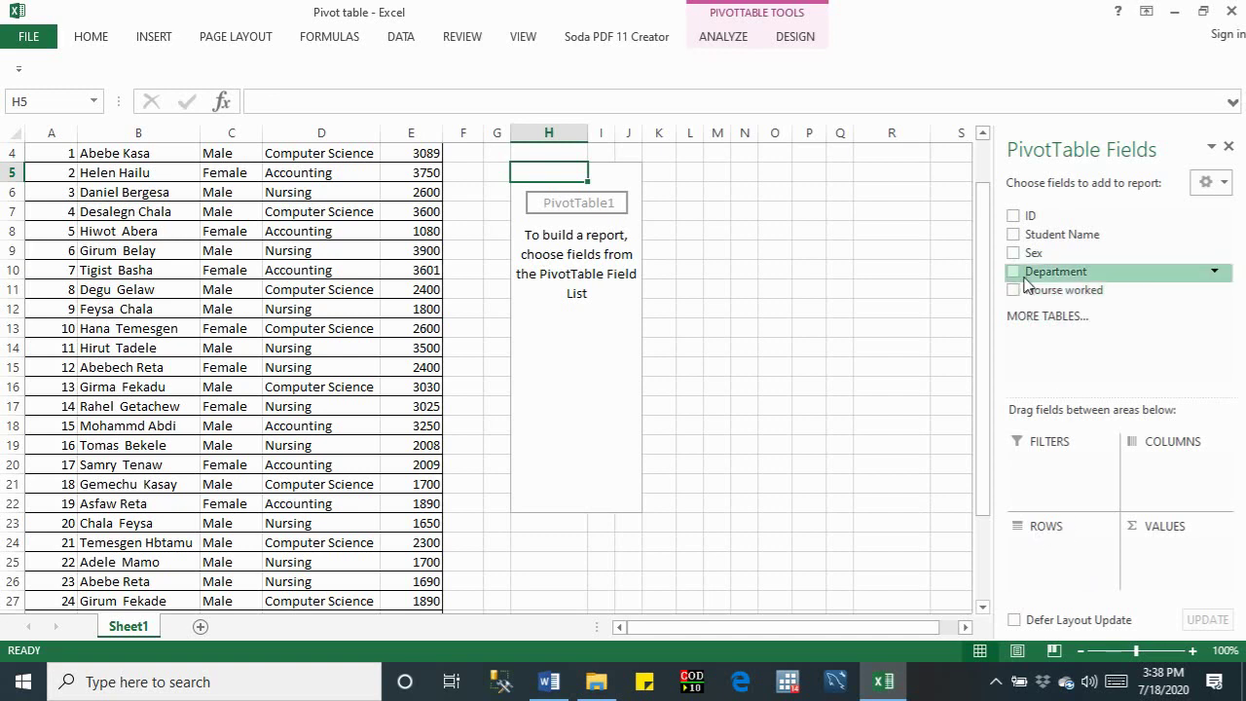
Step: Put Department in rows and sum Hourse worked in values, giving a grand total of 72852
left_click(1013, 271)
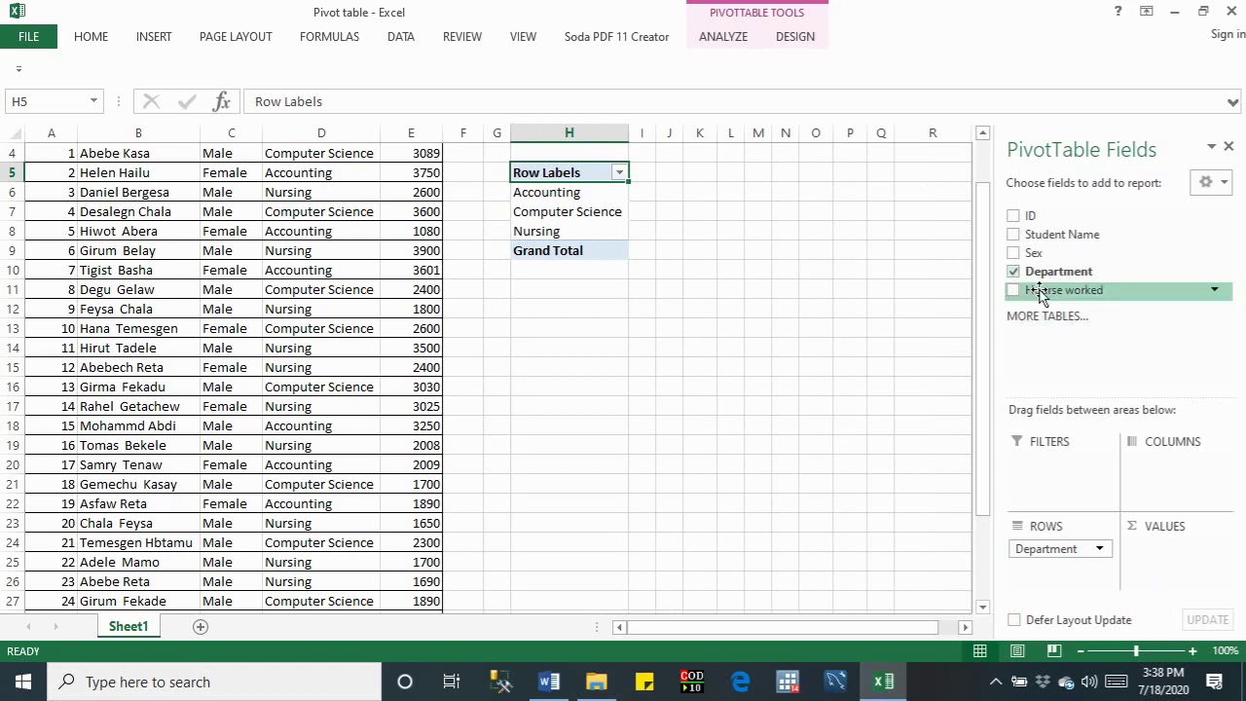
left_click_drag(1040, 292, 1186, 572)
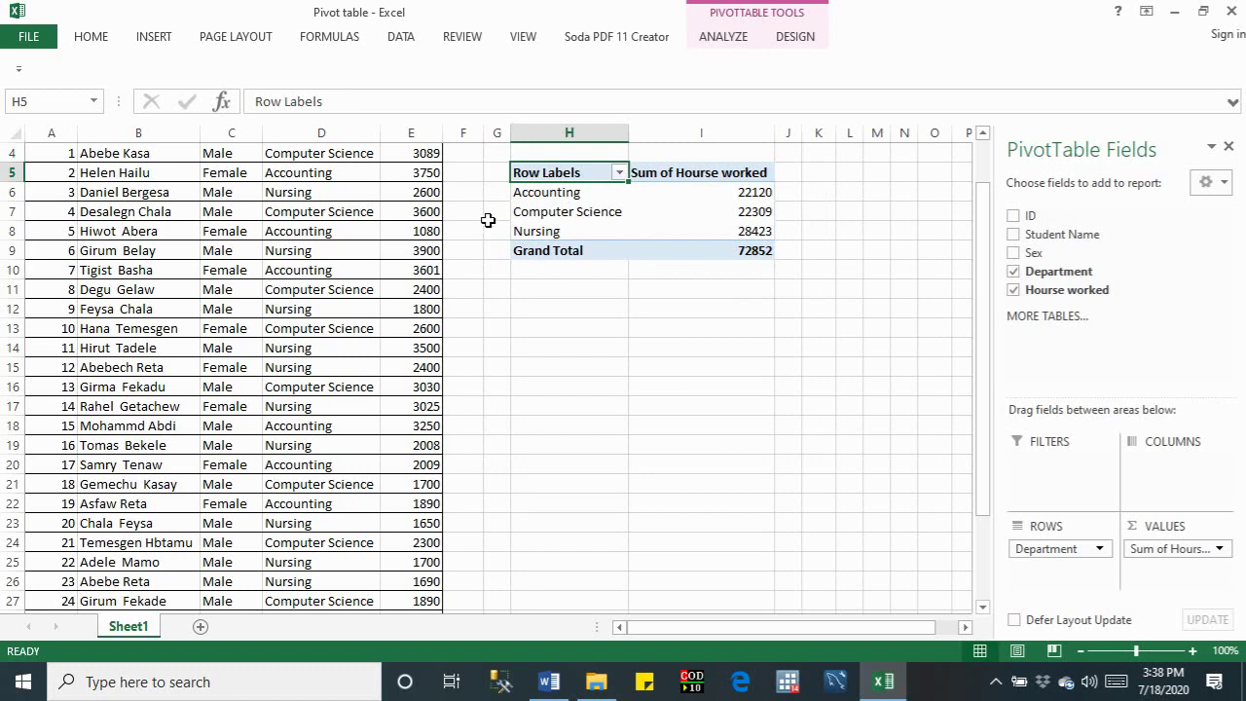
left_click(677, 175)
Step: Shorten the value header in I5 to 'Sum' and autofit column I
left_click_drag(422, 102, 281, 101)
key("BackSpace")
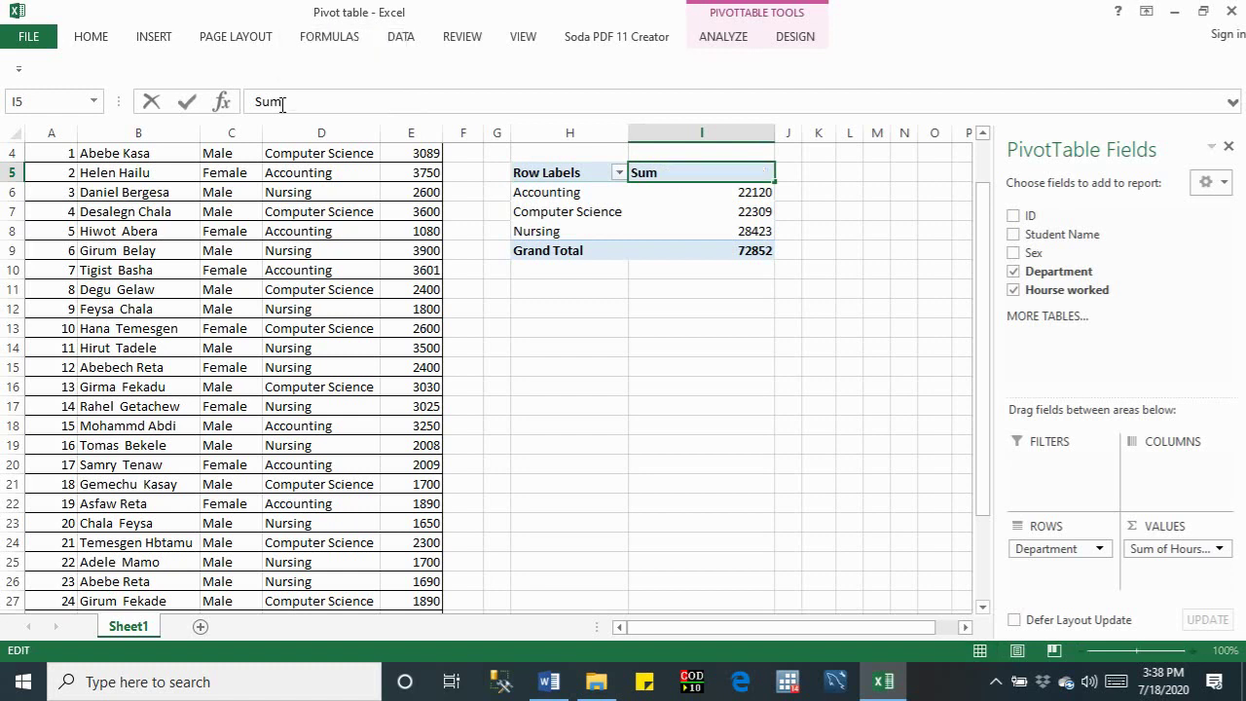
left_click(542, 194)
double_click(773, 133)
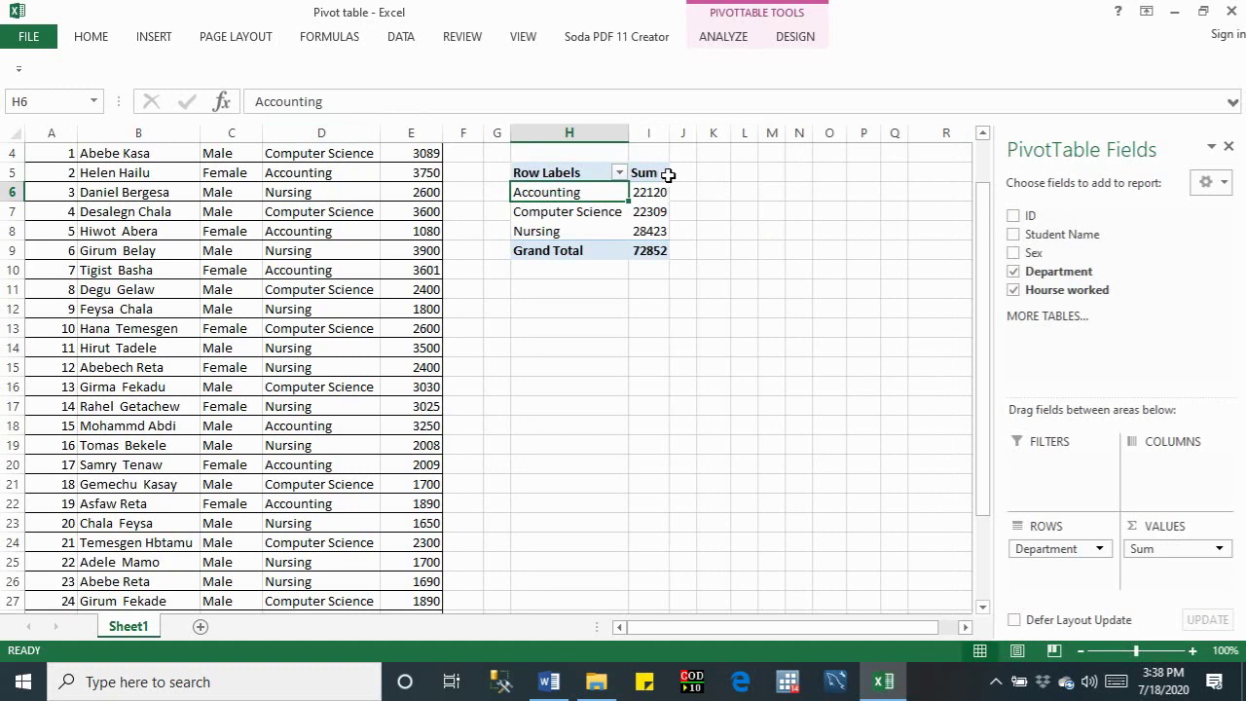
left_click(648, 173)
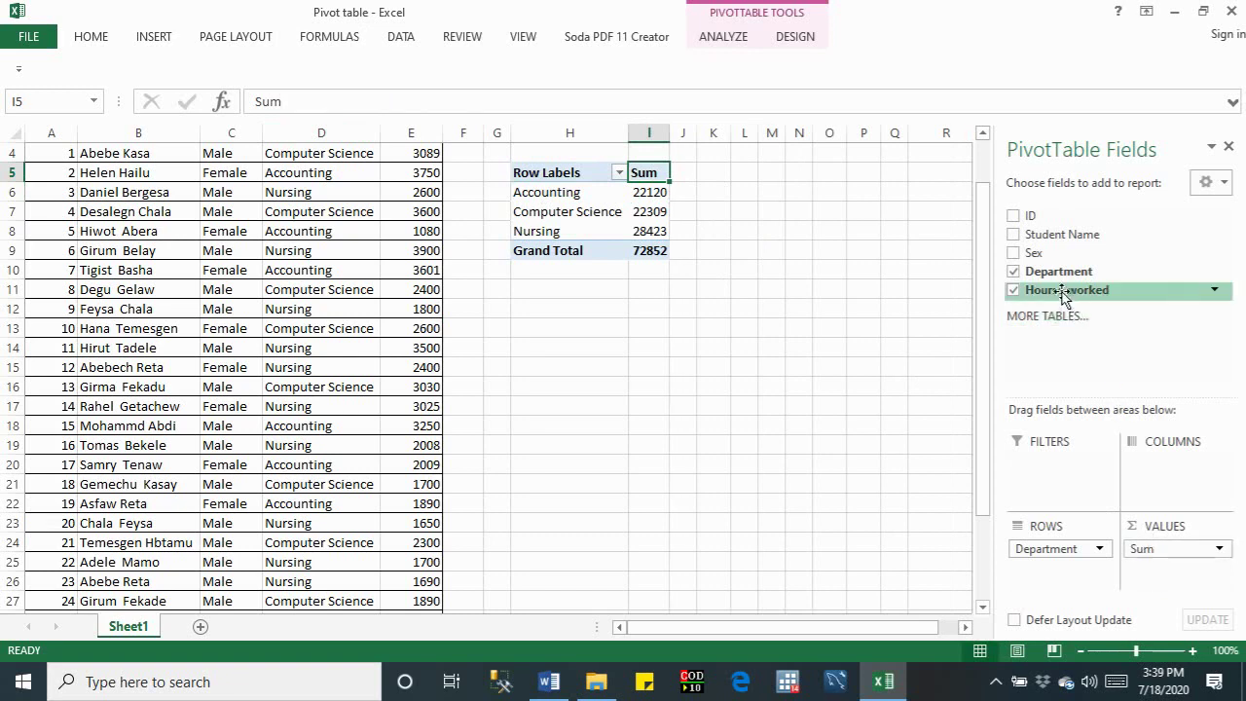
Step: Add several extra 'Sum of Hourse worked' value fields to the right of the Sum column
left_click_drag(1065, 290, 1173, 572)
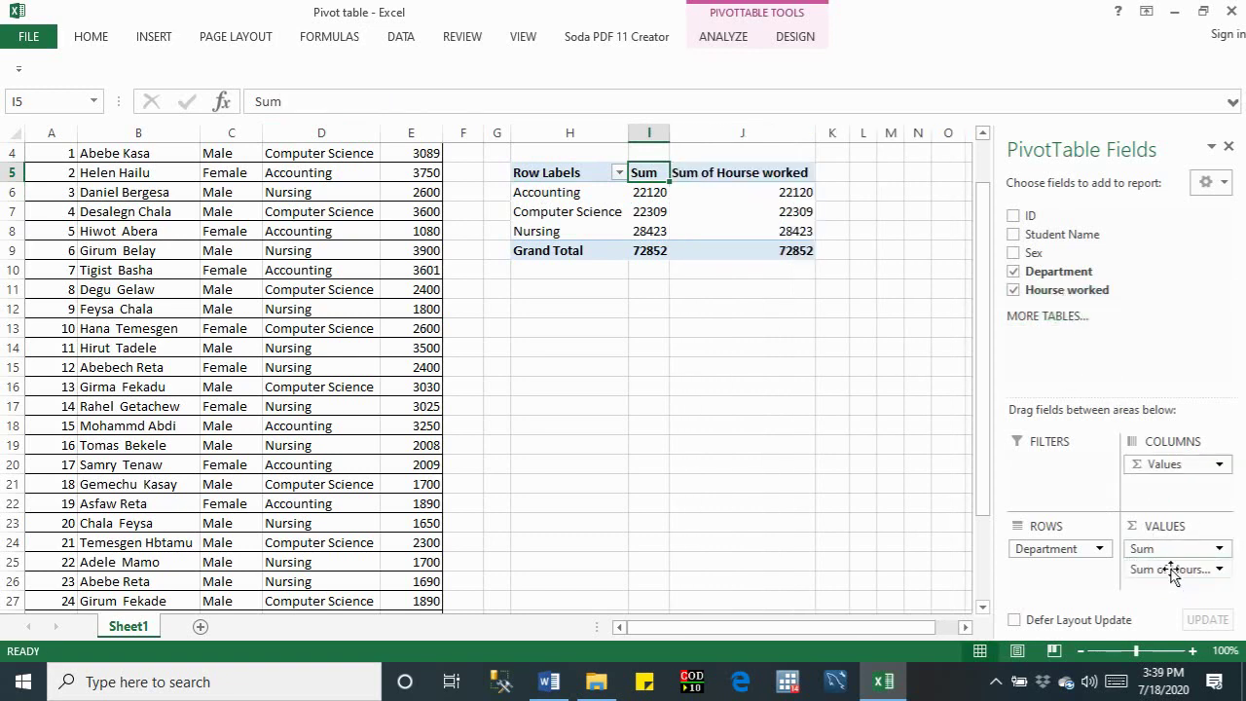
left_click_drag(1064, 290, 1168, 574)
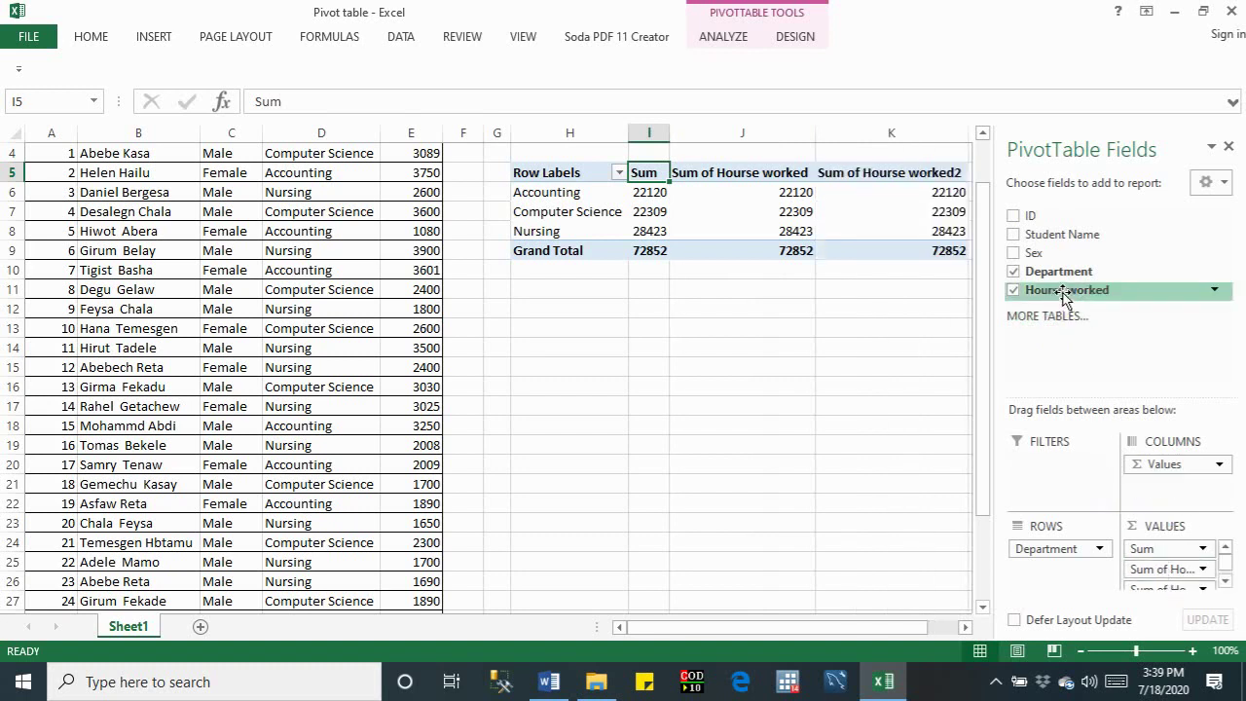
left_click_drag(1065, 294, 1223, 584)
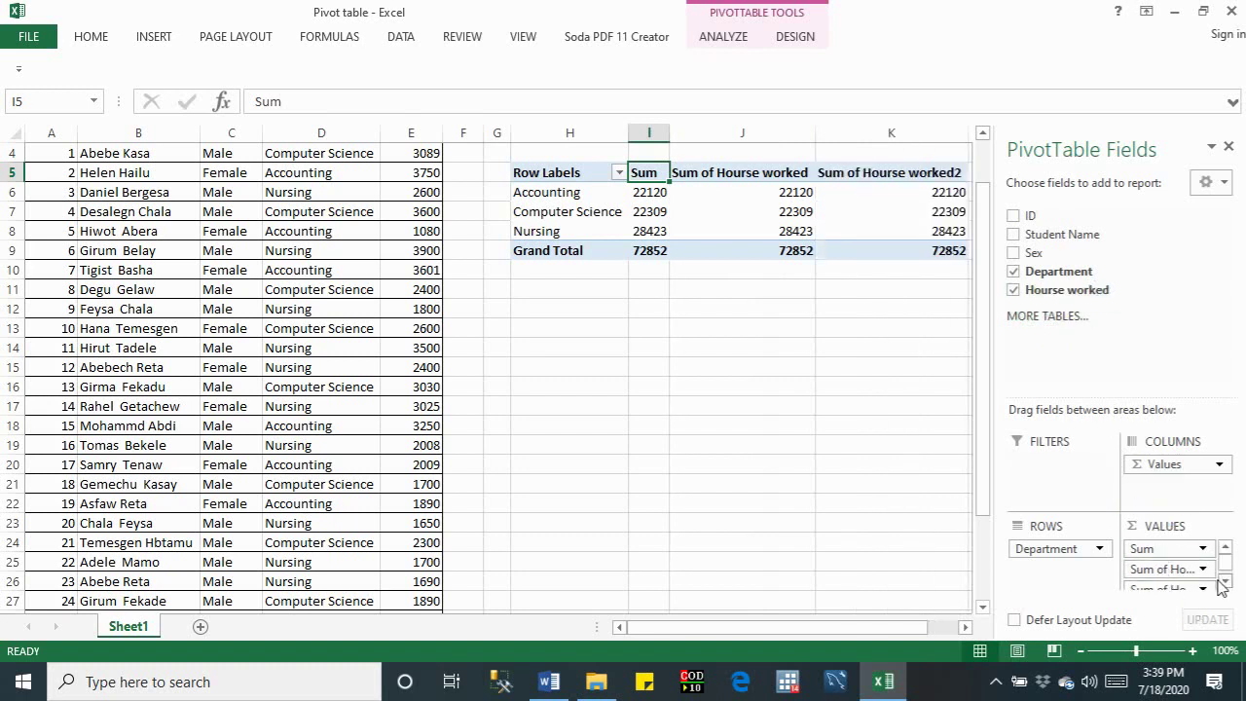
mouse_move(1065, 290)
left_mouse_down()
mouse_move(1100, 457)
mouse_move(1155, 582)
left_mouse_up()
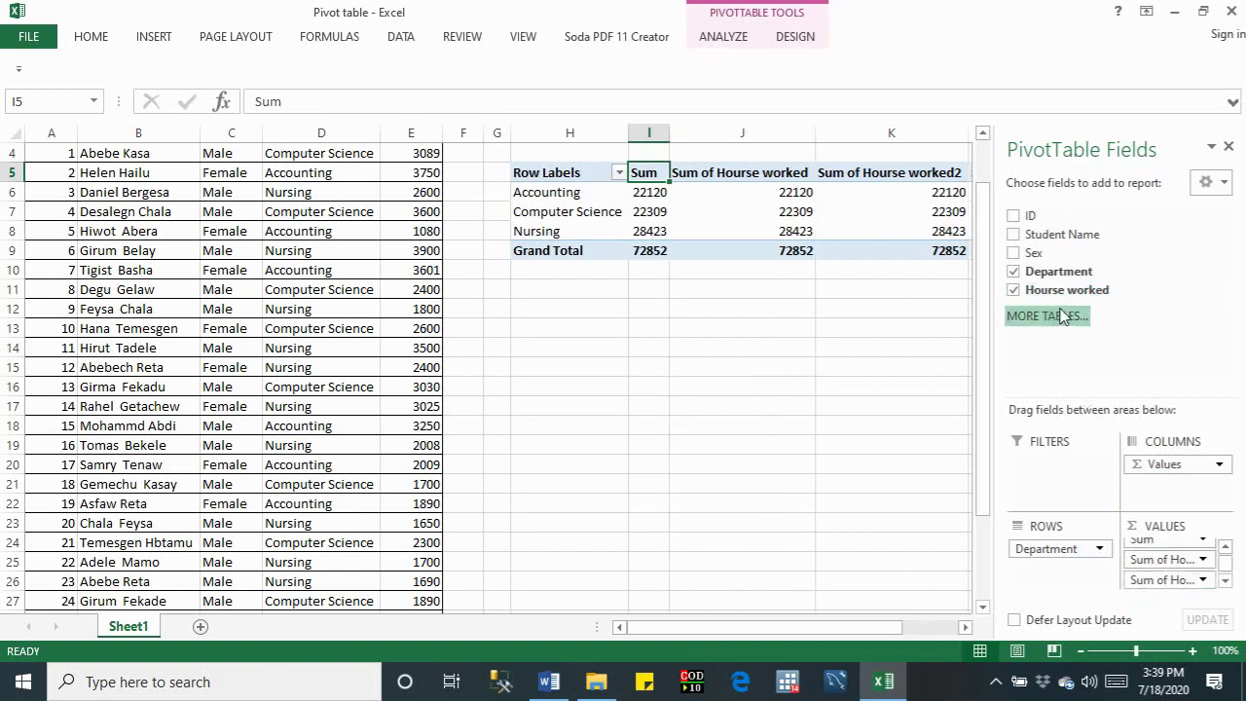
left_click_drag(1062, 290, 1188, 551)
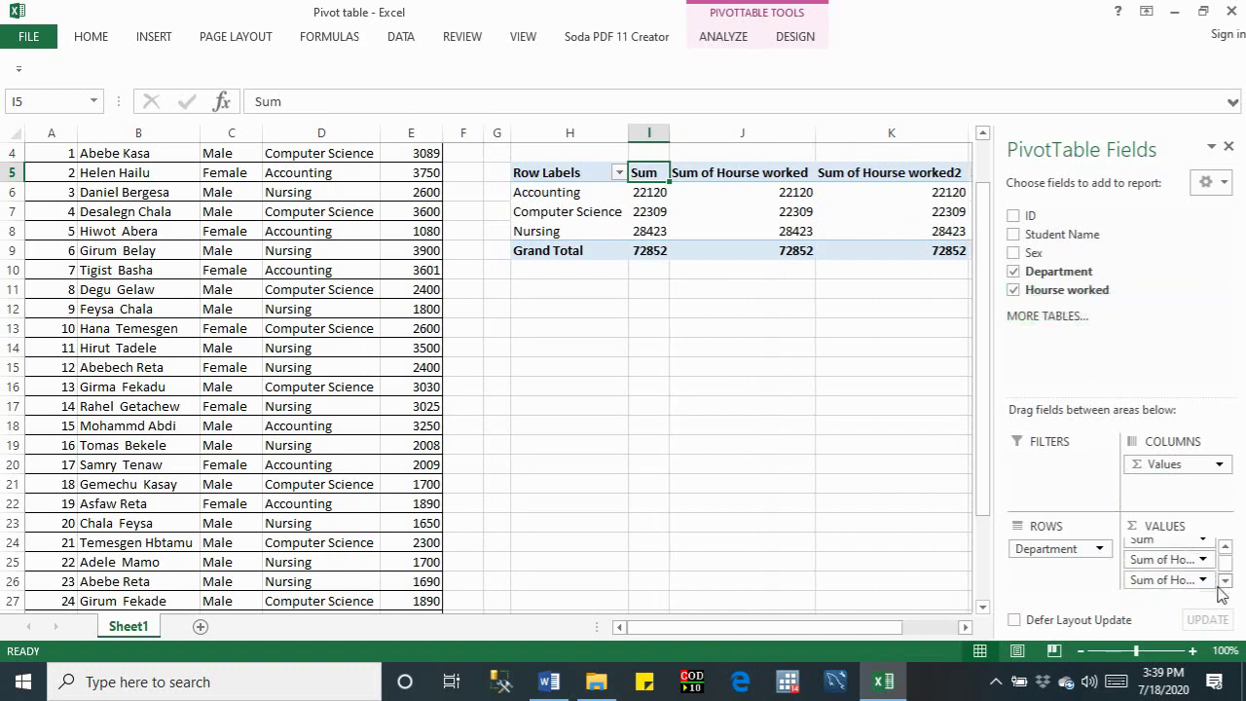
scroll(1212, 569, "down", 1)
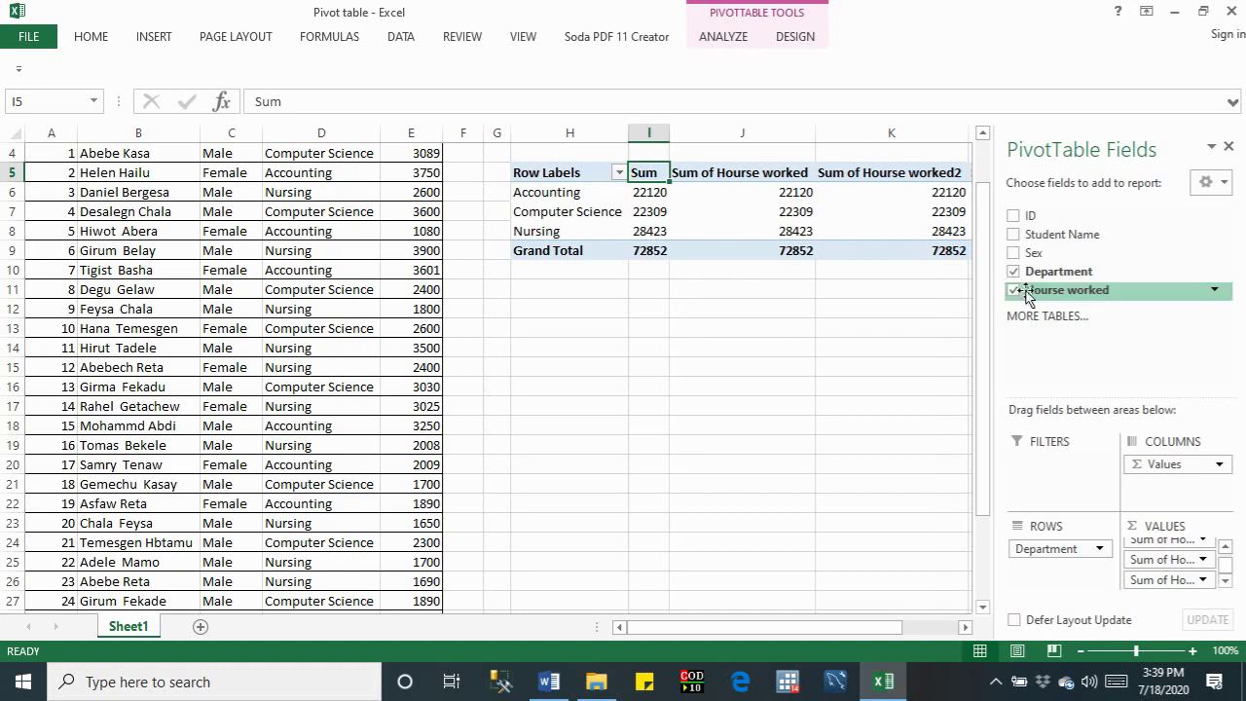
left_click_drag(1022, 294, 1160, 589)
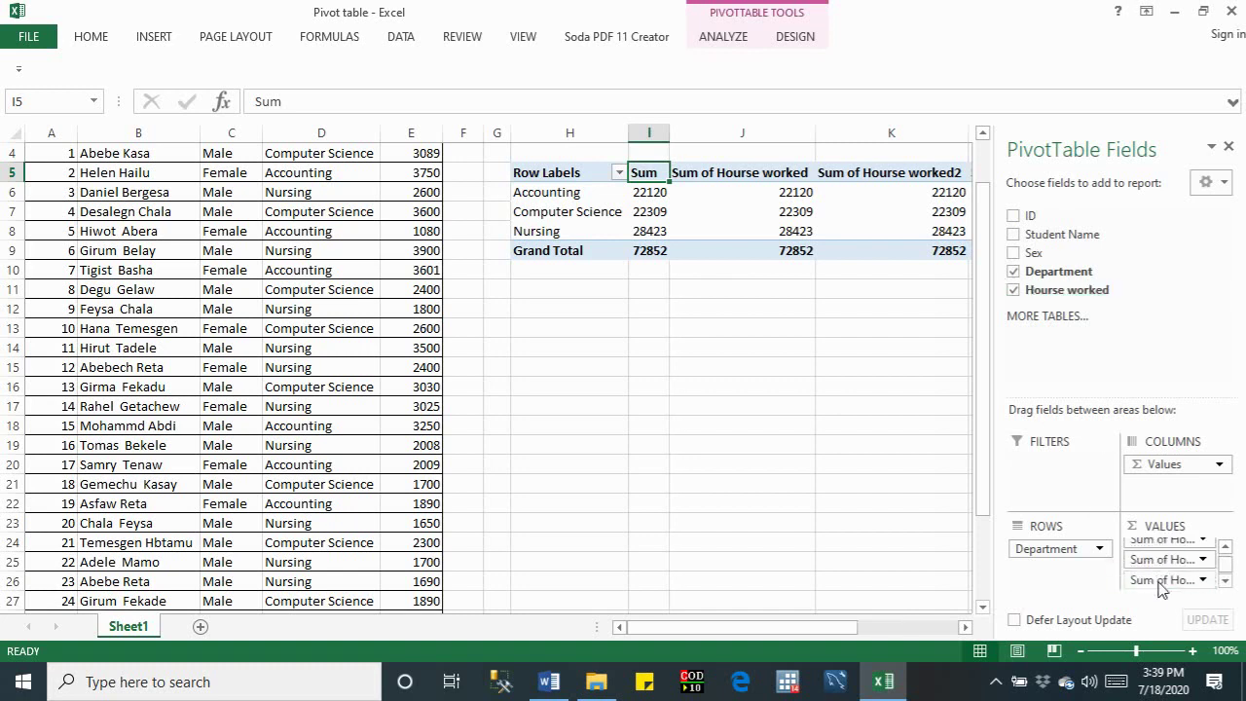
left_click(1224, 580)
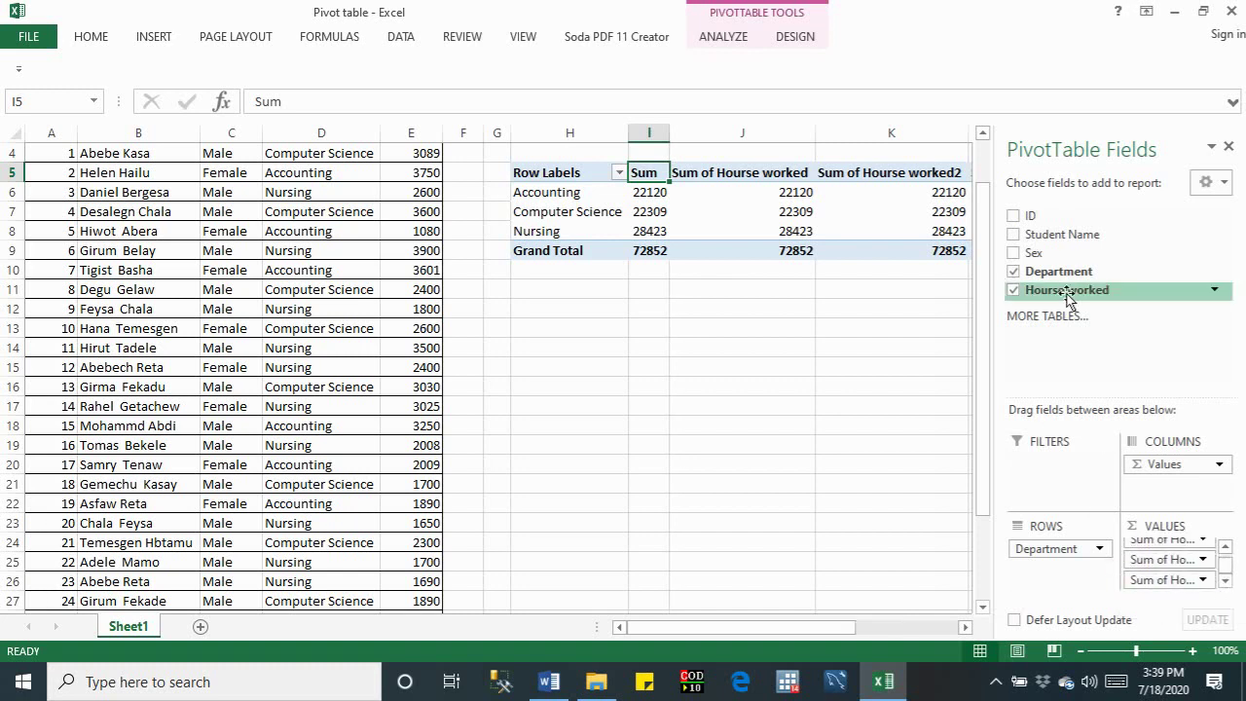
left_click_drag(1065, 294, 1160, 589)
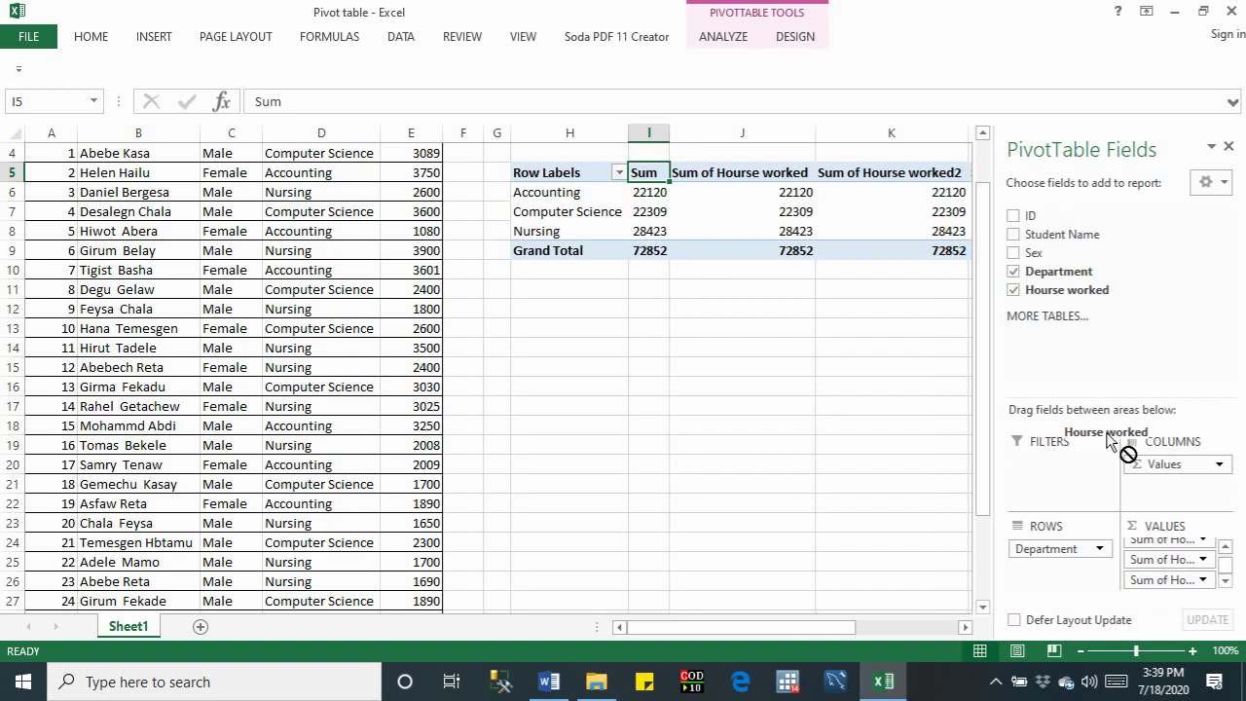
left_click(844, 406)
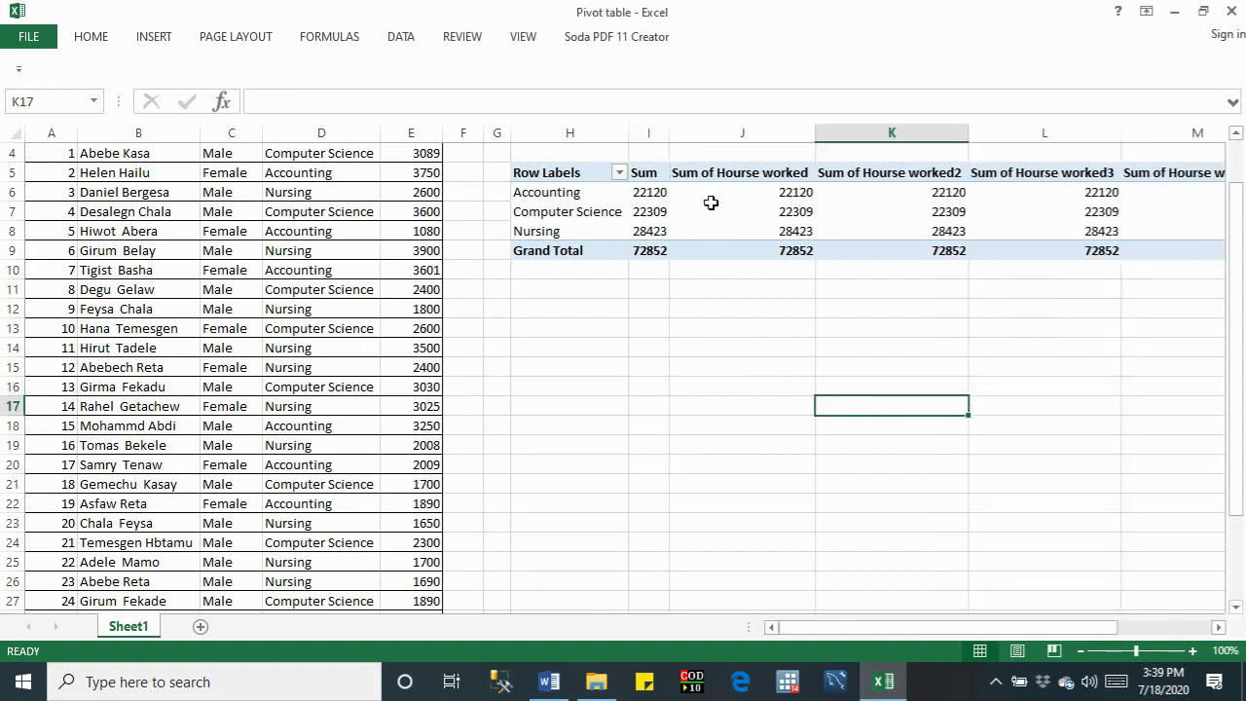
left_click(704, 174)
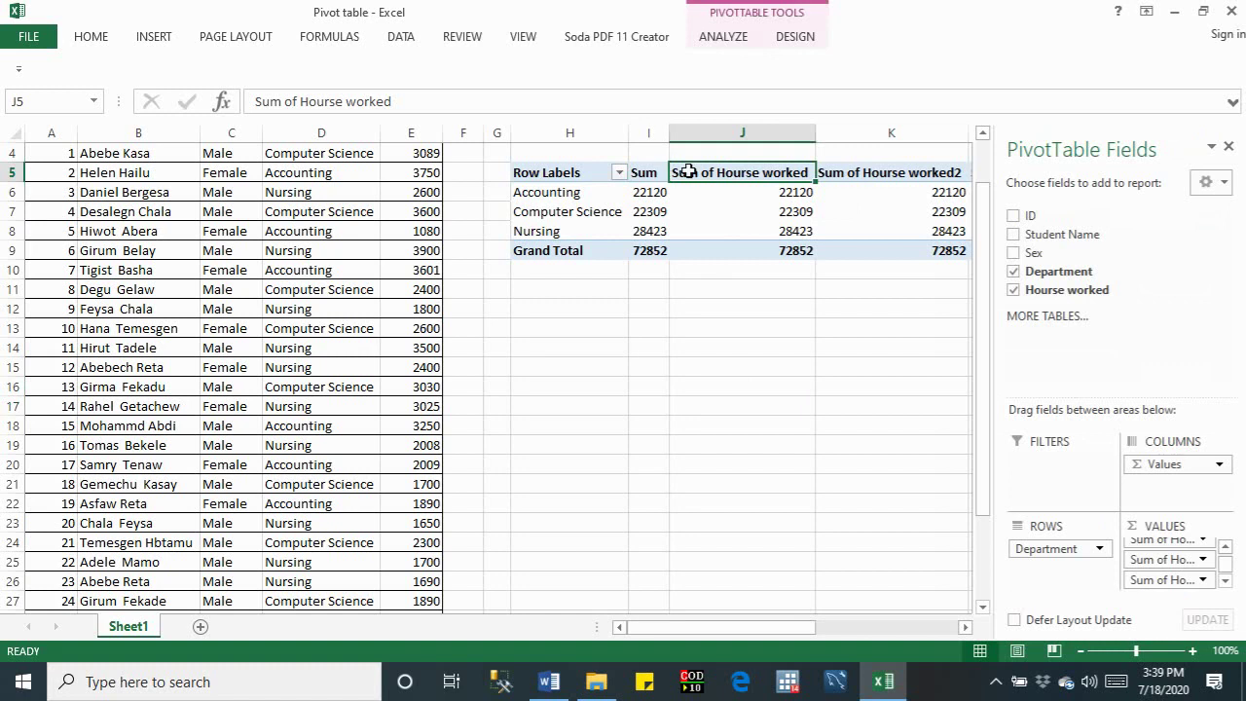
Step: Summarize column J by Average, formatted as Number with 0 decimal places
right_click(687, 171)
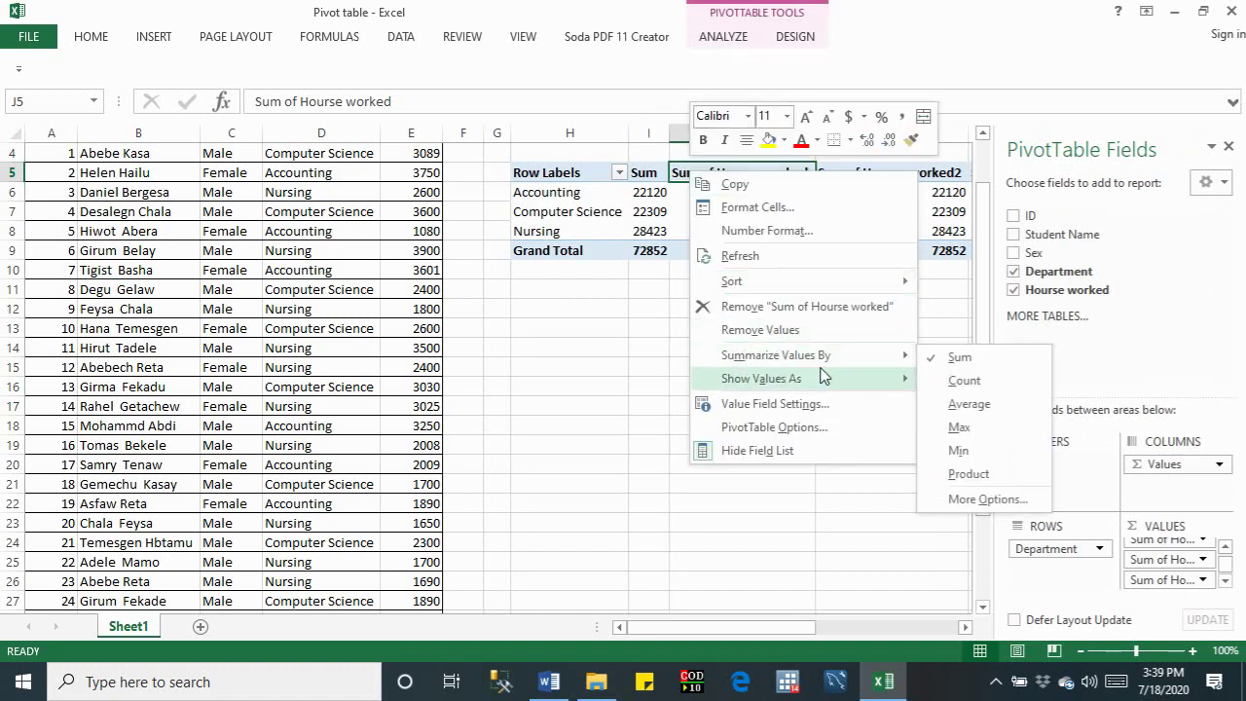
mouse_move(775, 355)
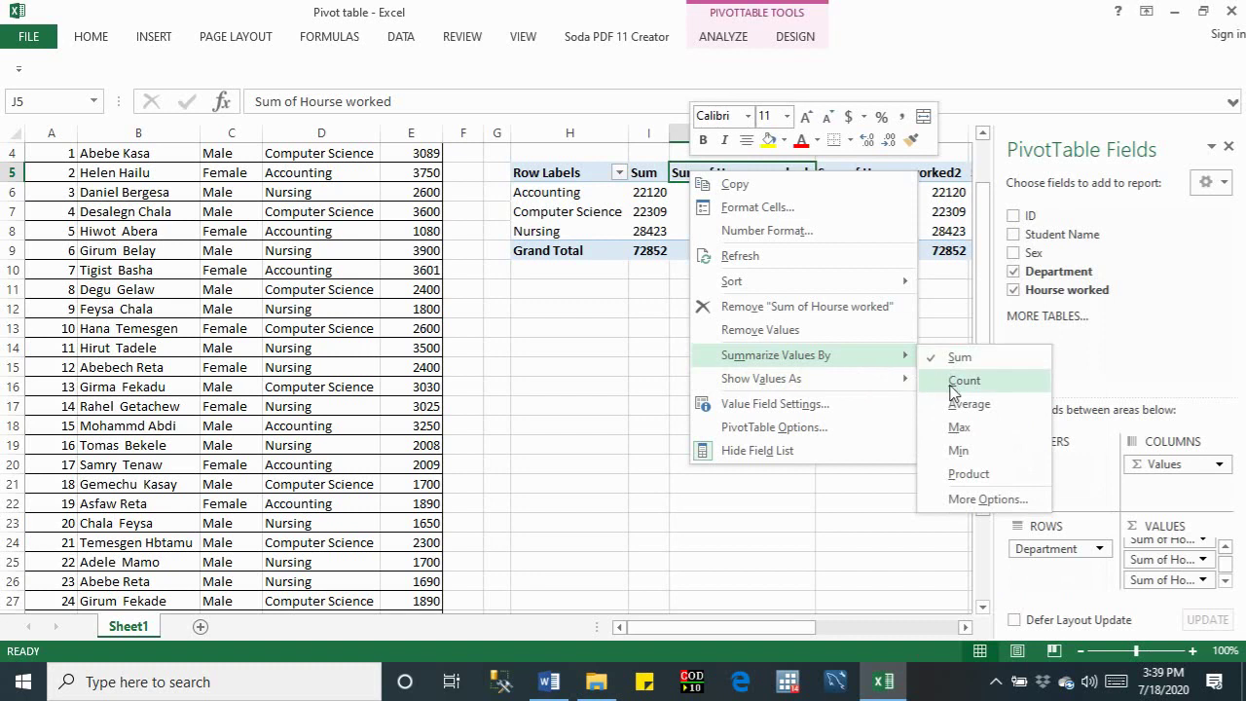
left_click(949, 397)
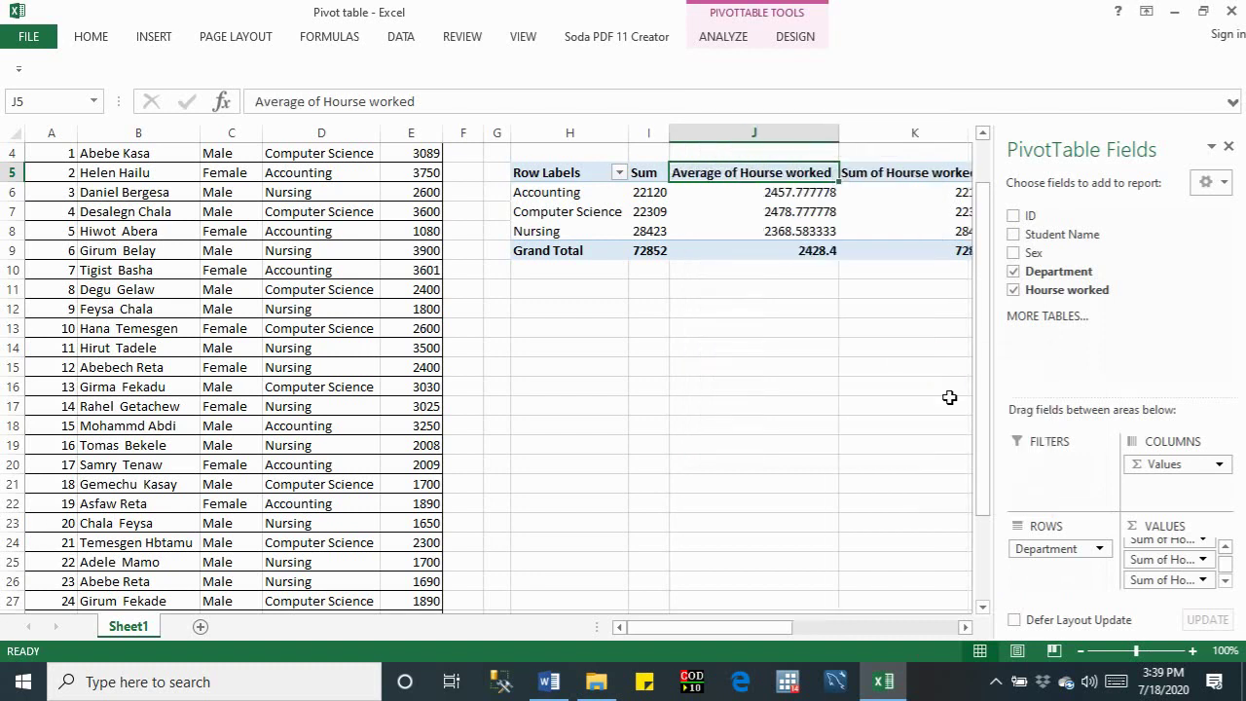
right_click(779, 193)
mouse_move(851, 379)
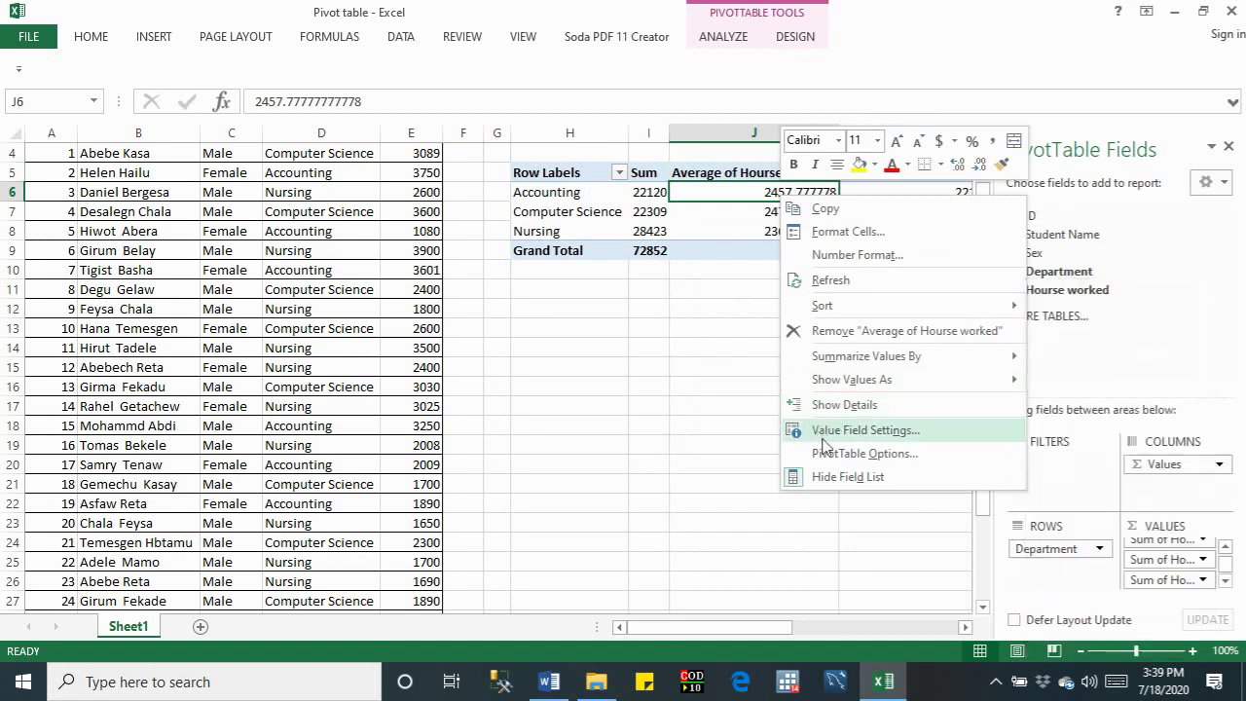
left_click(866, 430)
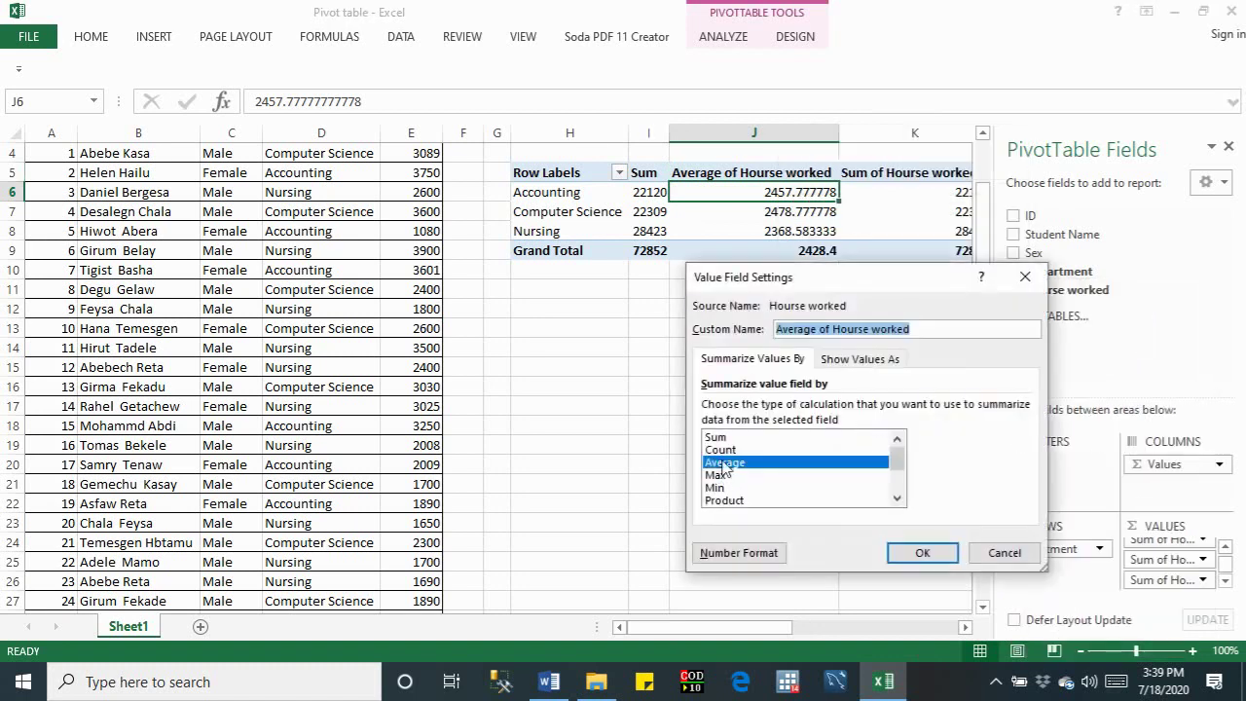
left_click(738, 553)
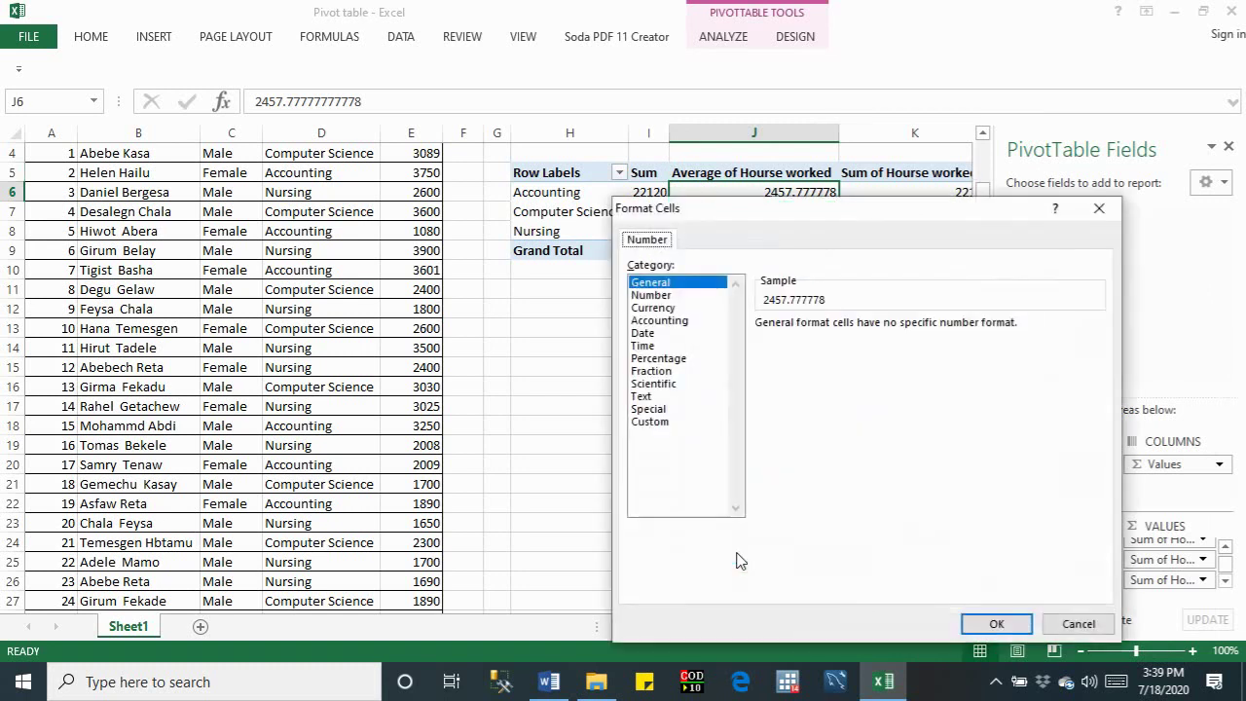
left_click(652, 295)
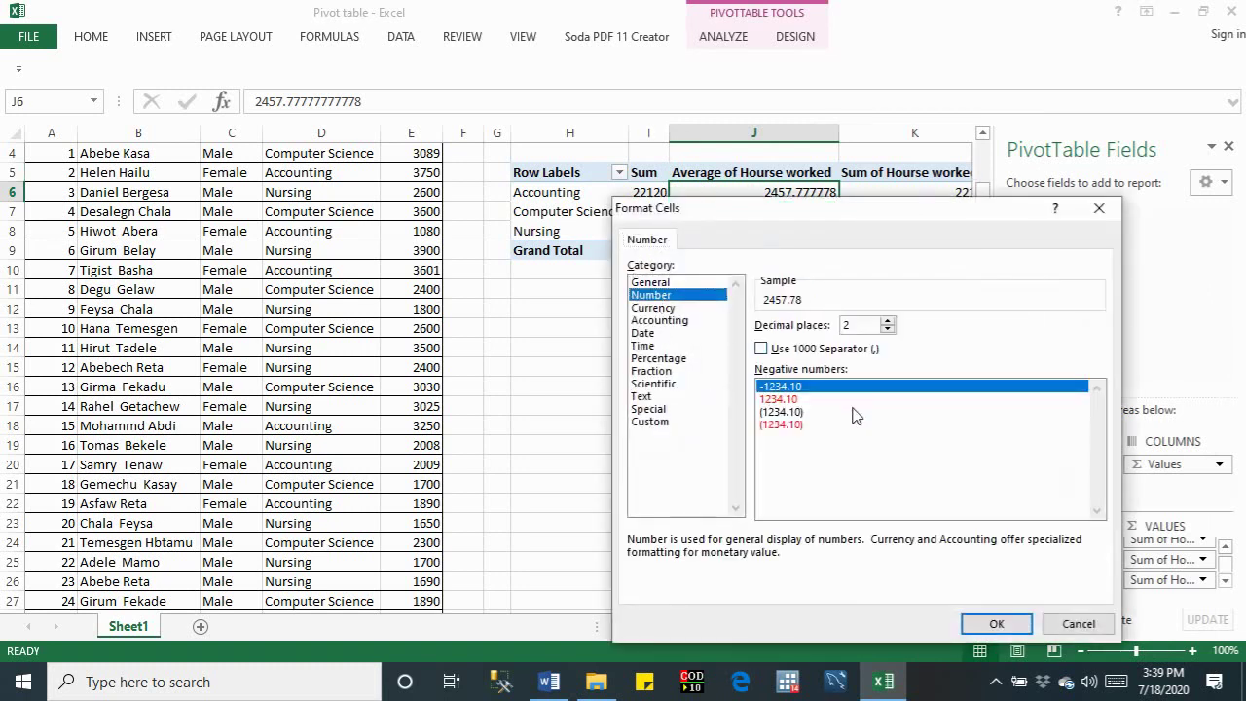
left_click(887, 329)
left_click(887, 329)
left_click(976, 623)
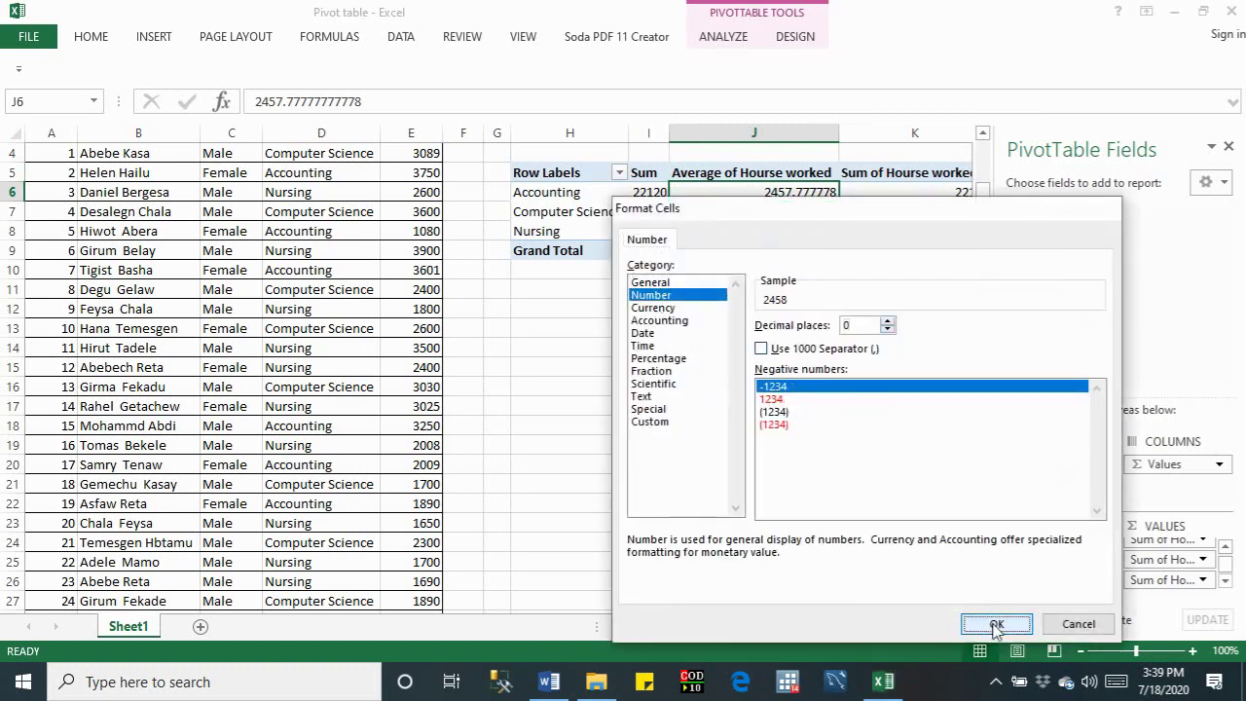
left_click(922, 552)
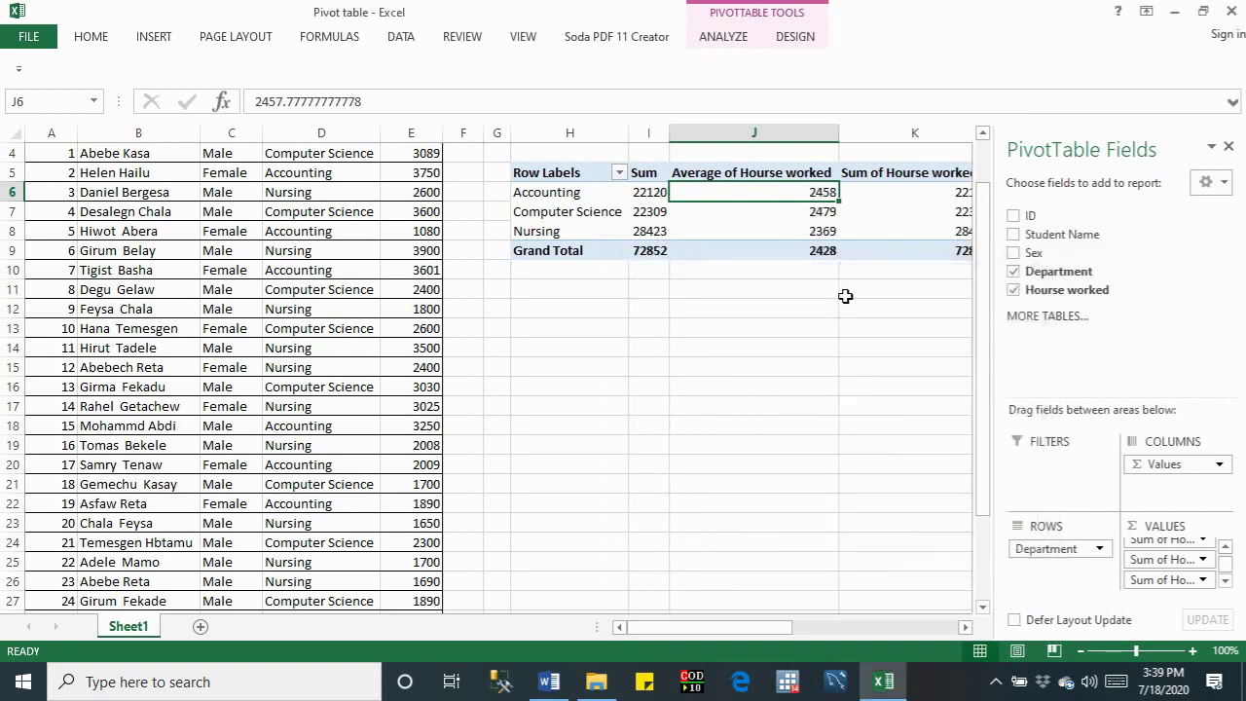
Step: Rename the column J header to 'Average'
left_click(811, 173)
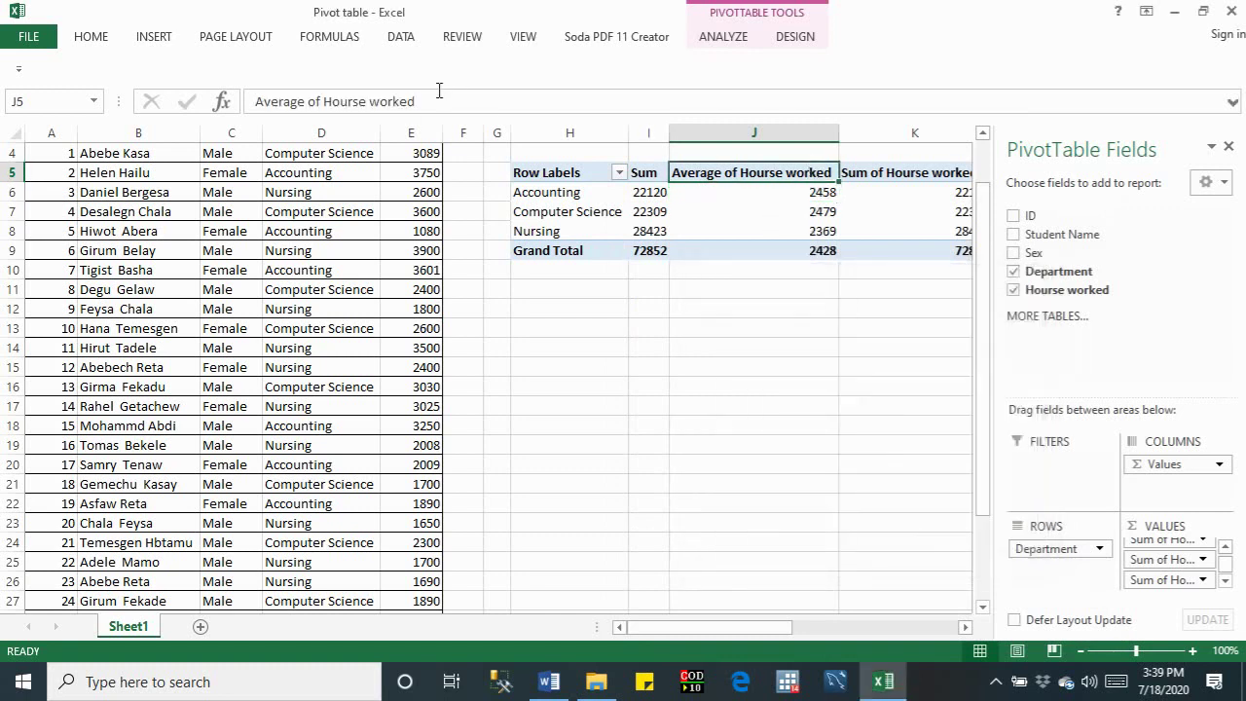
left_click_drag(425, 102, 314, 101)
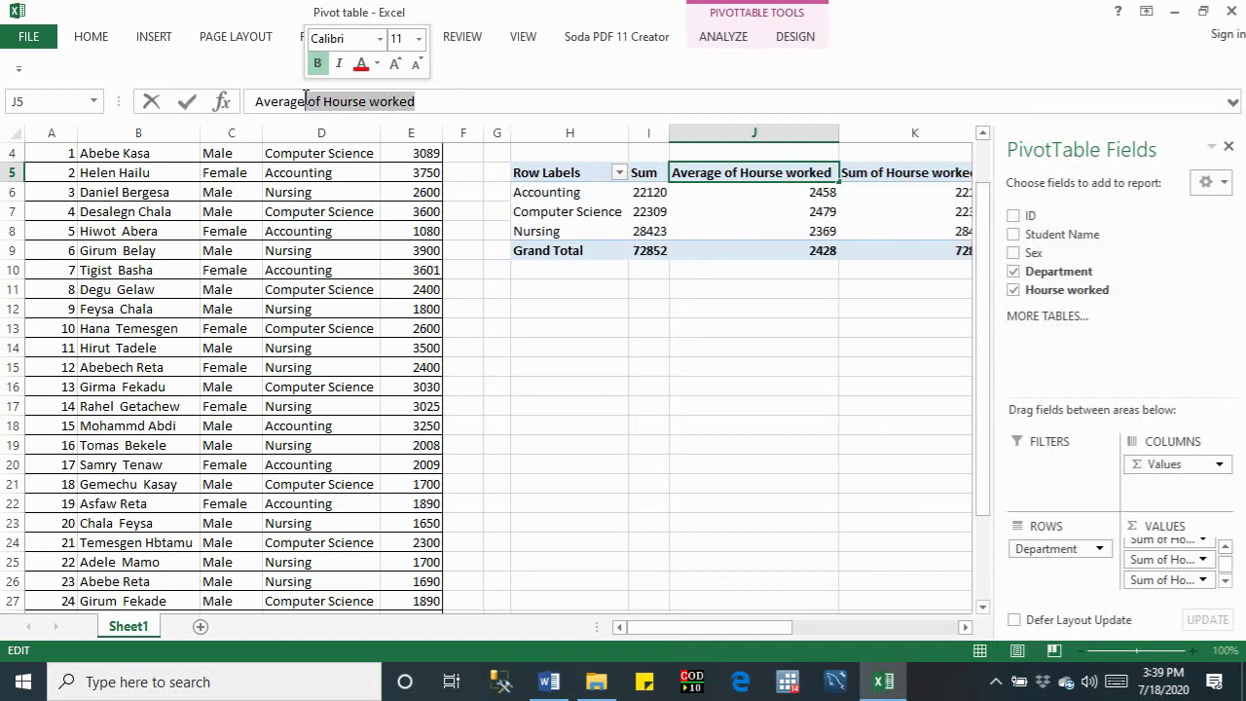
key("BackSpace")
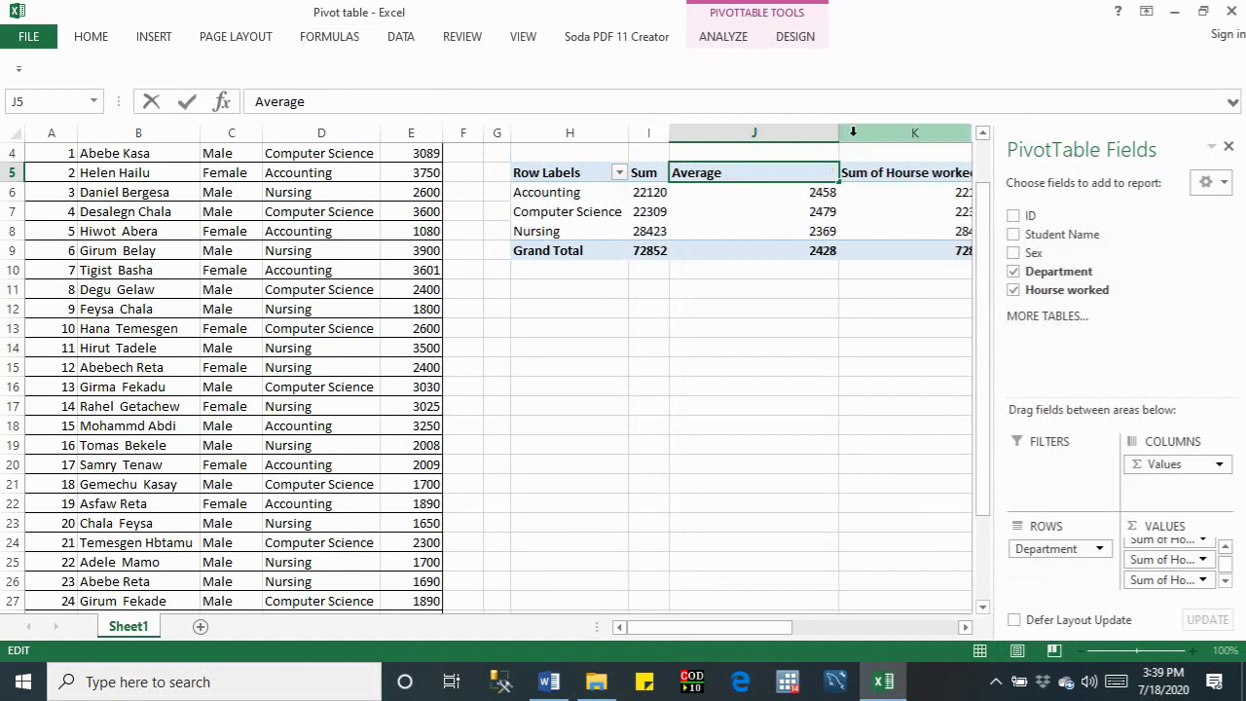
left_click(839, 130)
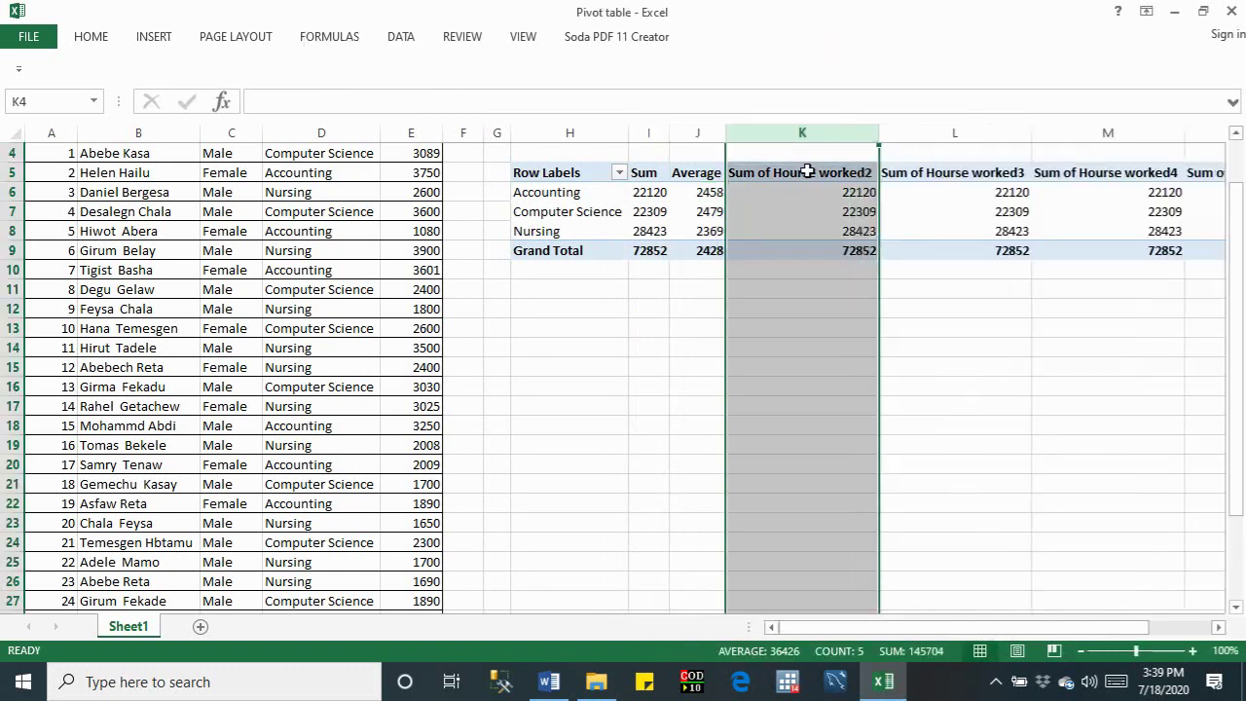
Step: Summarize column K by Max, rename its header 'Max', and narrow column K to fit
left_click(806, 171)
right_click(807, 171)
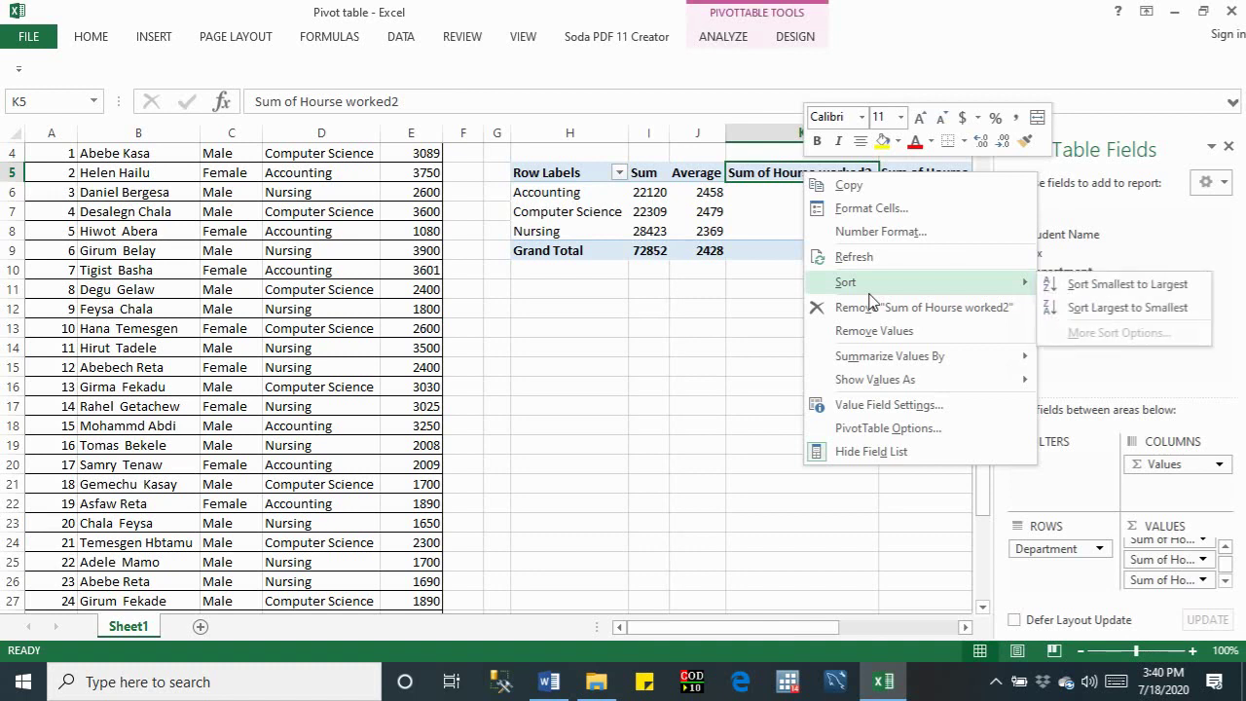
mouse_move(889, 357)
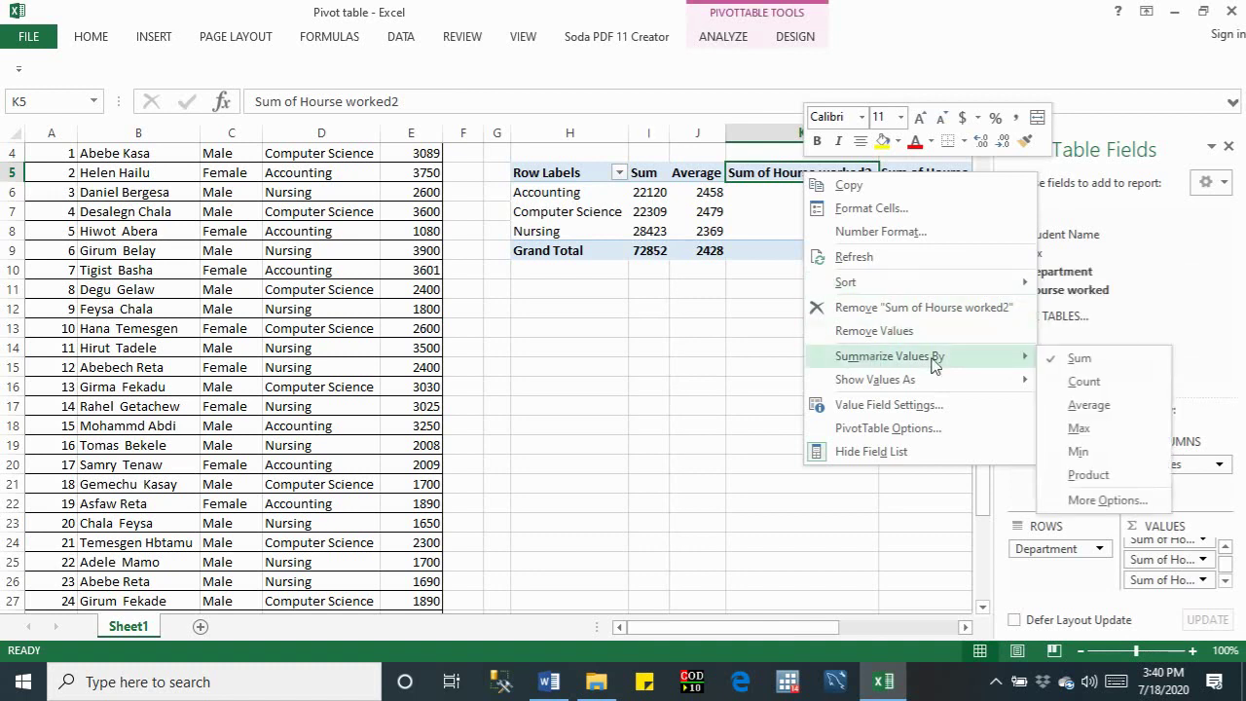
left_click(1080, 429)
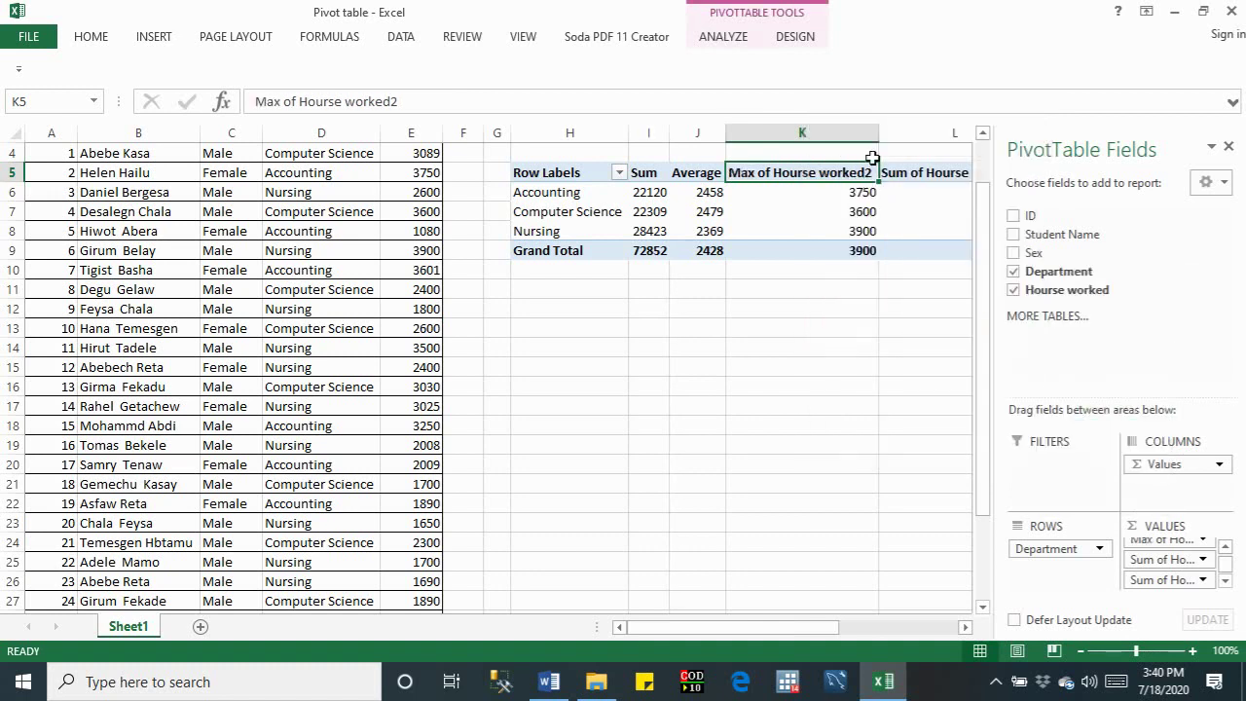
left_click_drag(398, 102, 289, 101)
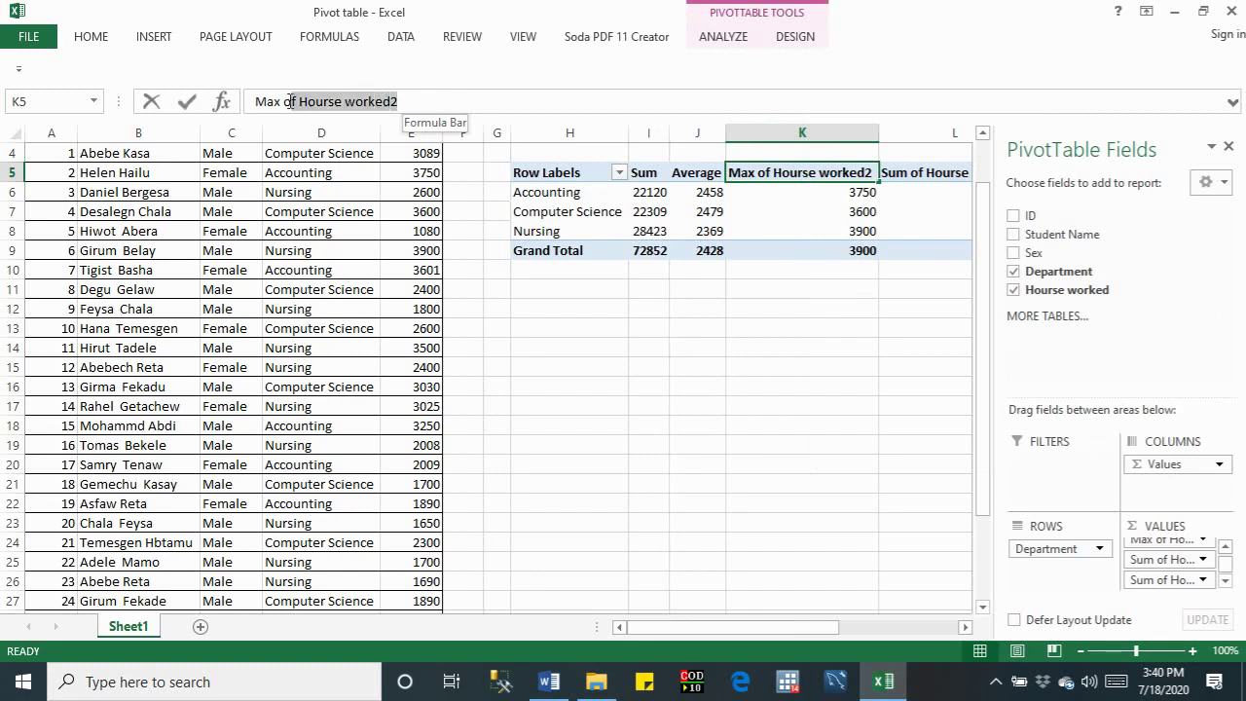
key("BackSpace")
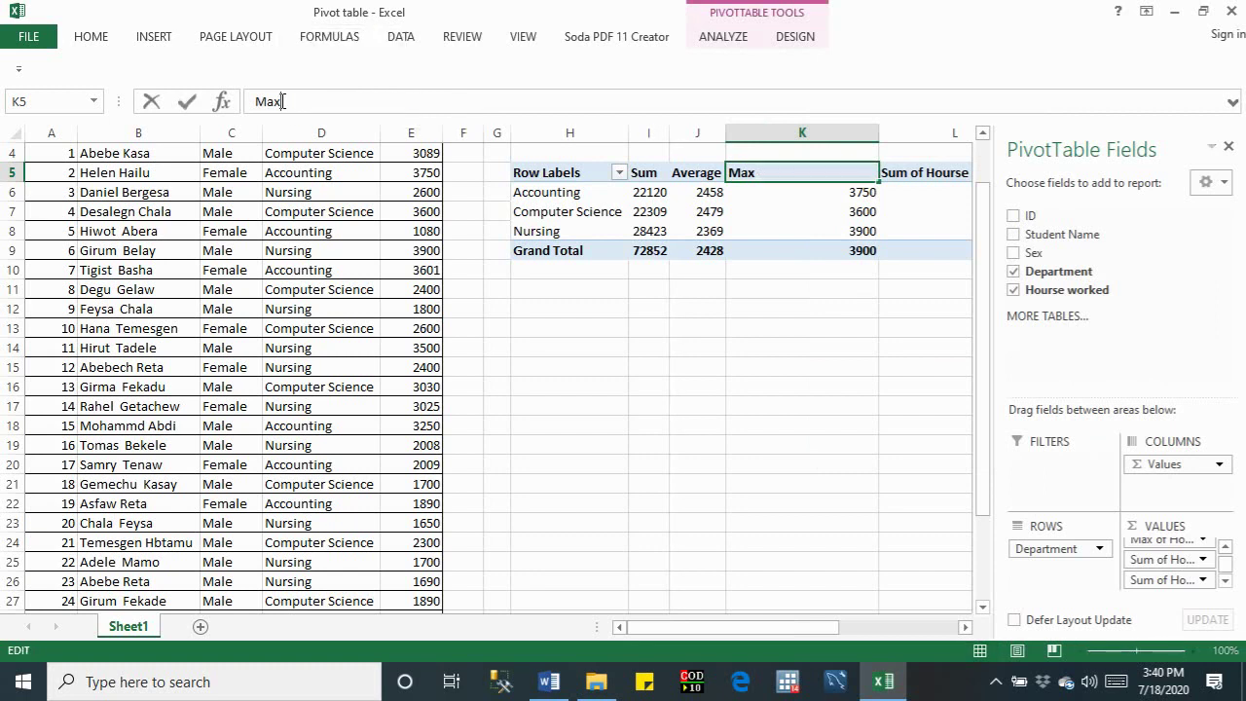
left_click(815, 217)
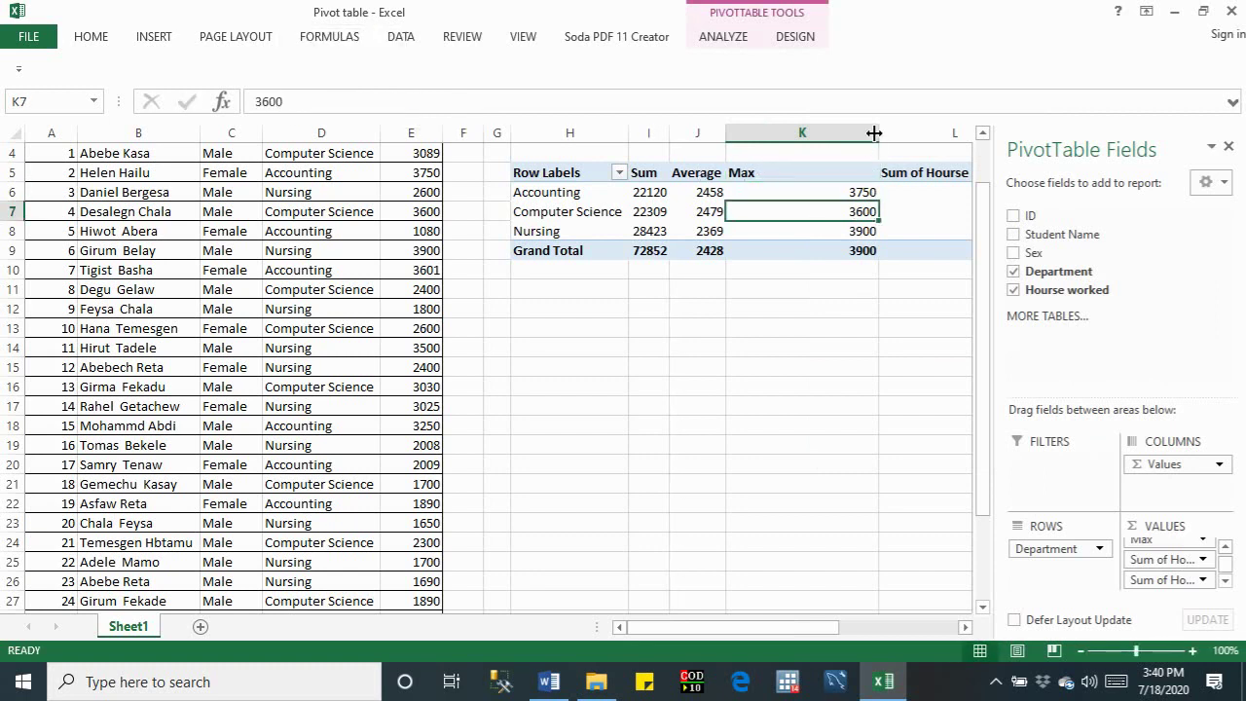
left_click_drag(874, 132, 759, 132)
left_click(813, 172)
Step: Summarize column L by Min, rename its header 'Min', and autofit column L
right_click(813, 174)
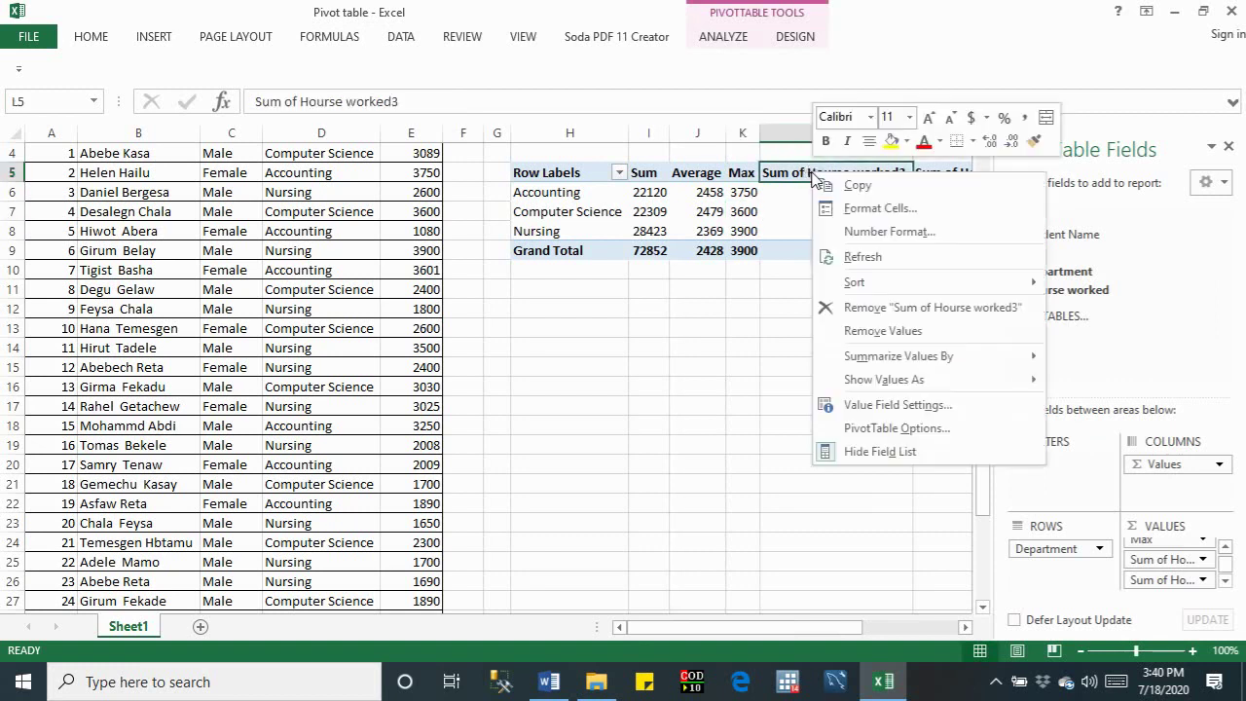
mouse_move(897, 356)
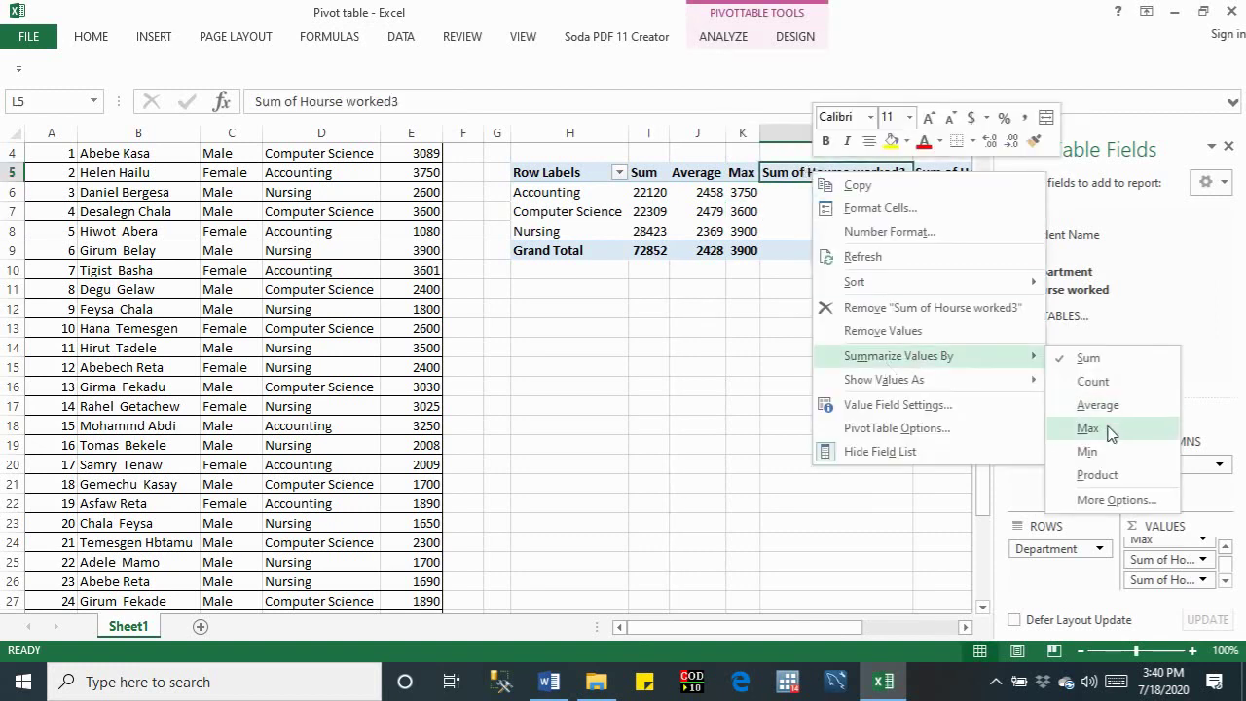
left_click(1088, 450)
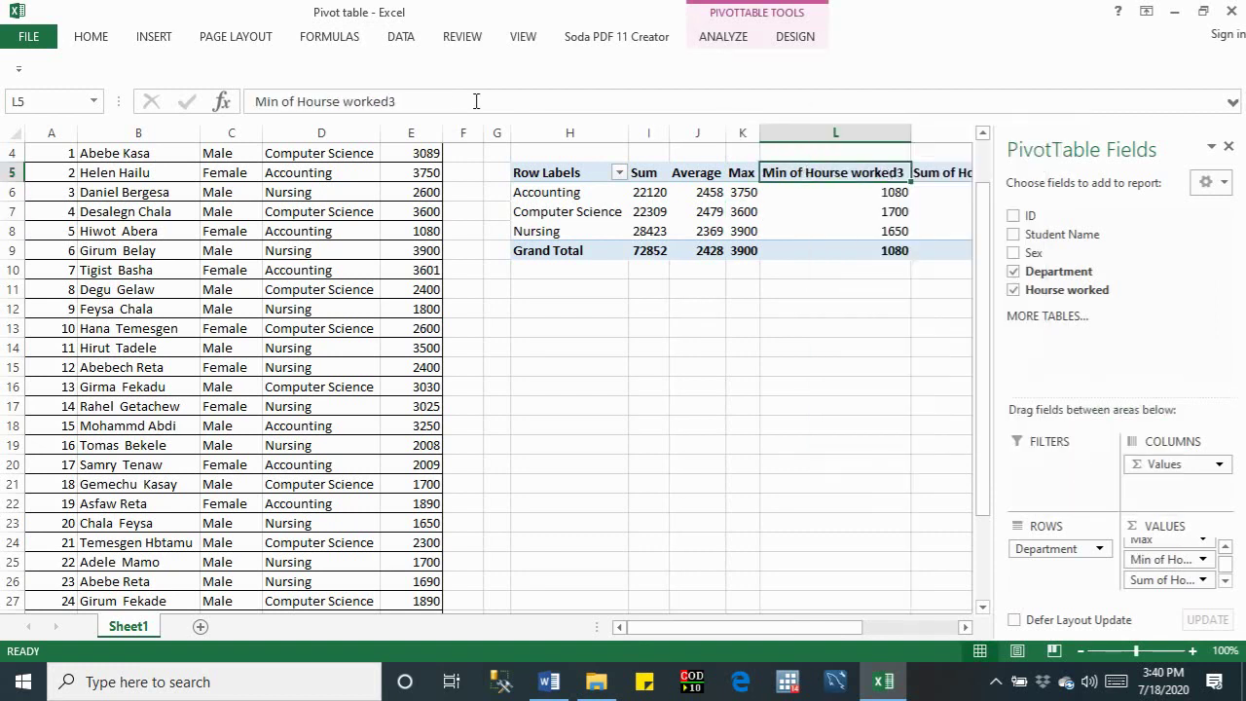
left_click_drag(331, 101, 280, 101)
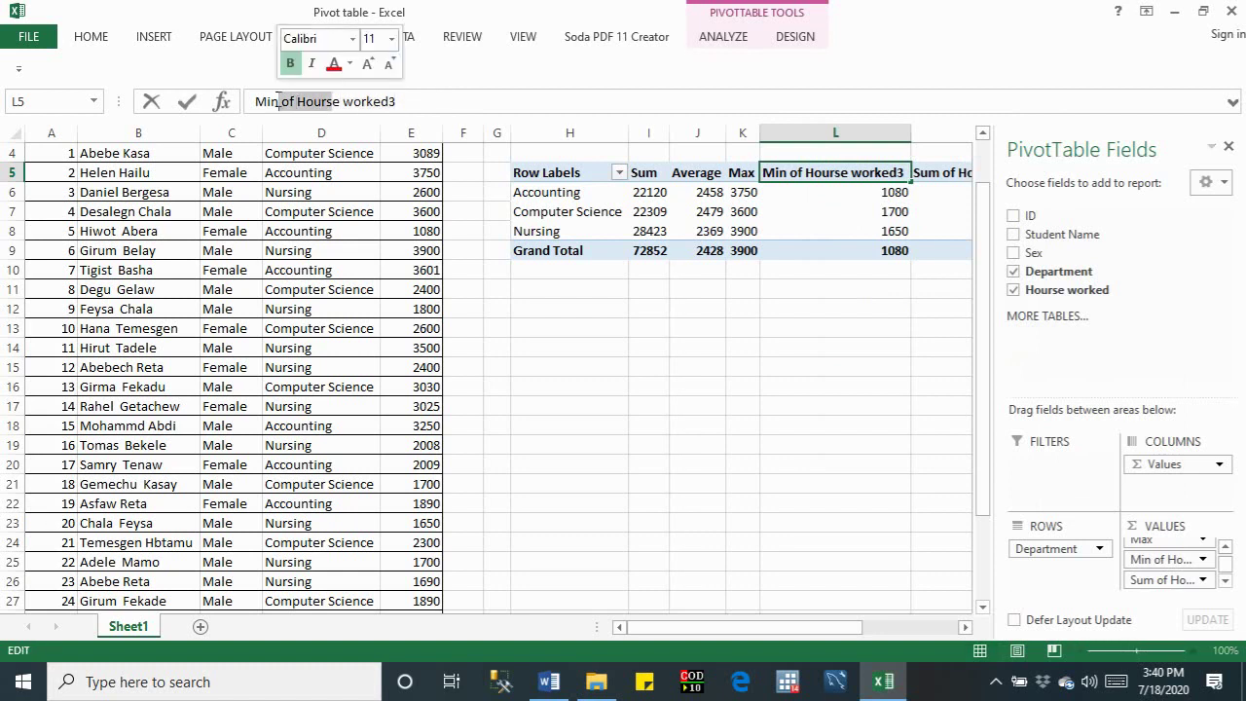
key("Delete")
key("Delete")
key("Delete")
key("Delete")
key("Delete")
key("Delete")
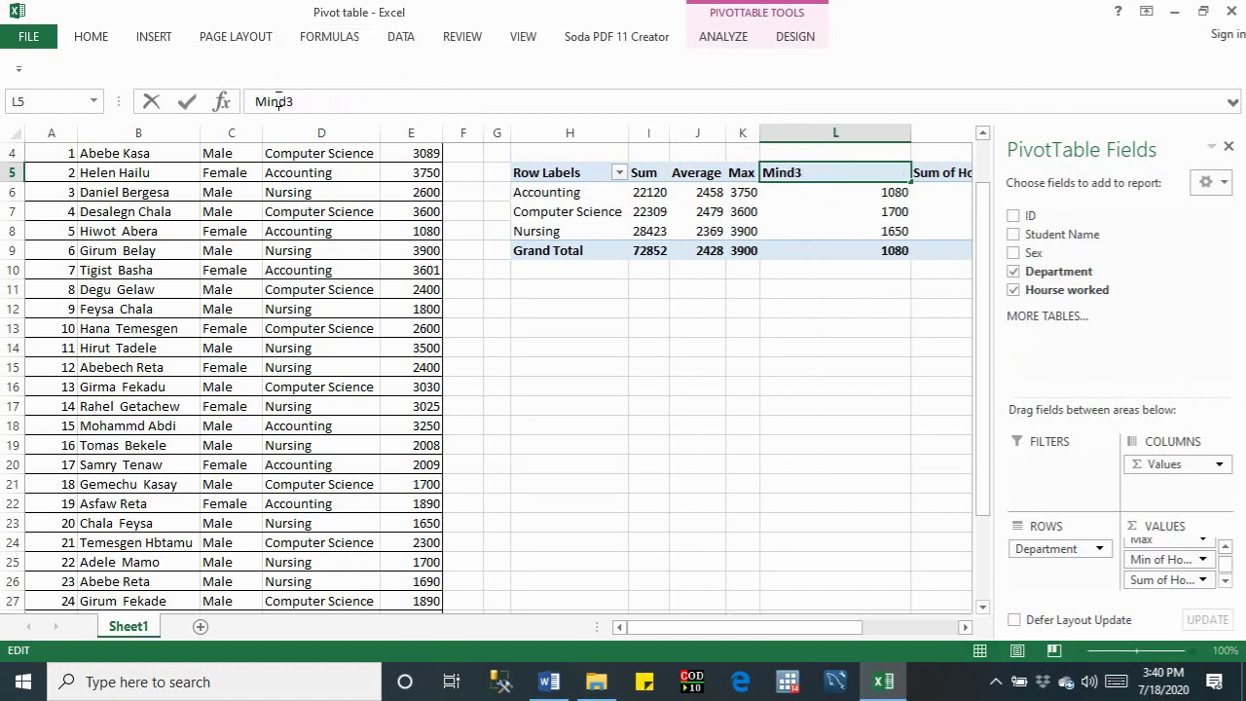
left_click(814, 250)
double_click(911, 133)
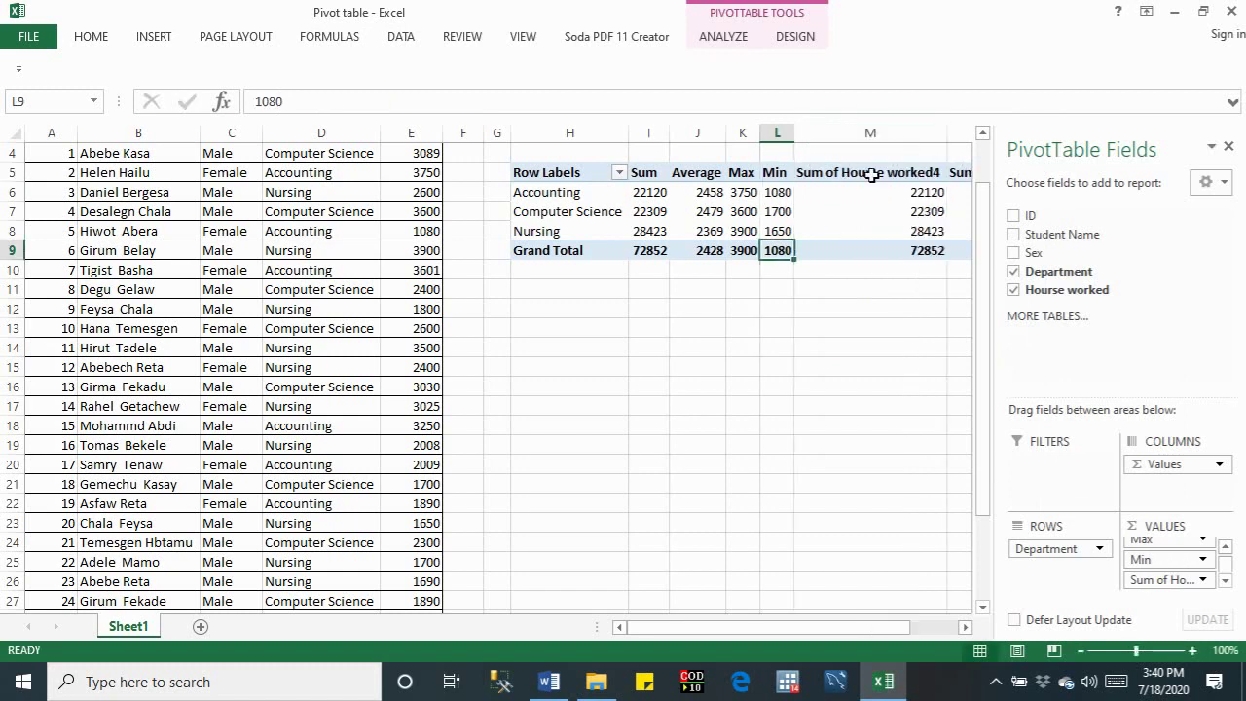
left_click(870, 173)
Step: Summarize column M by StdDevp, formatted as Number with 0 decimal places
right_click(866, 176)
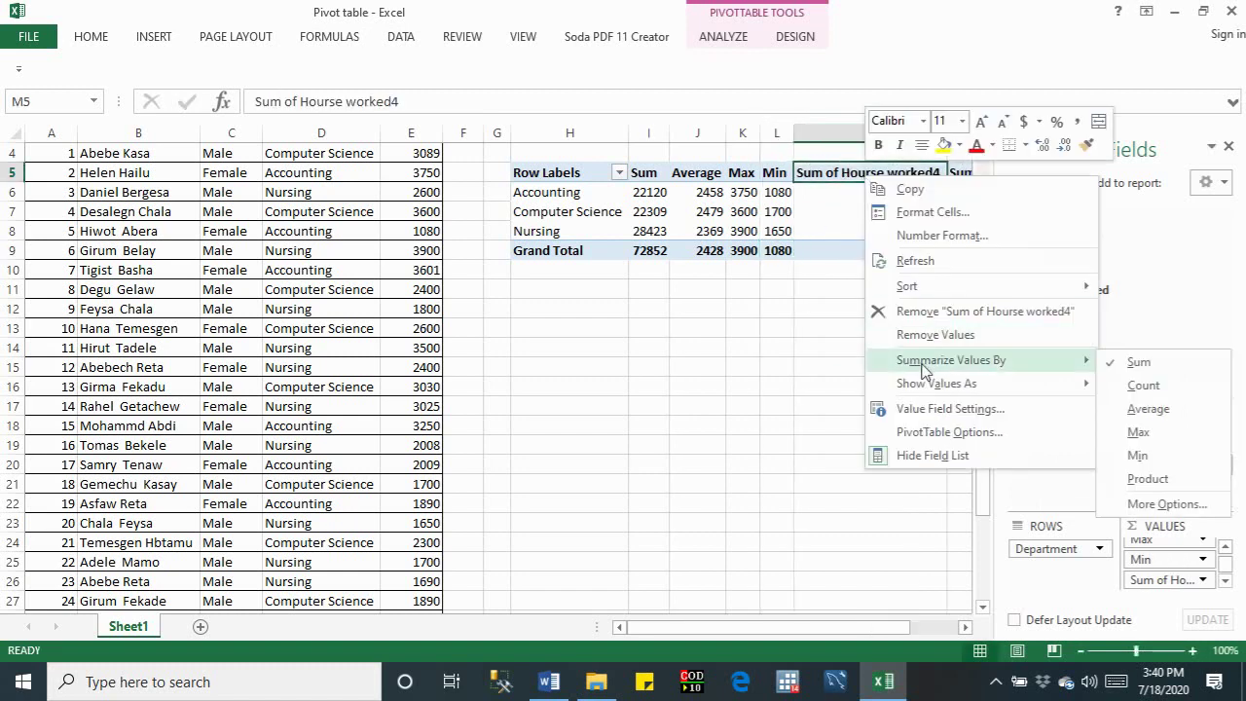
left_click(1173, 503)
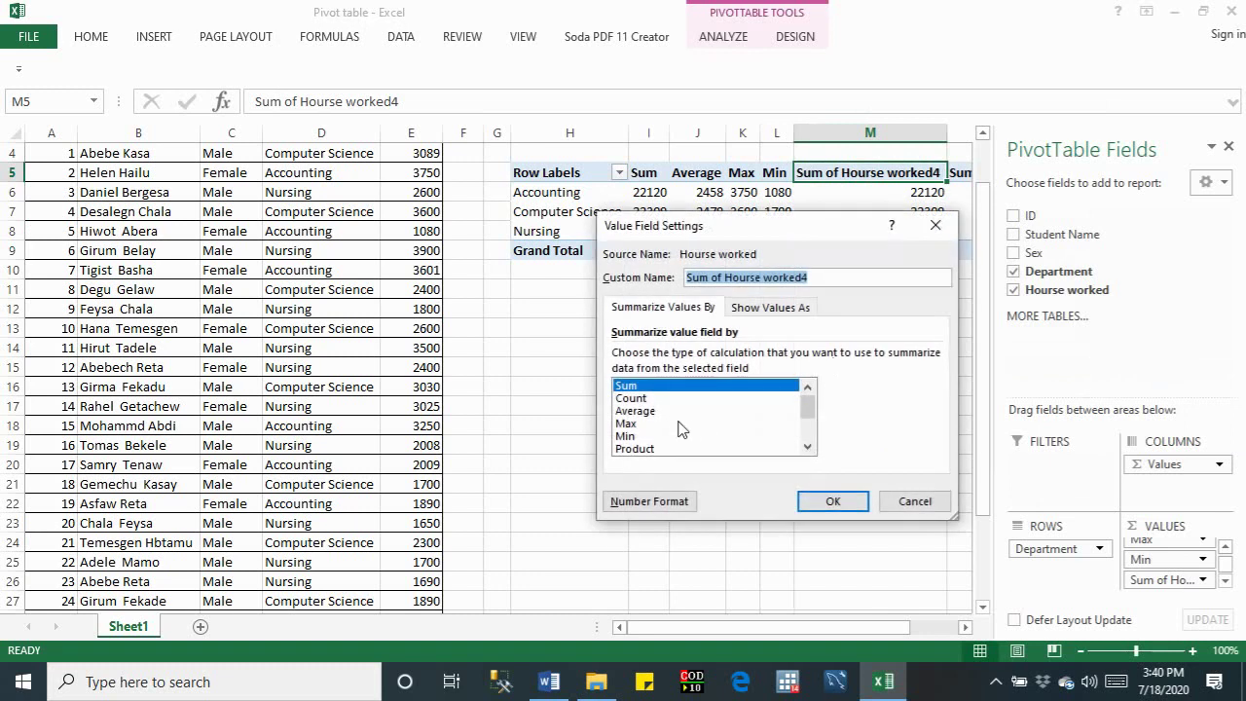
left_click(807, 446)
left_click(807, 447)
left_click(807, 447)
left_click(807, 447)
left_click(806, 447)
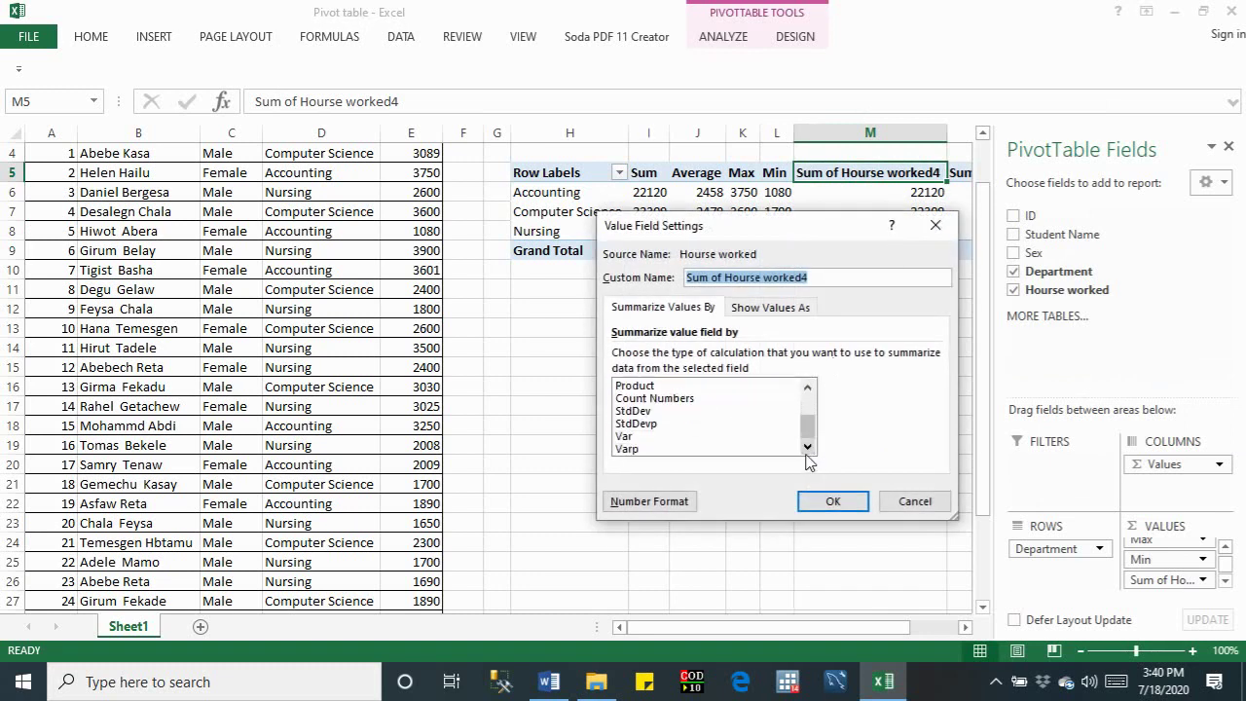
left_click(653, 423)
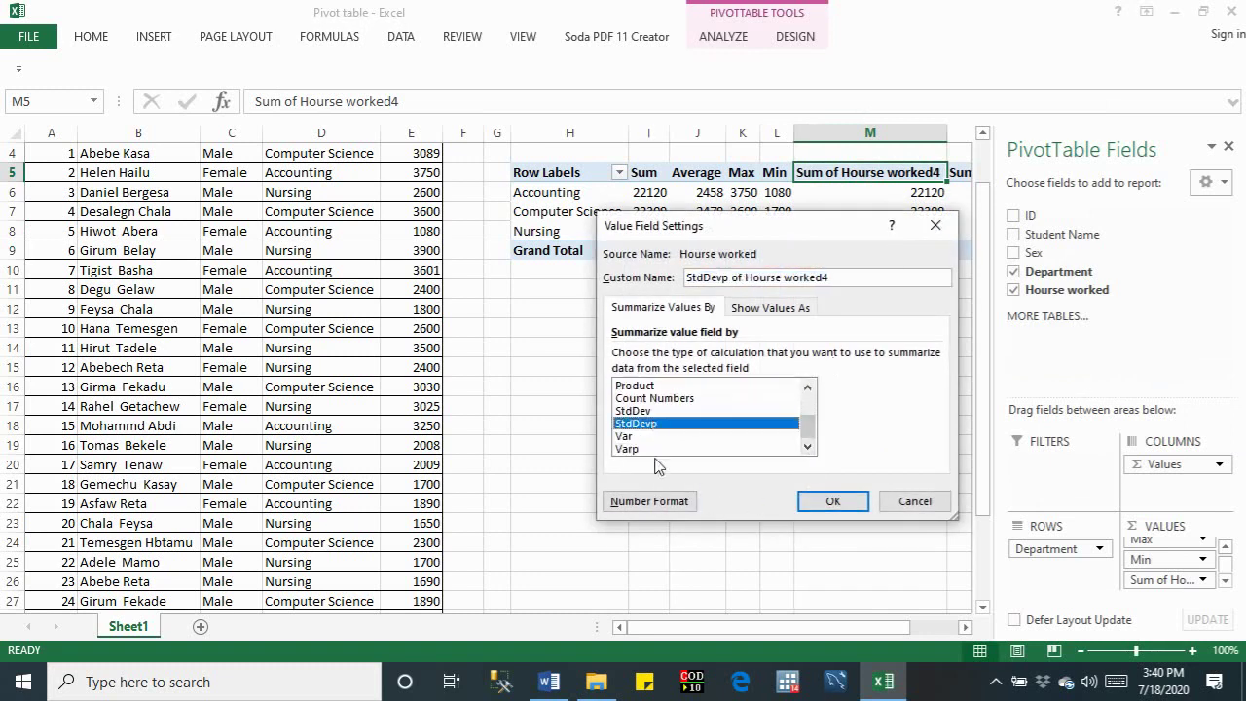
left_click(666, 503)
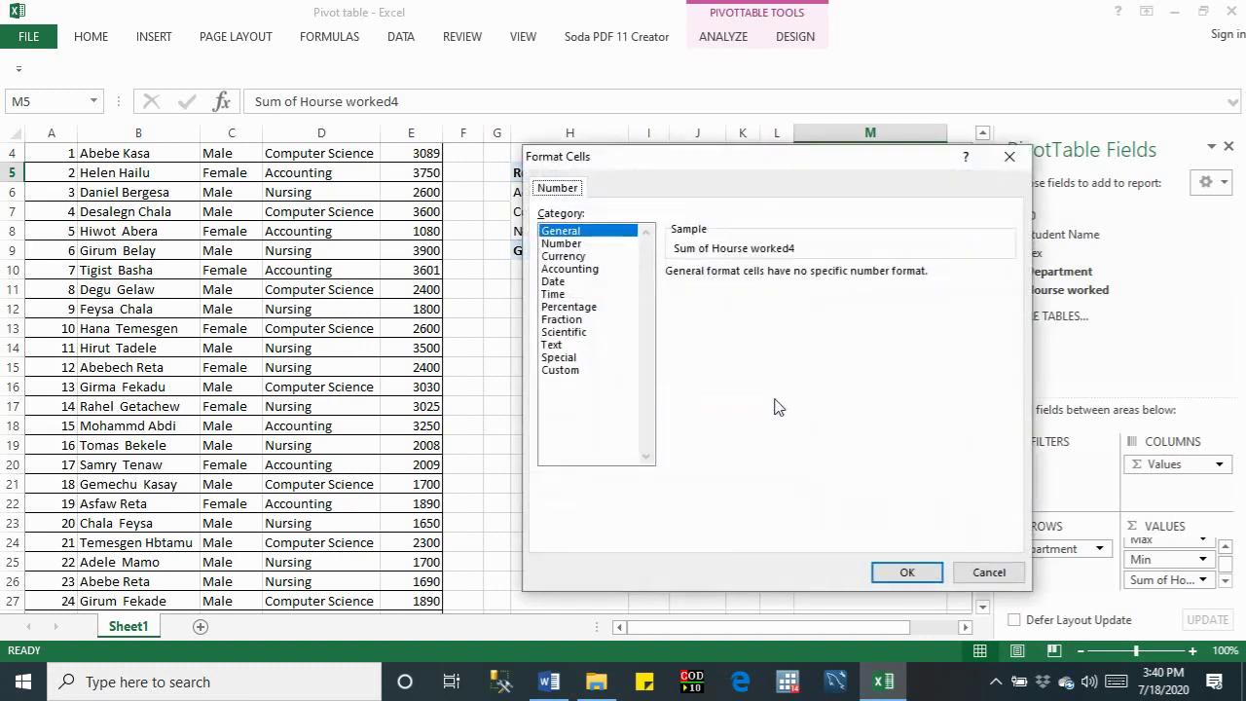
left_click(562, 243)
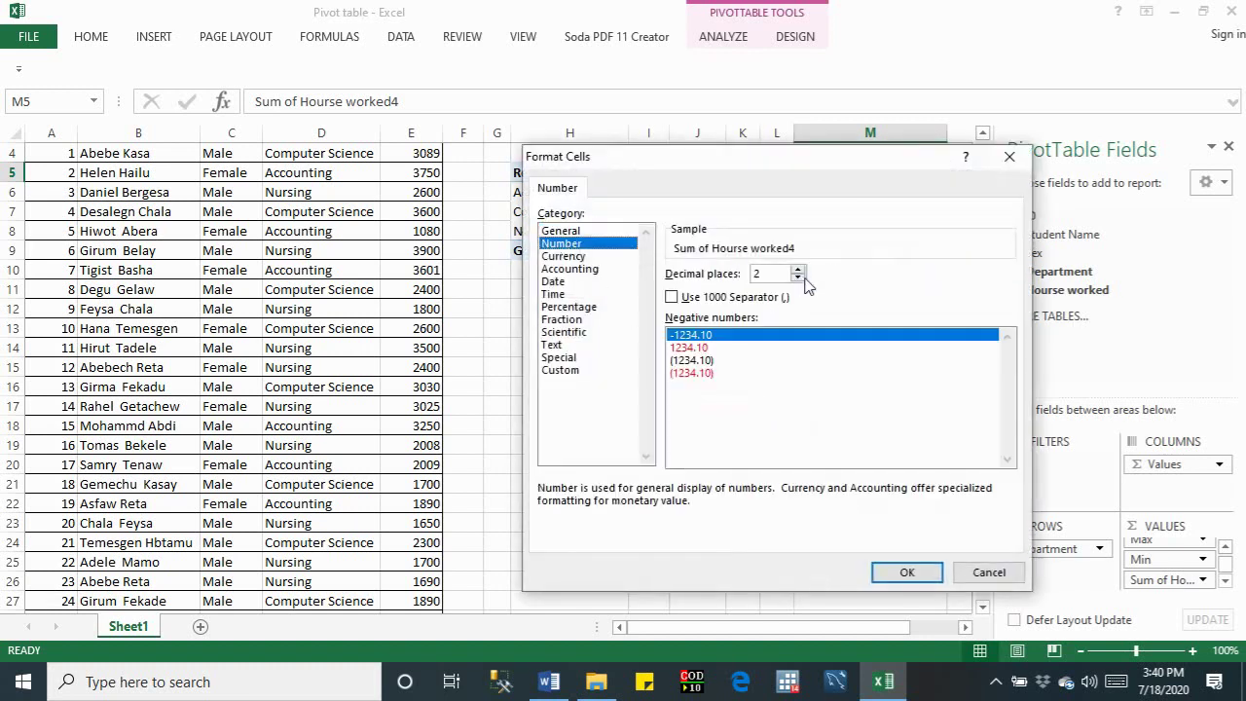
double_click(797, 277)
left_click(909, 572)
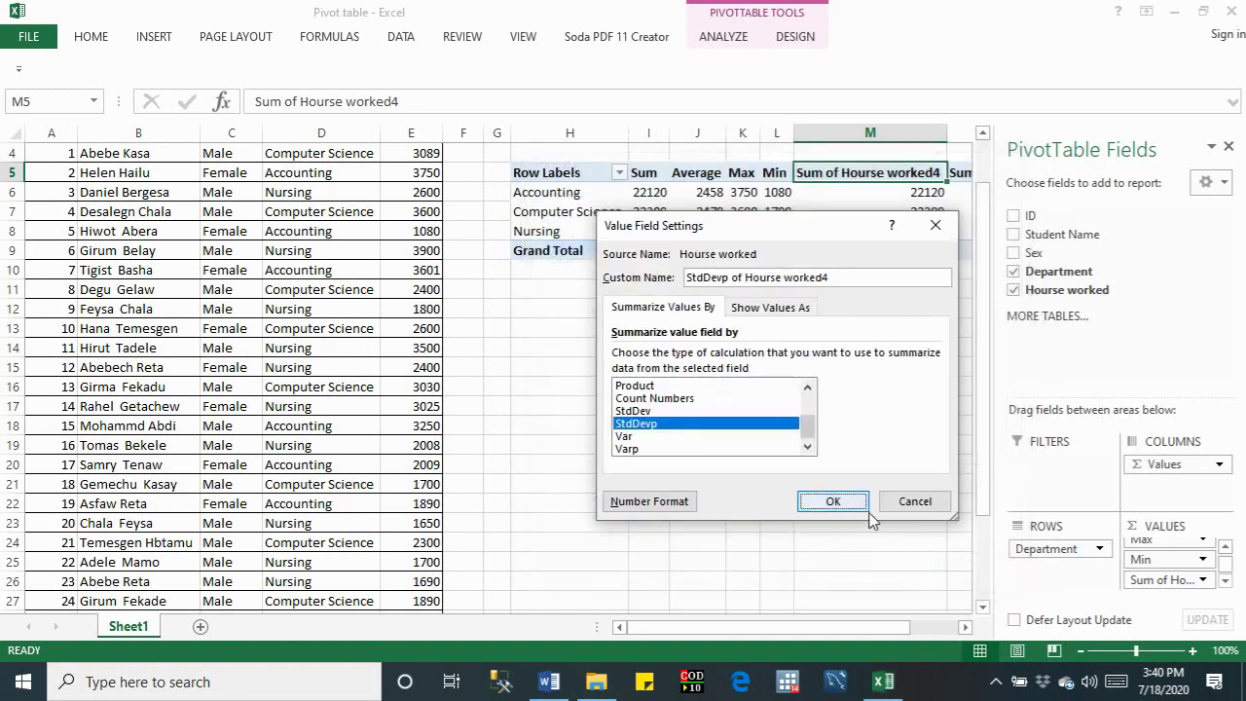
left_click(833, 502)
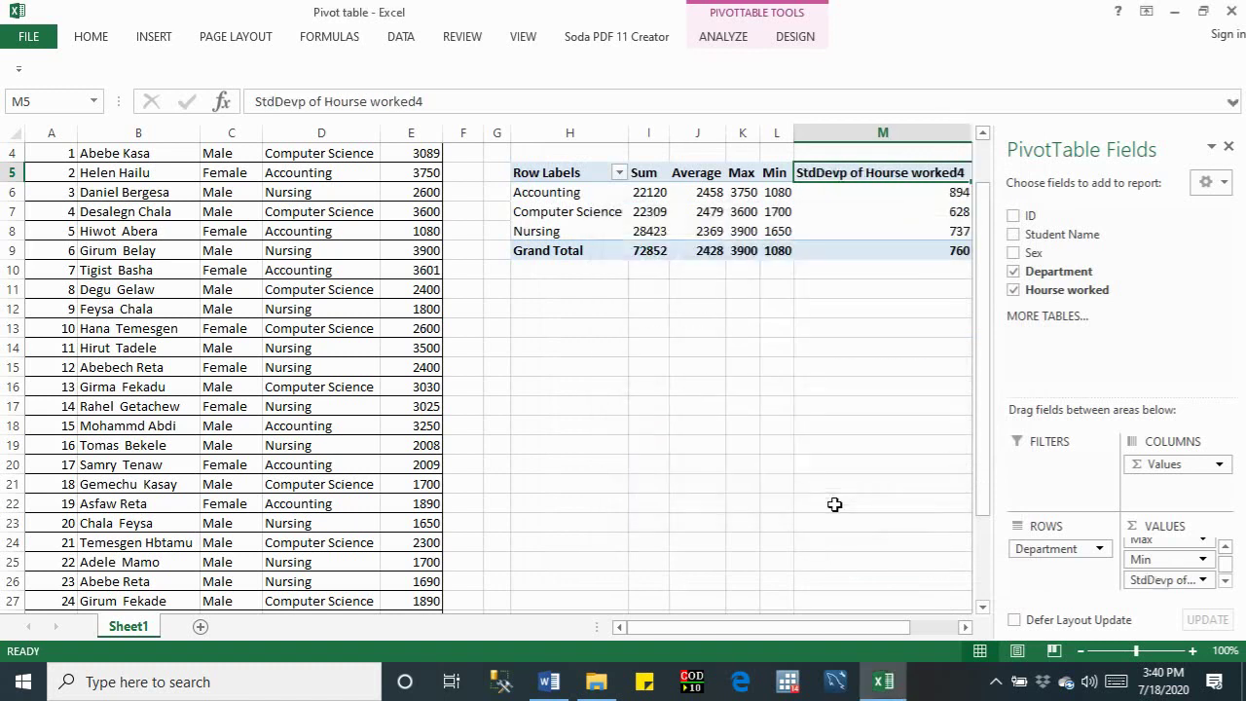
Step: Rename the column M header to 'StdDevp'
left_click_drag(423, 101, 310, 103)
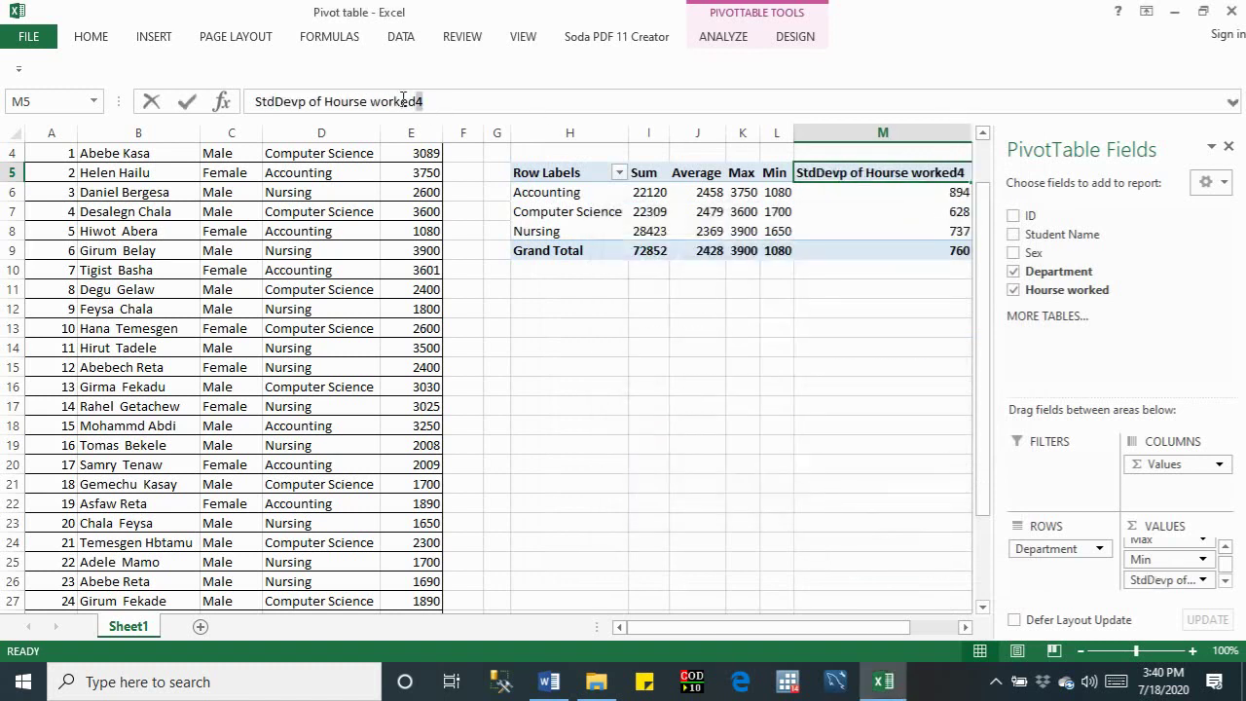
key("BackSpace")
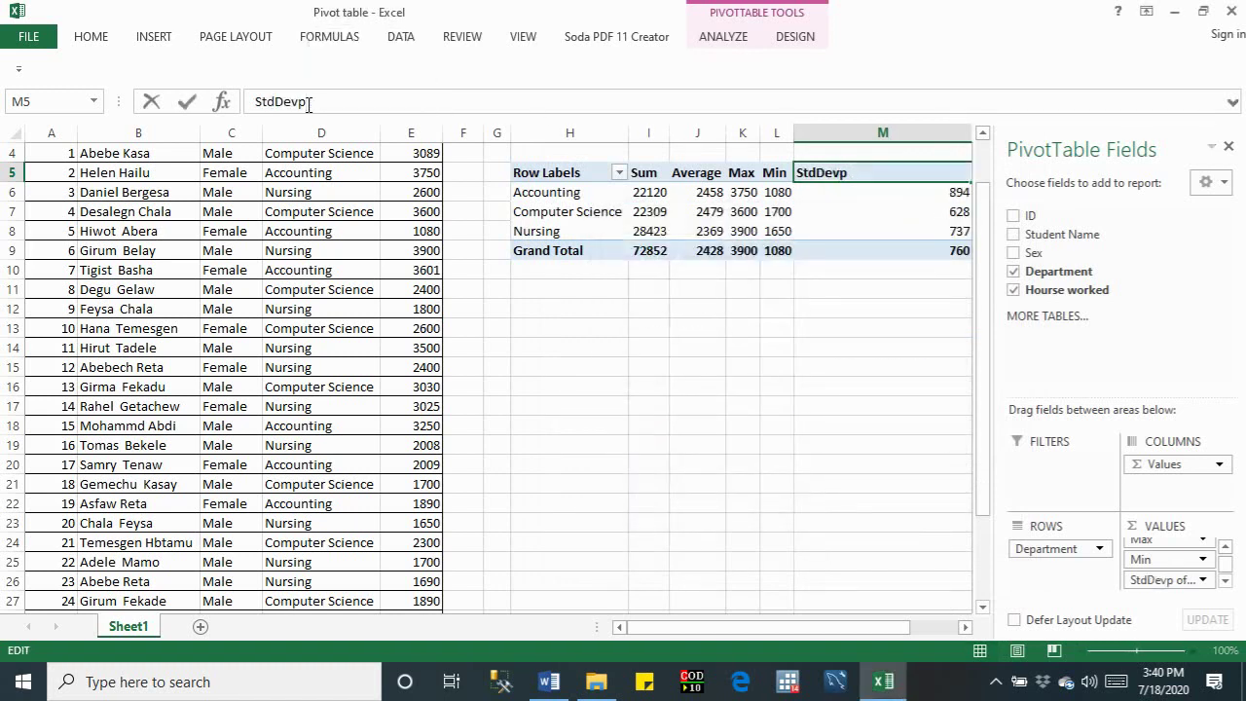
left_click(882, 231)
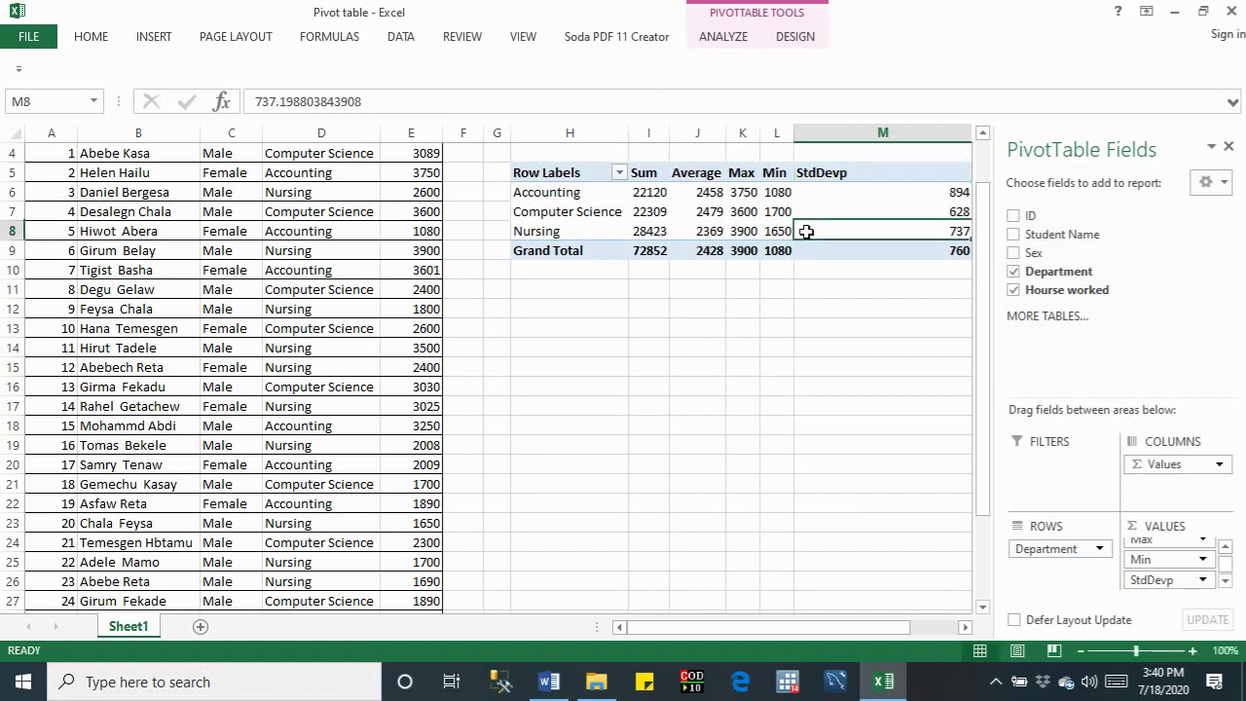
left_click(964, 627)
left_click(963, 627)
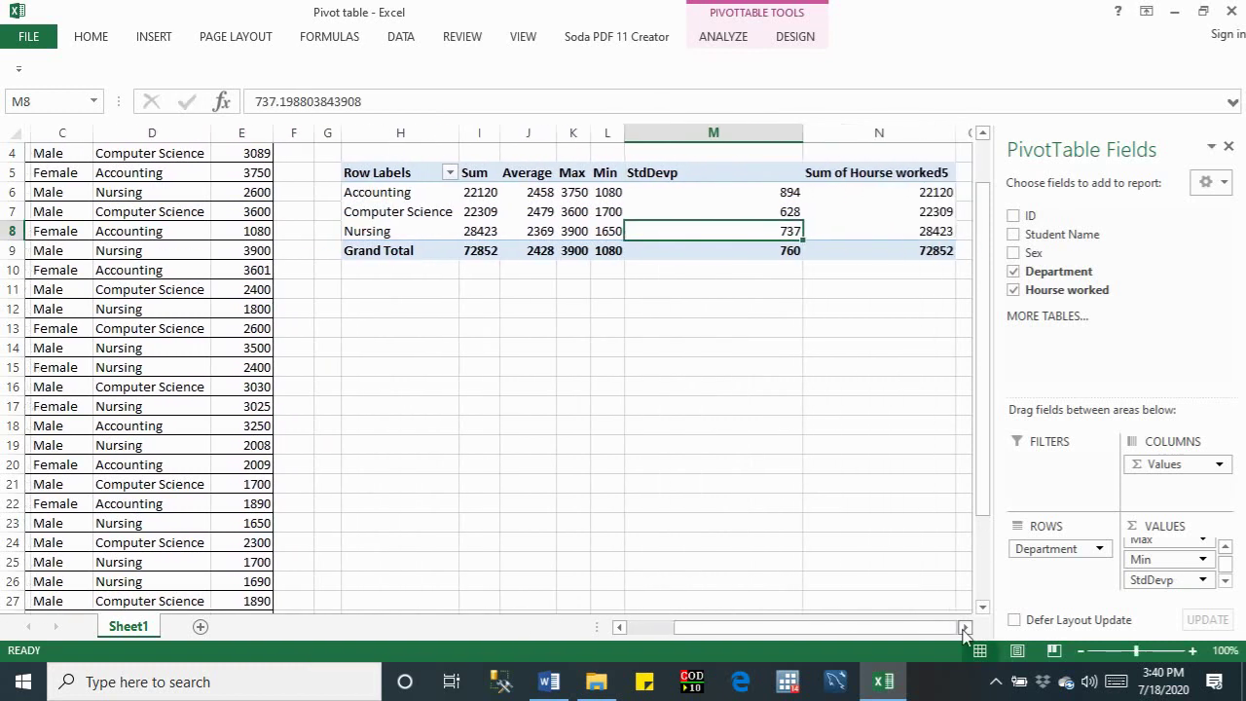
Step: Autofit column M and summarize the column N hours field by Var
double_click(796, 132)
left_click(737, 167)
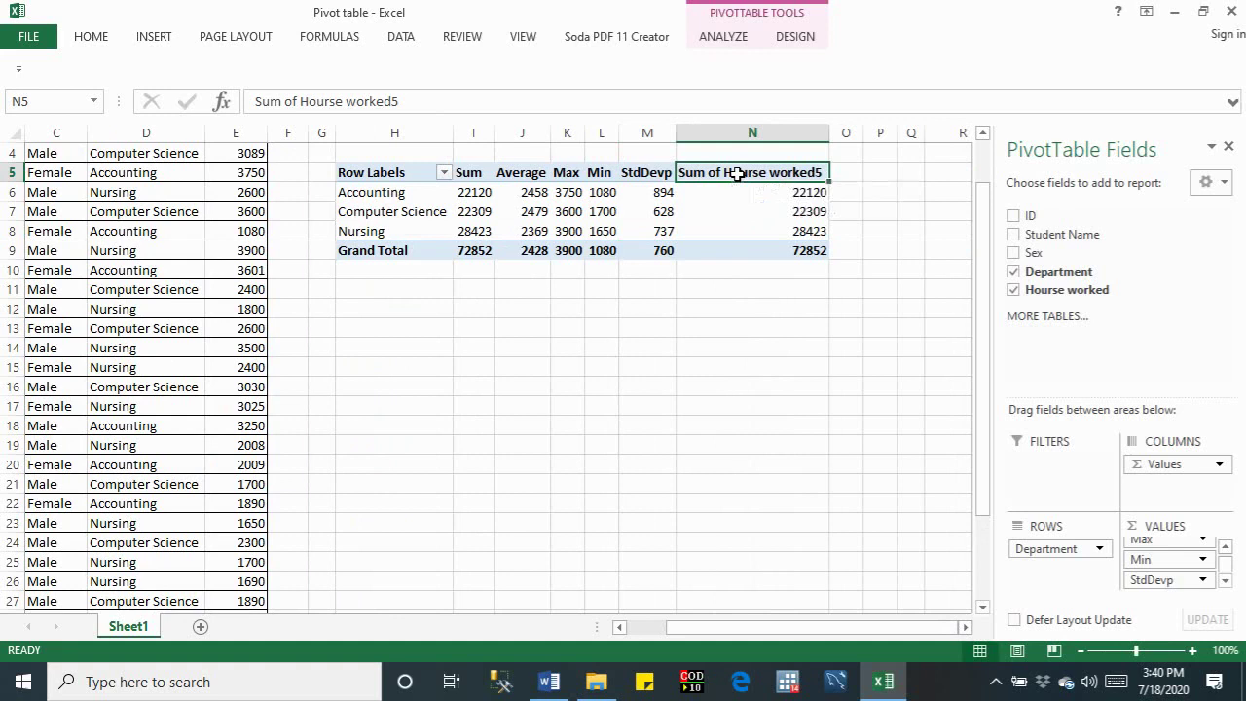
right_click(738, 168)
mouse_move(823, 359)
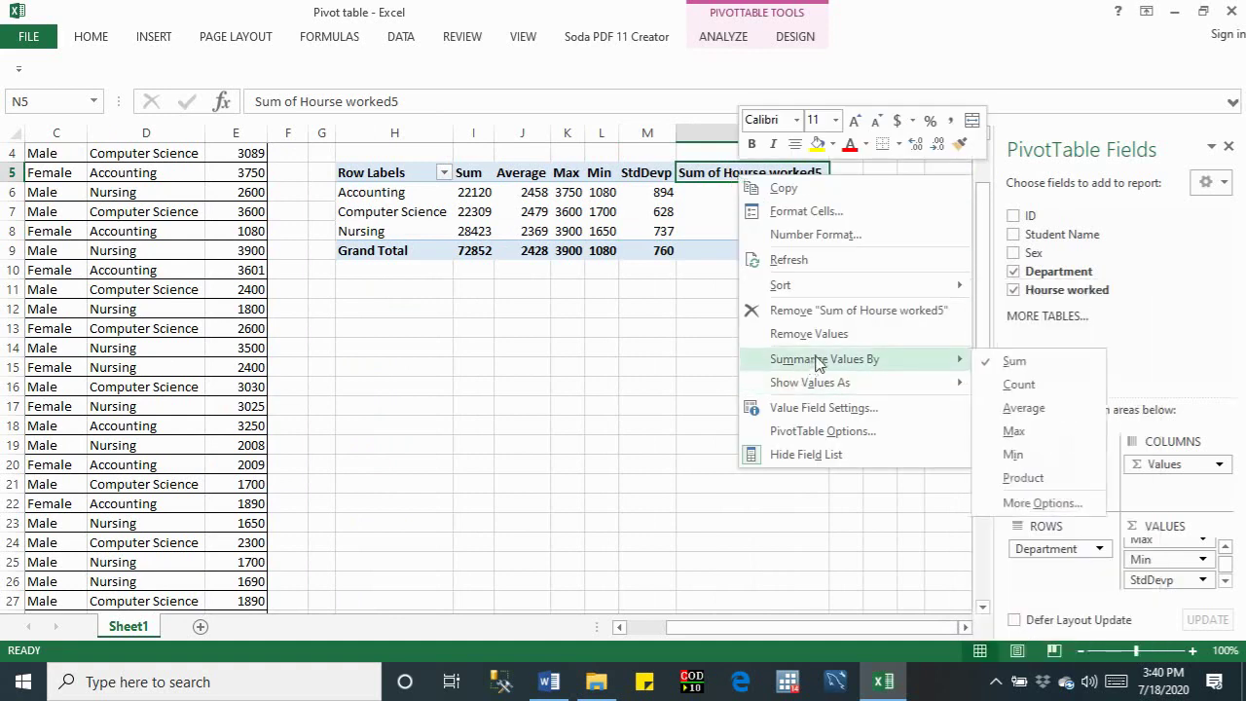
left_click(1039, 502)
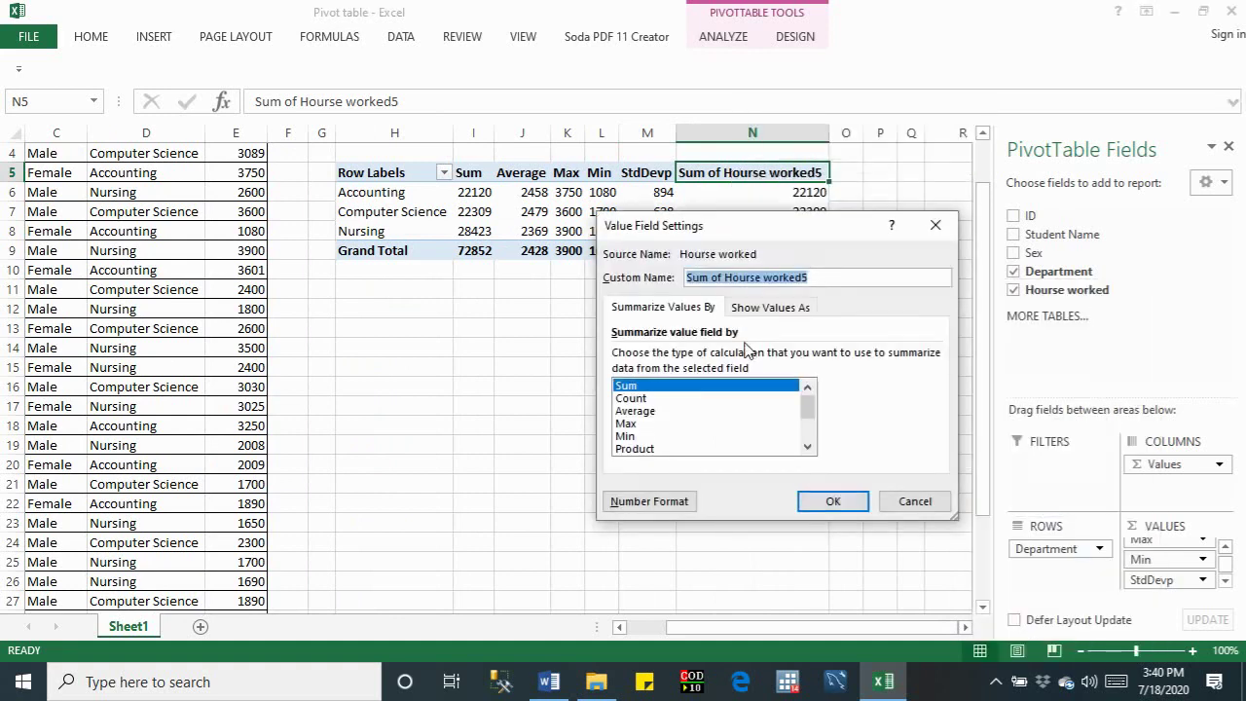
left_click(807, 447)
left_click(807, 447)
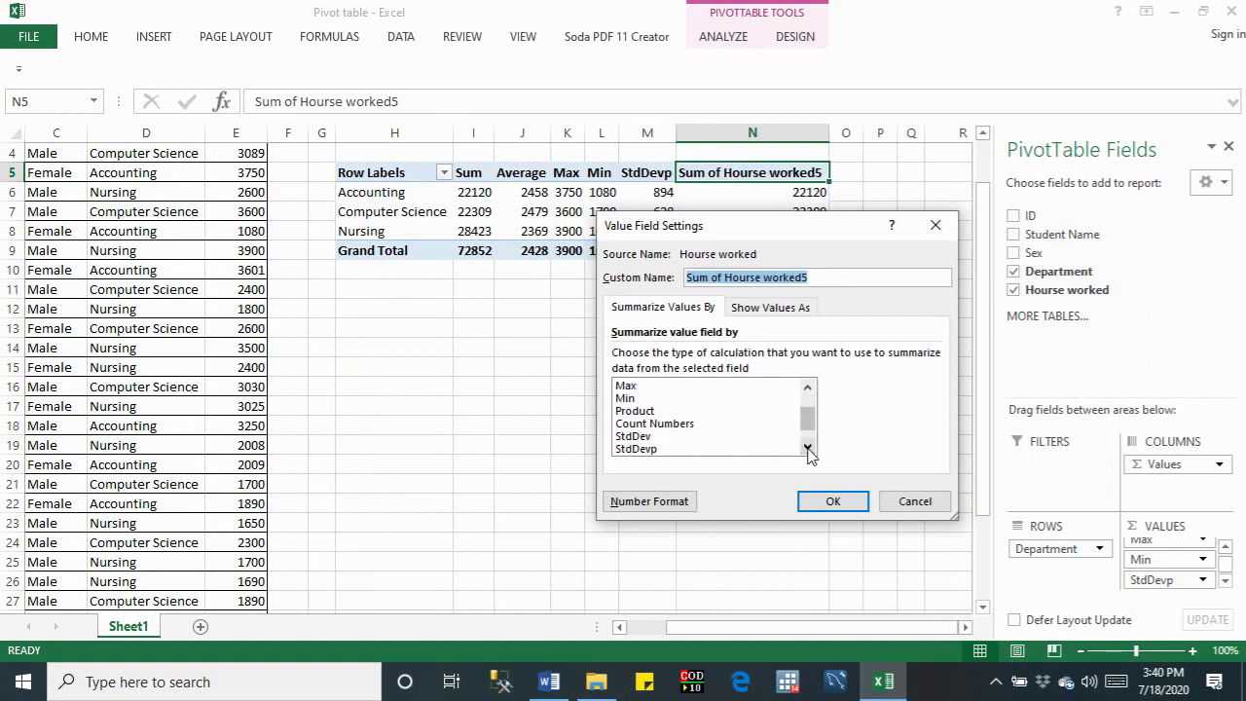
left_click(807, 447)
left_click(806, 446)
left_click(628, 436)
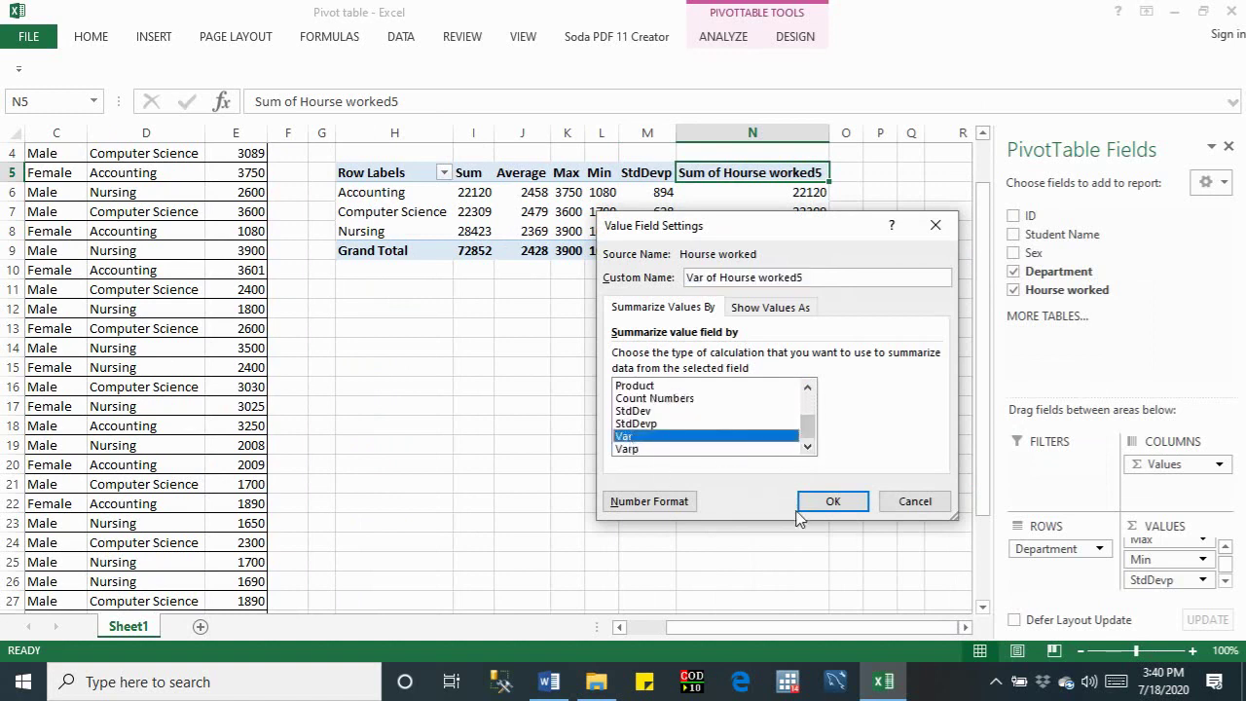
left_click(830, 501)
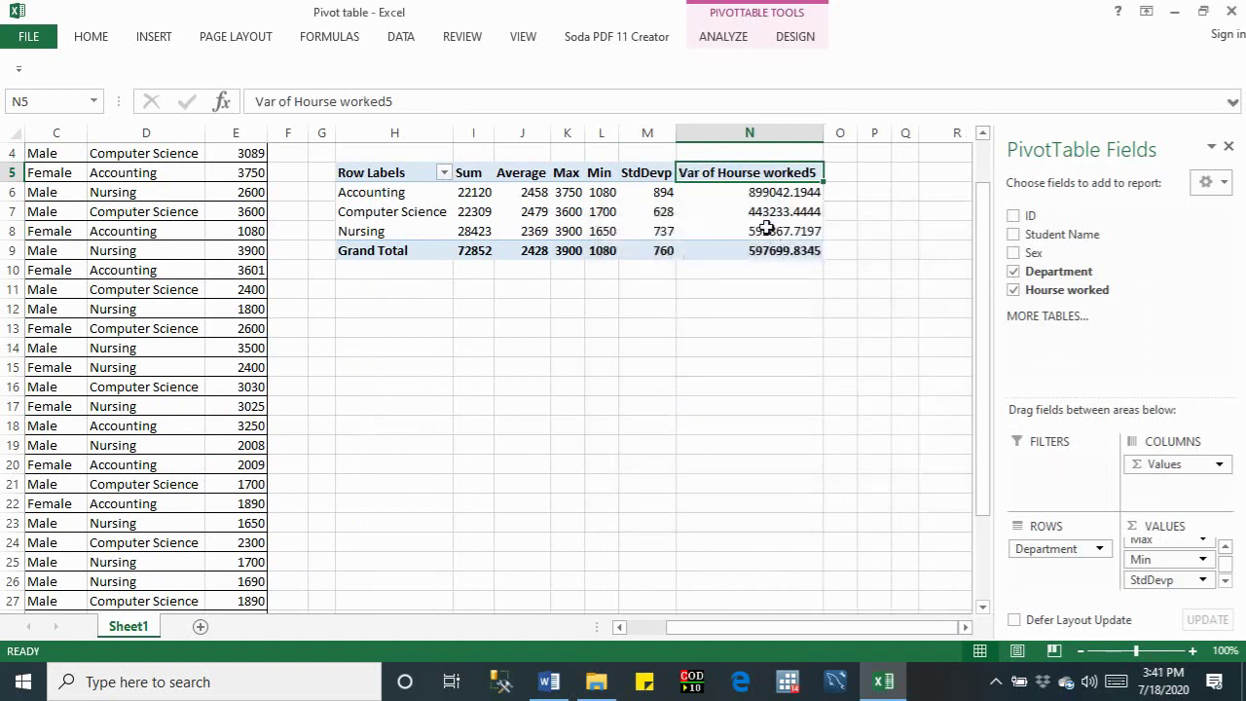
Step: Format the variance values as Number with 0 decimal places
right_click(751, 197)
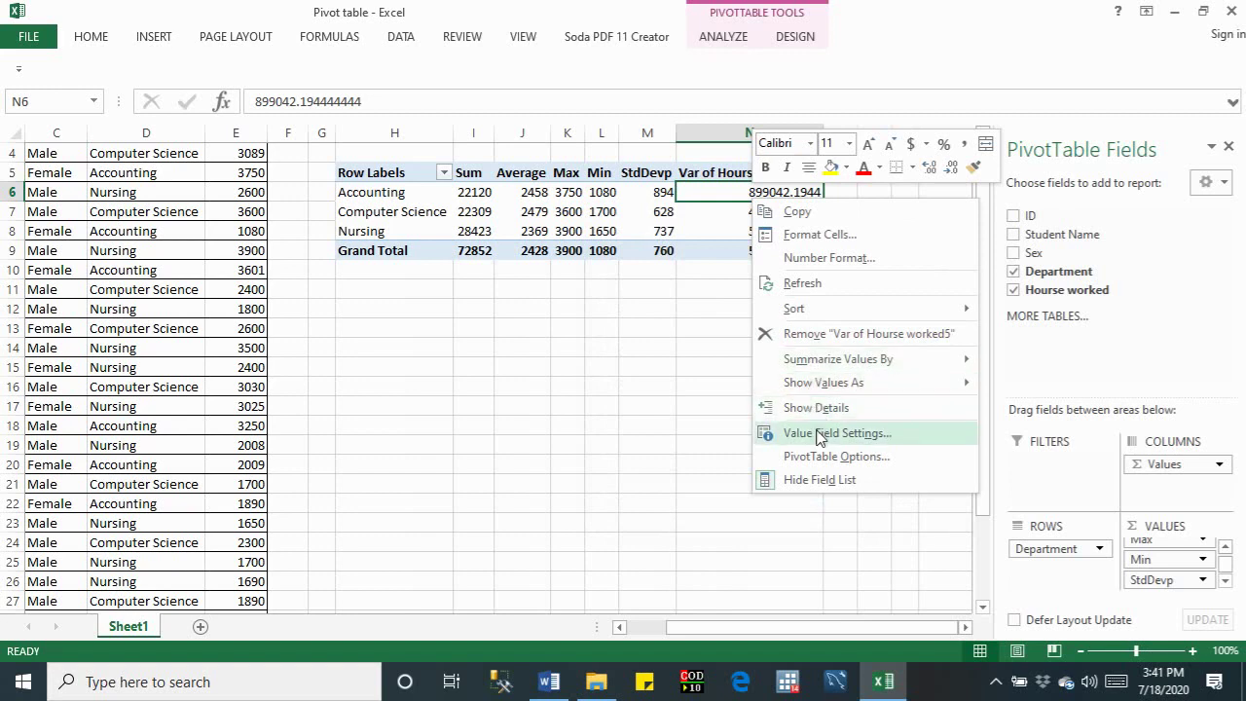
left_click(875, 437)
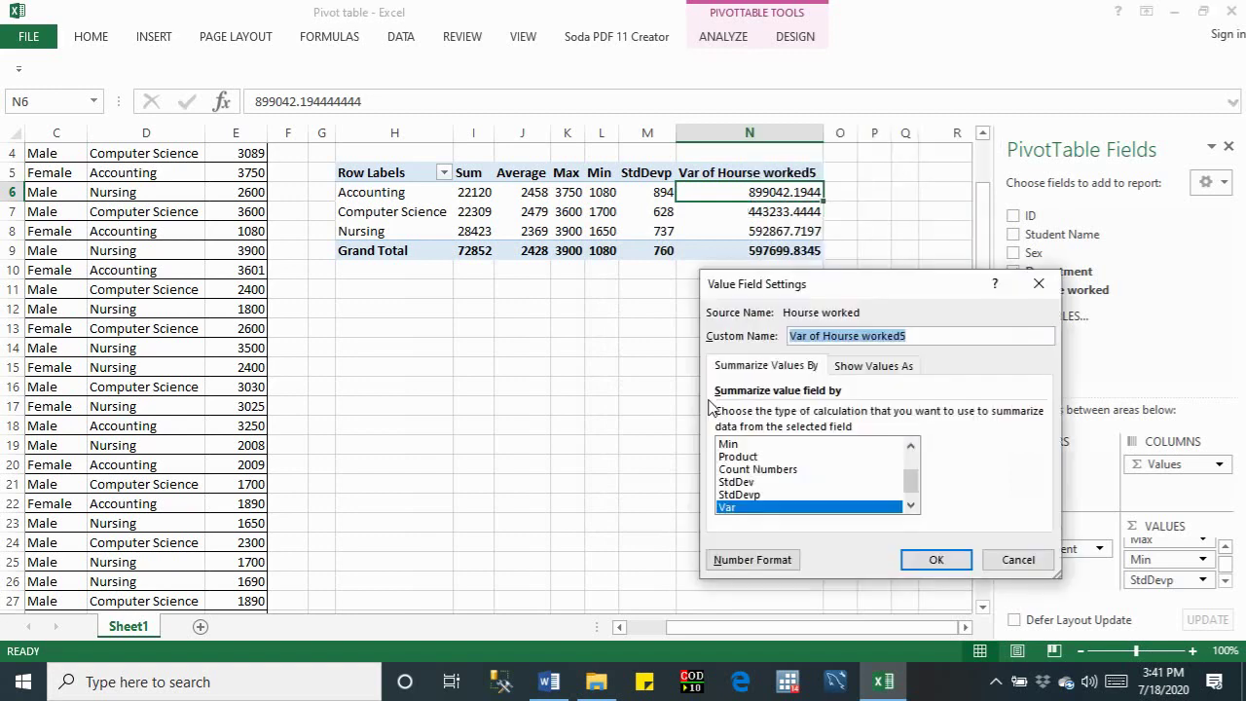
left_click(764, 562)
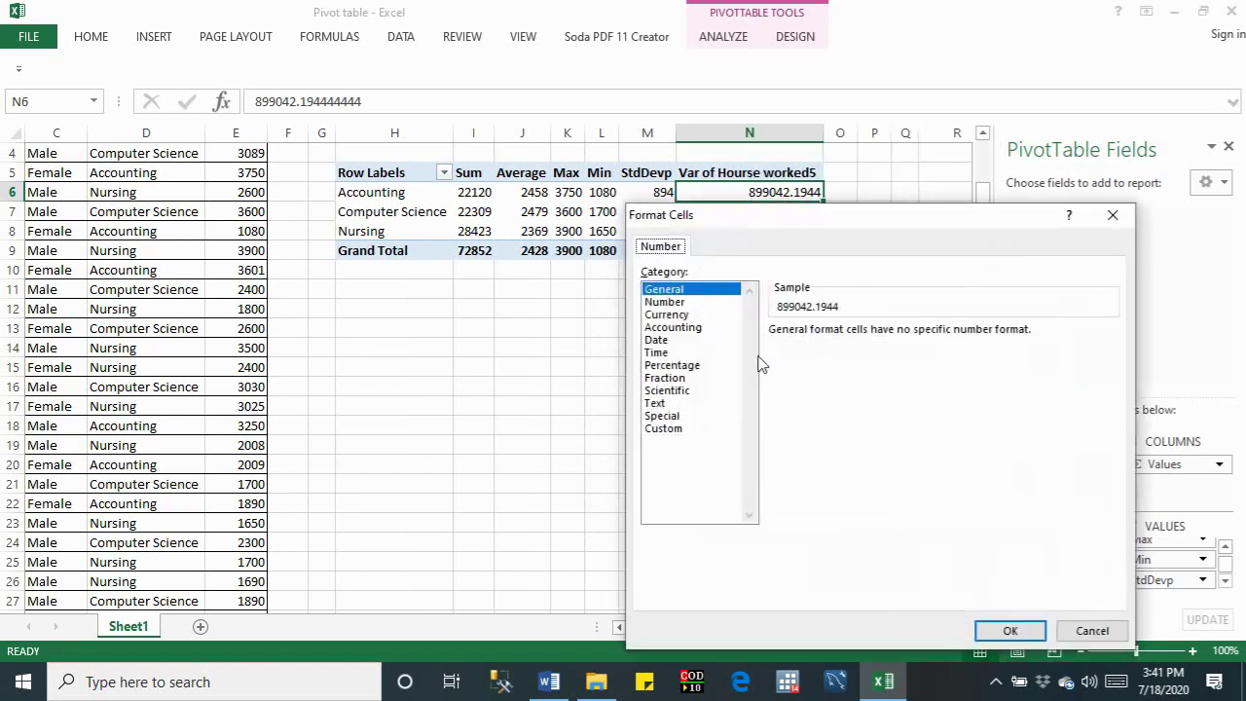
left_click(673, 304)
left_click(901, 336)
left_click(901, 335)
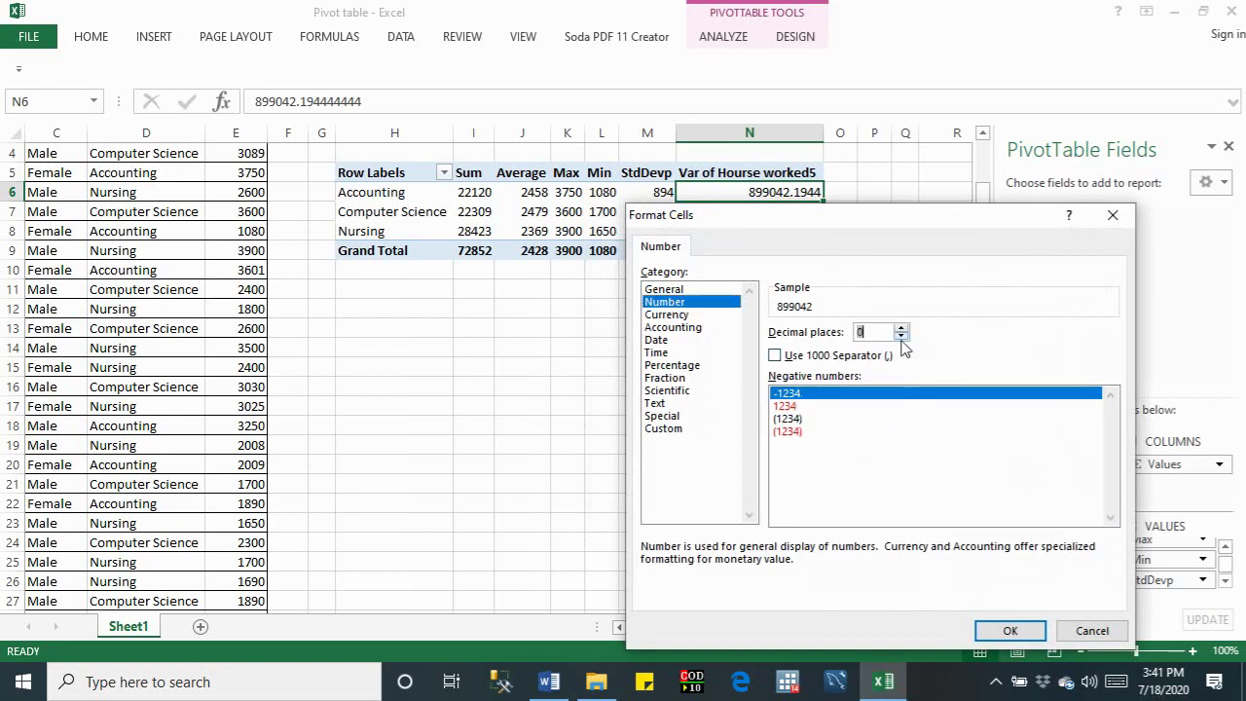
left_click(1011, 630)
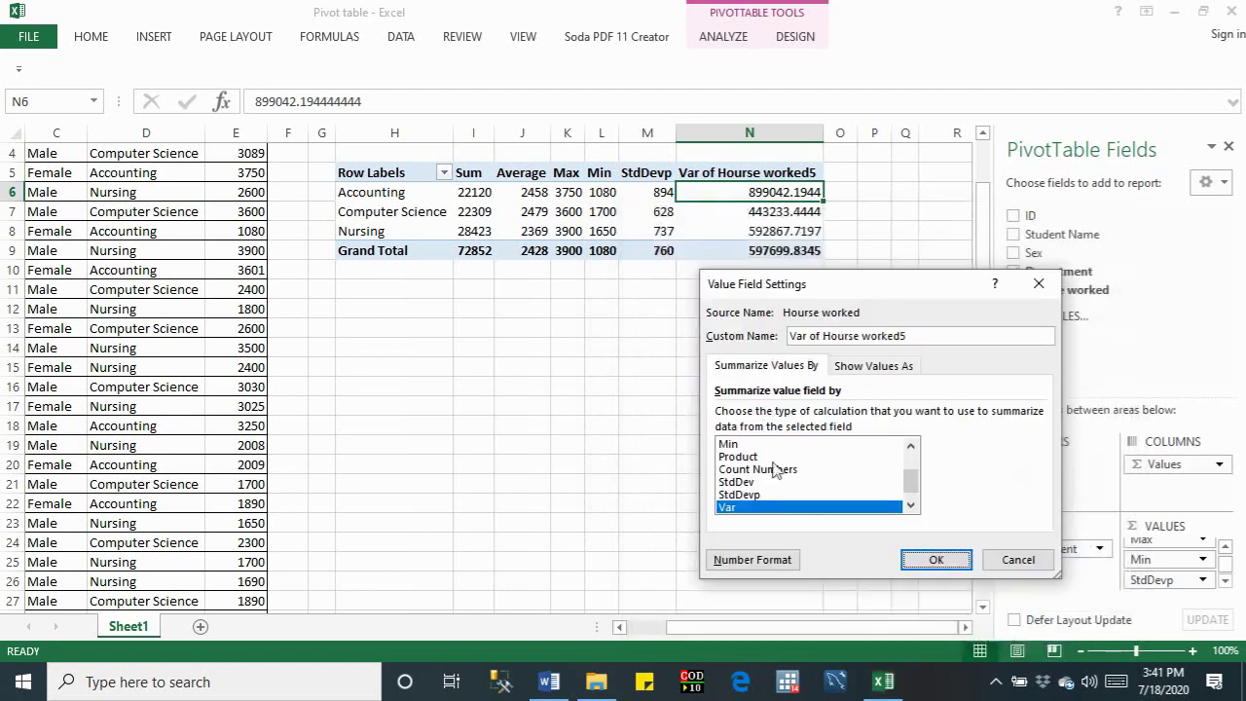
left_click(951, 562)
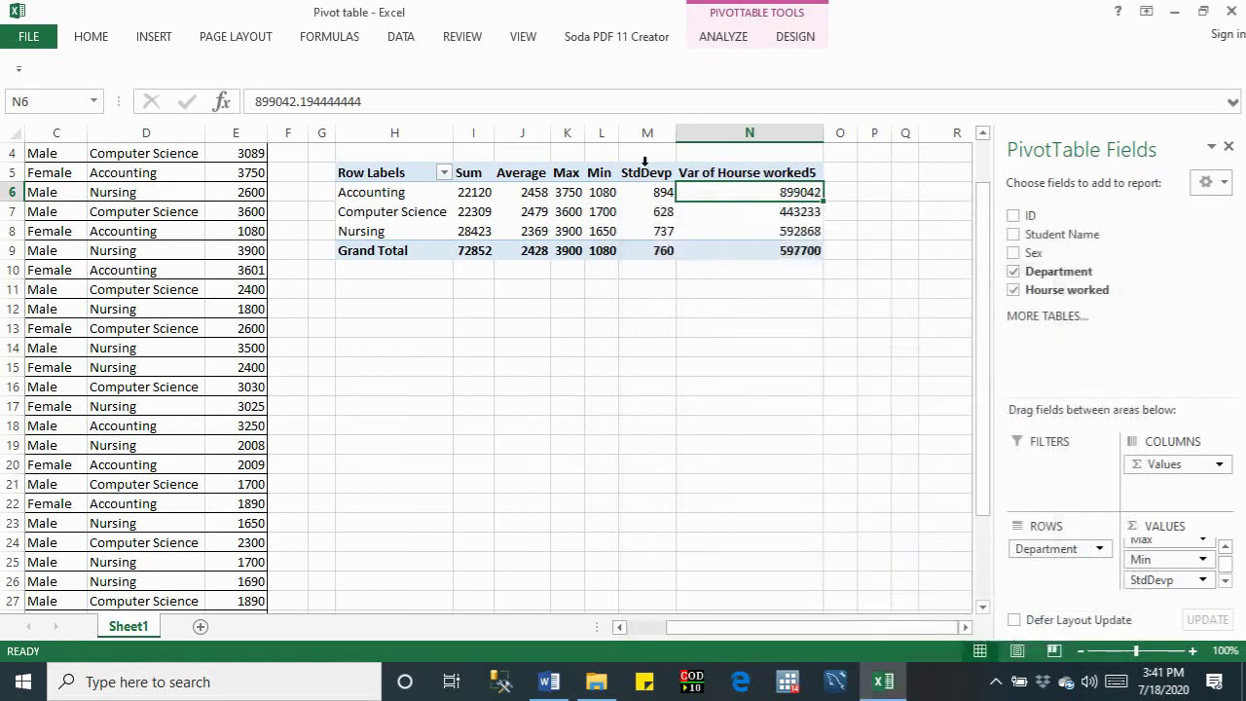
Step: Rename the column N header to 'Var'
left_click(720, 173)
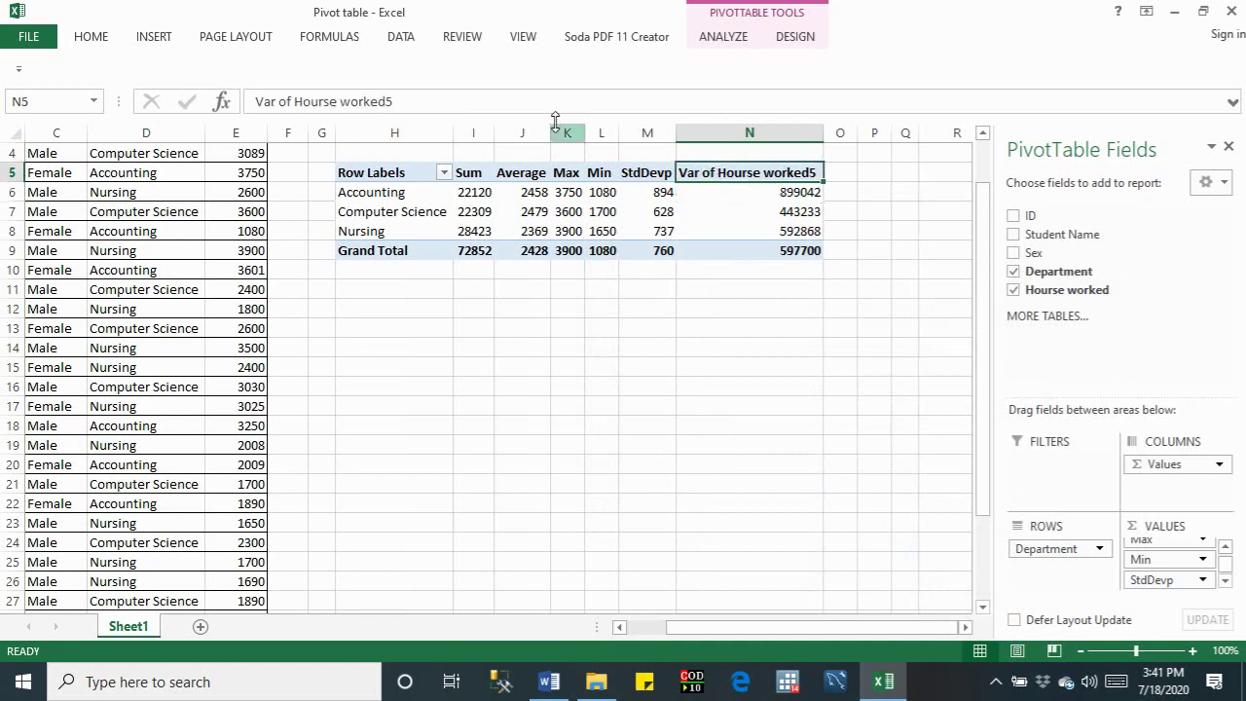
left_click_drag(423, 103, 277, 105)
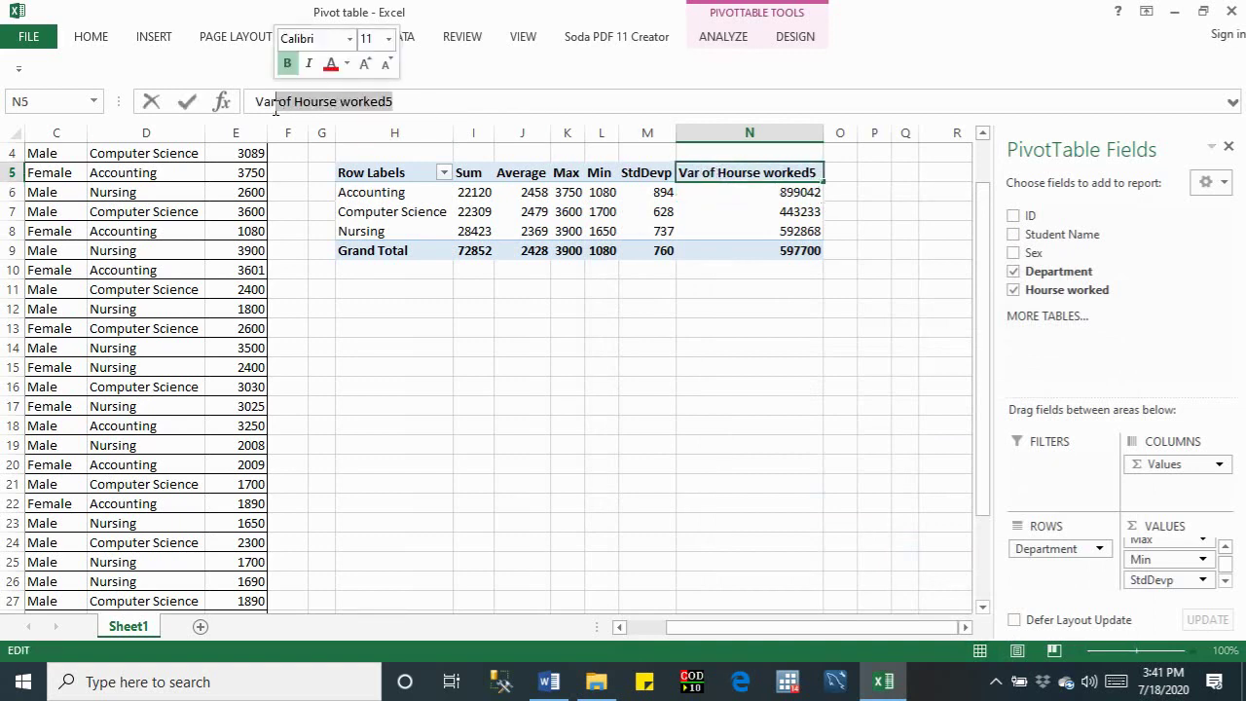
key("BackSpace")
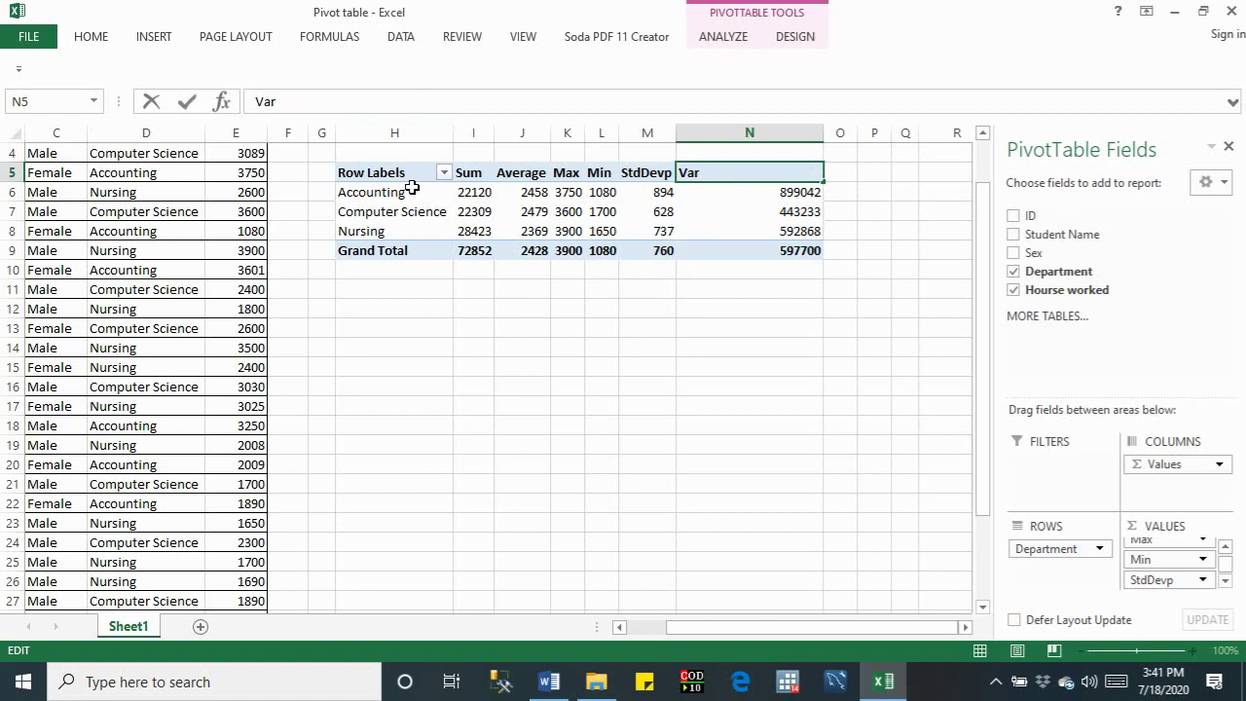
left_click(409, 190)
Step: Autofit column N and apply a dark-grey Medium PivotTable style to H5:N9
double_click(823, 132)
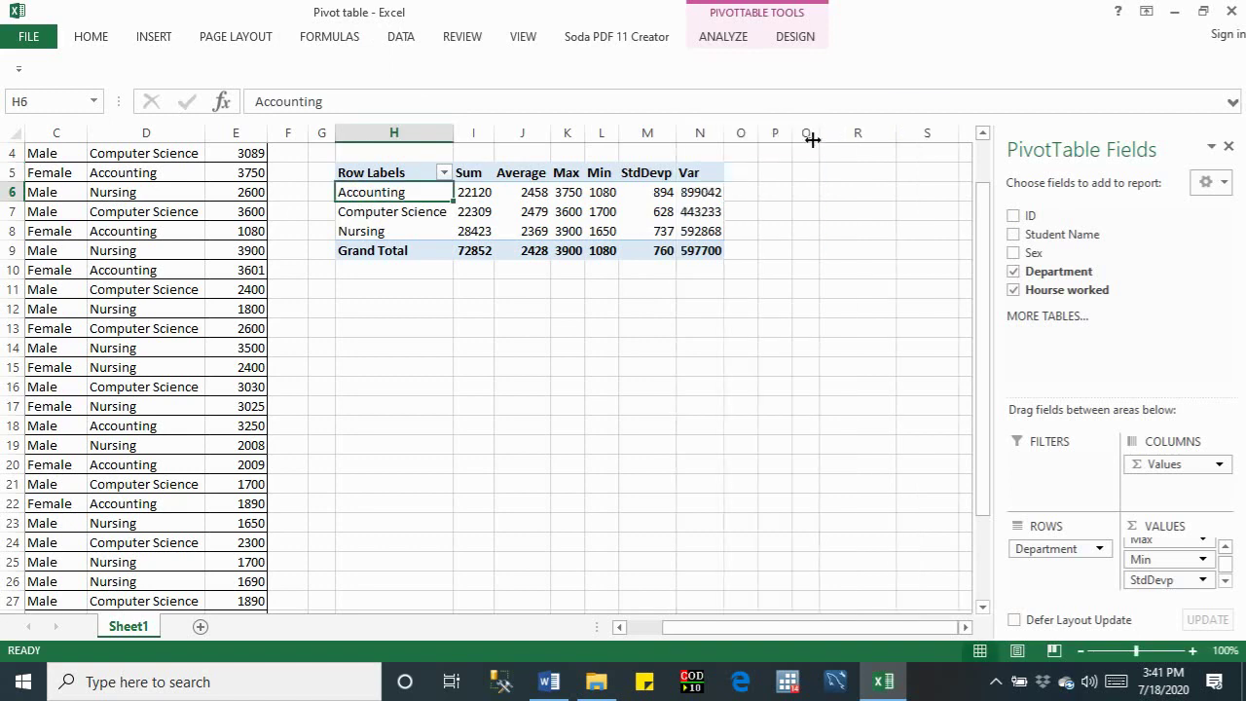
left_click(381, 170)
left_click_drag(382, 171, 703, 252)
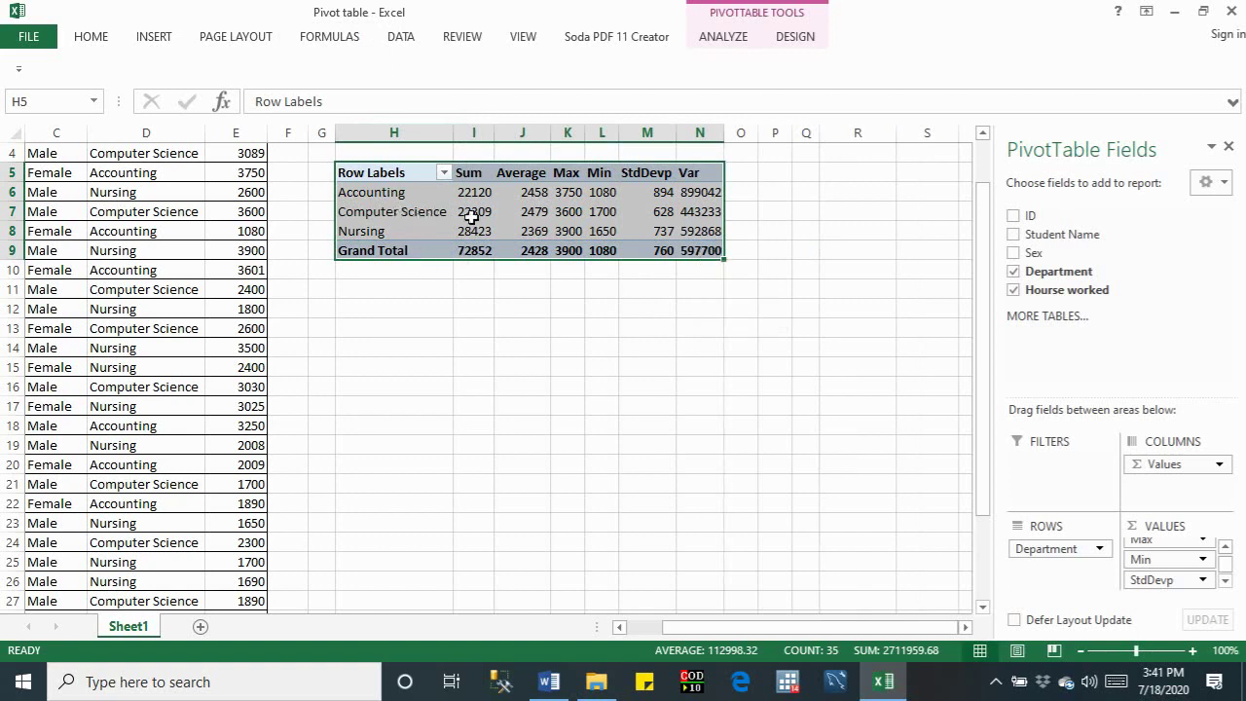
mouse_move(473, 211)
left_click(795, 36)
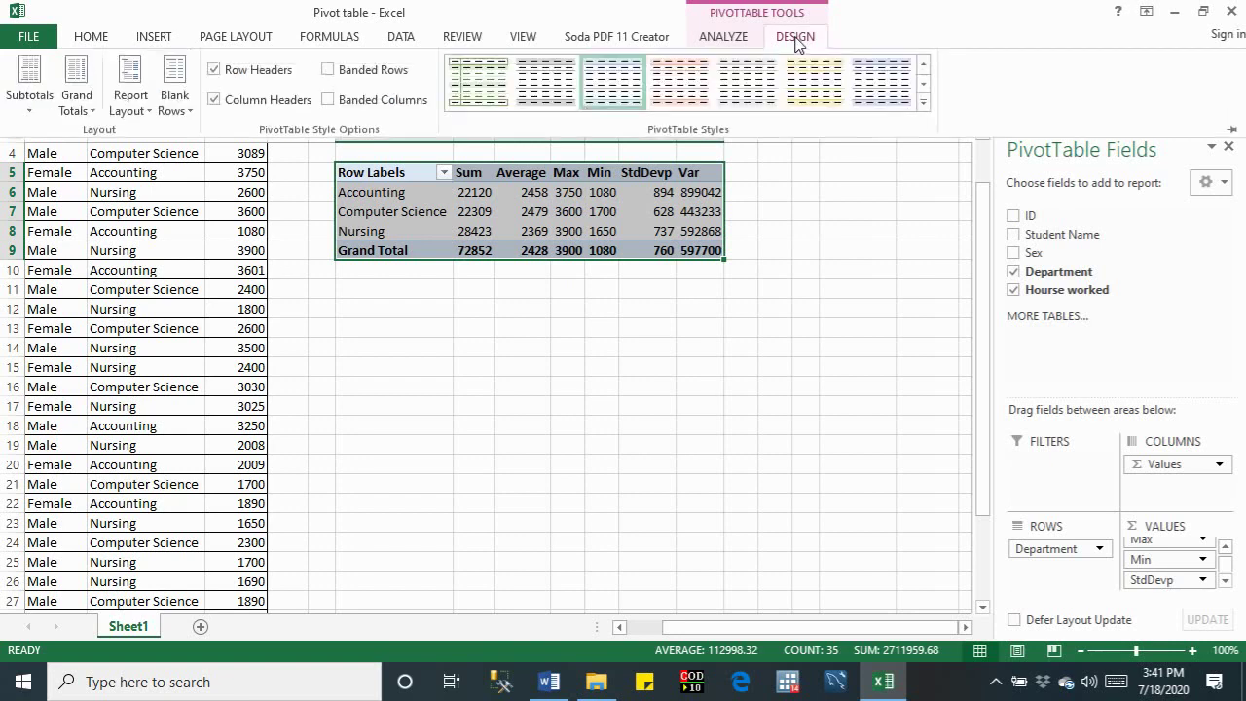
left_click(923, 102)
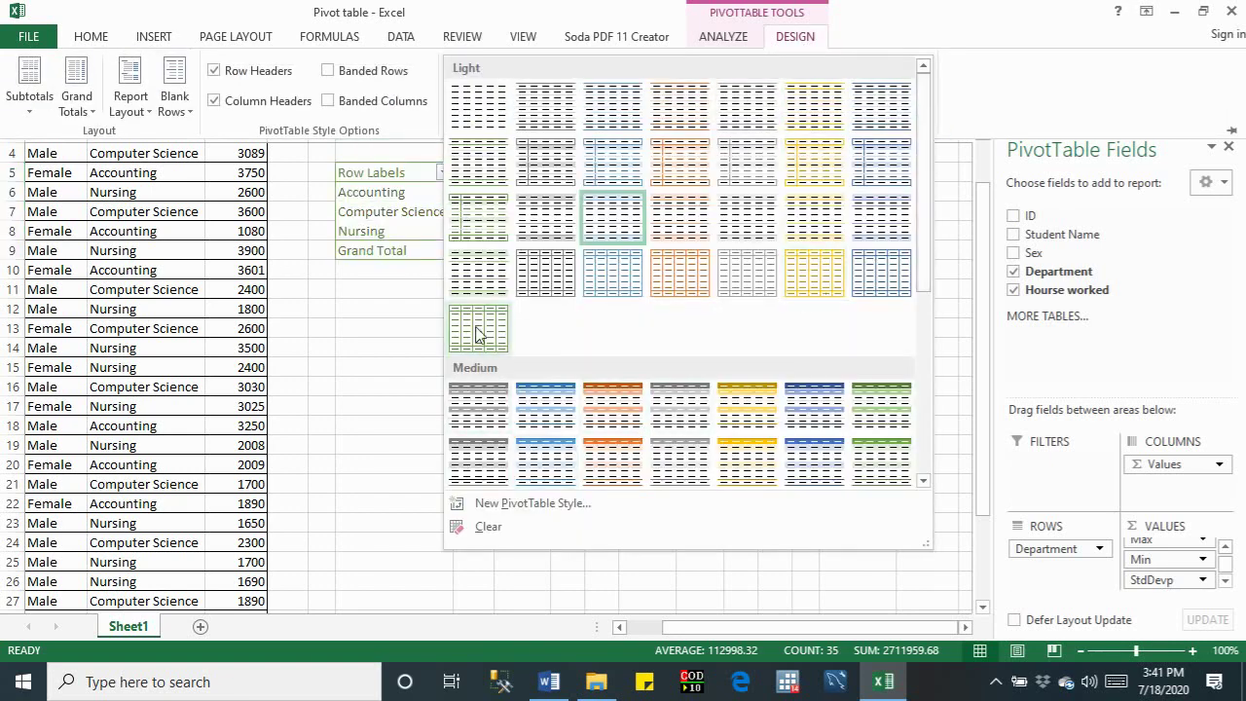
left_click(503, 465)
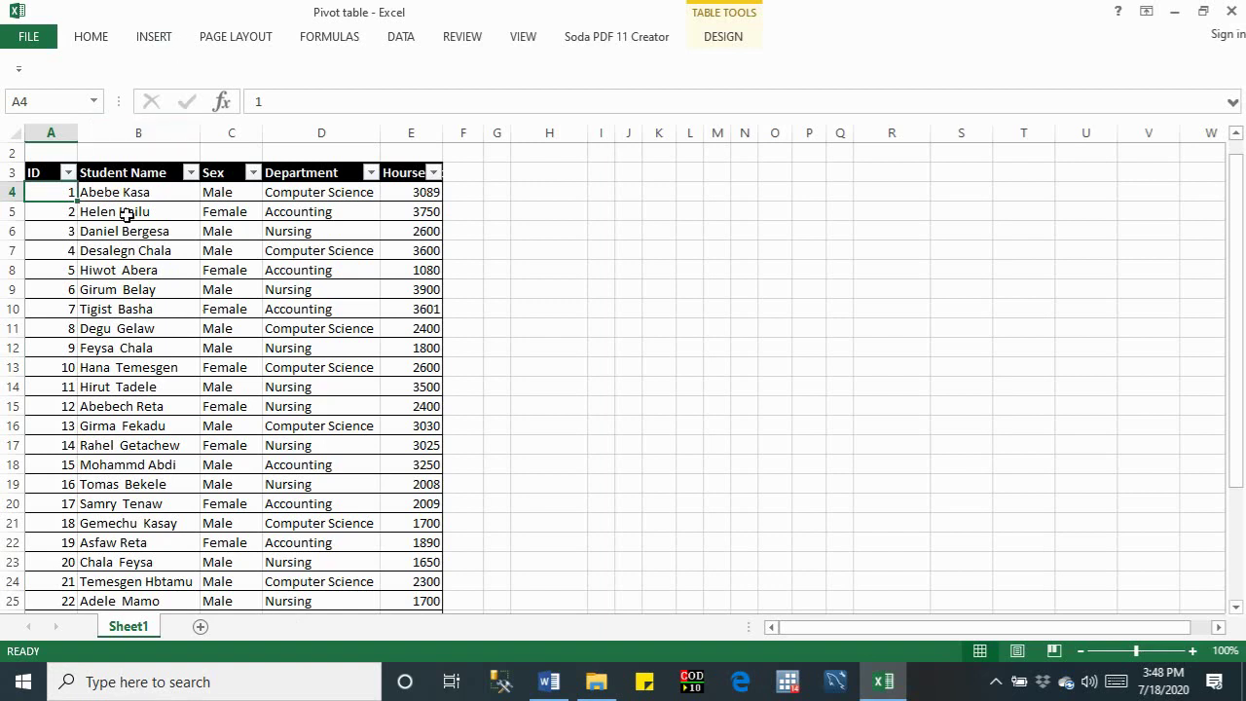
Step: Create a new pivot table from the student table on the existing sheet at cell H5
left_click(153, 37)
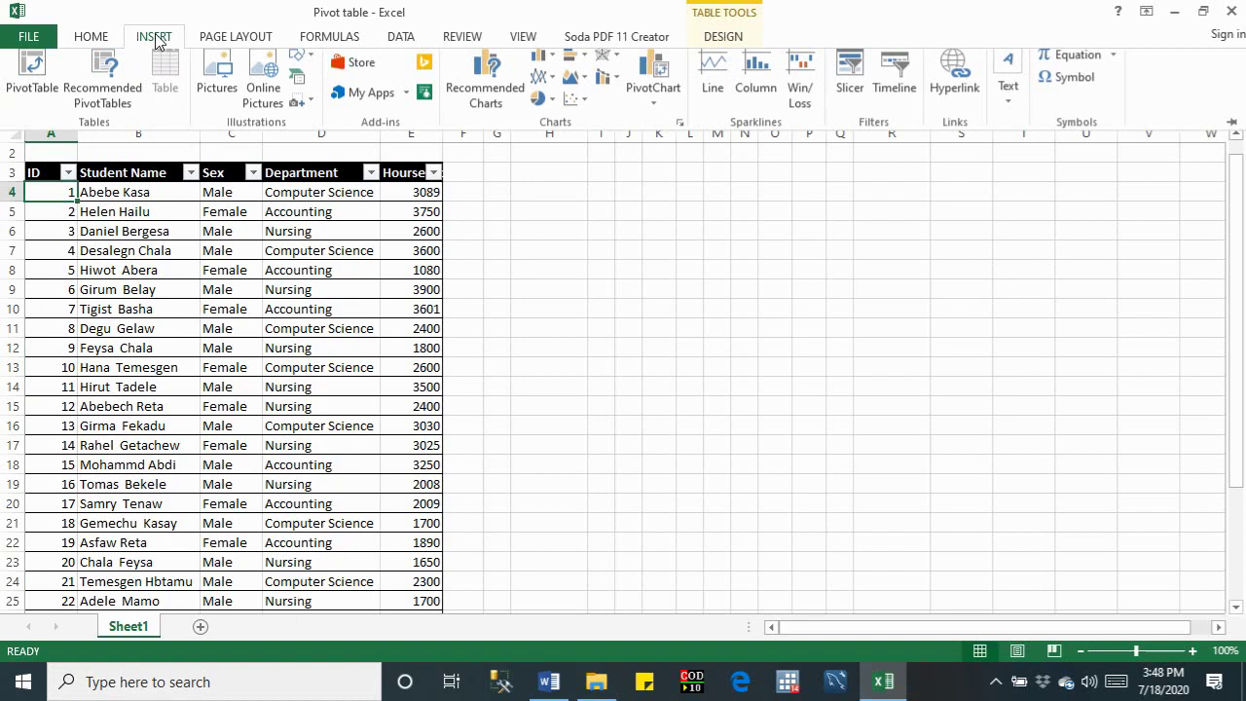
left_click(37, 86)
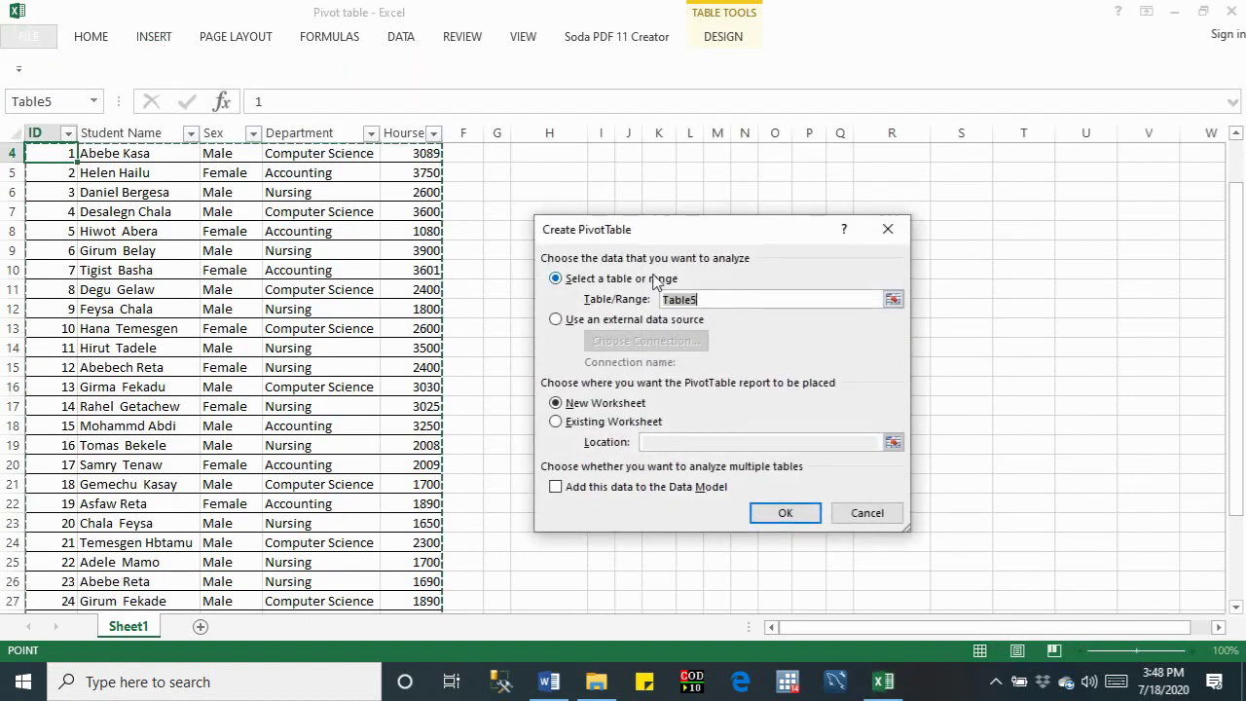
left_click_drag(662, 237, 784, 222)
left_click(697, 409)
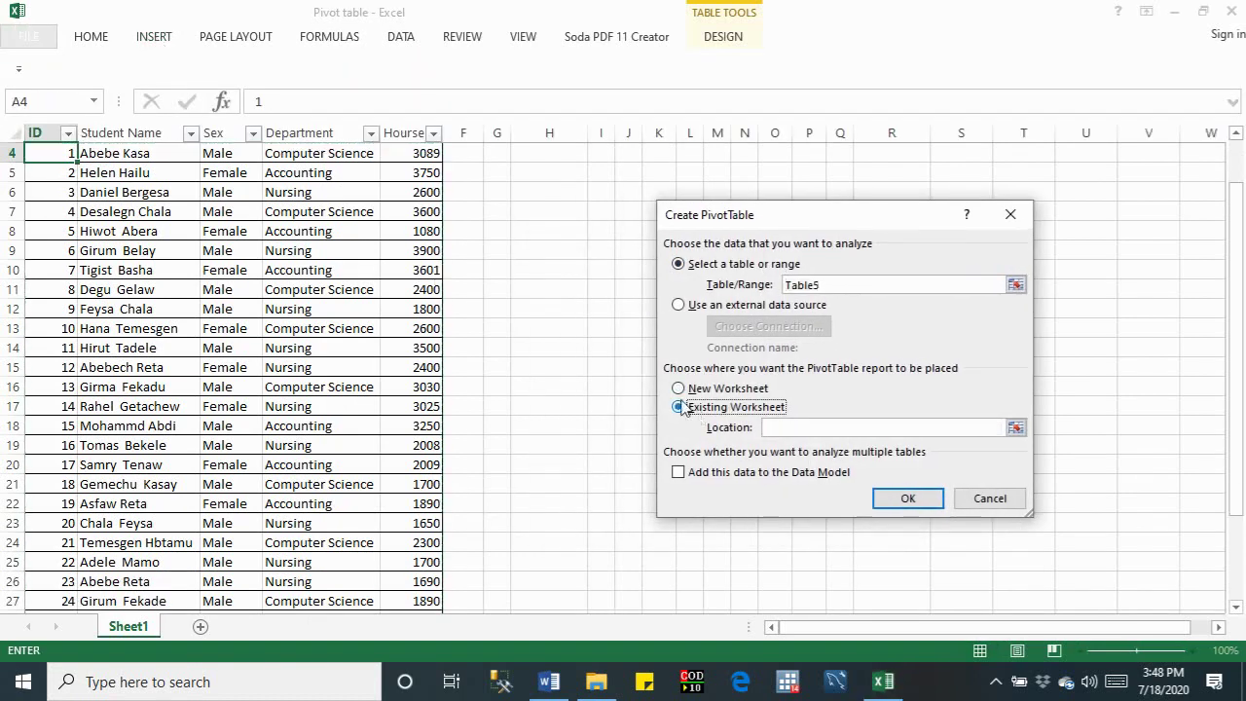
left_click(537, 176)
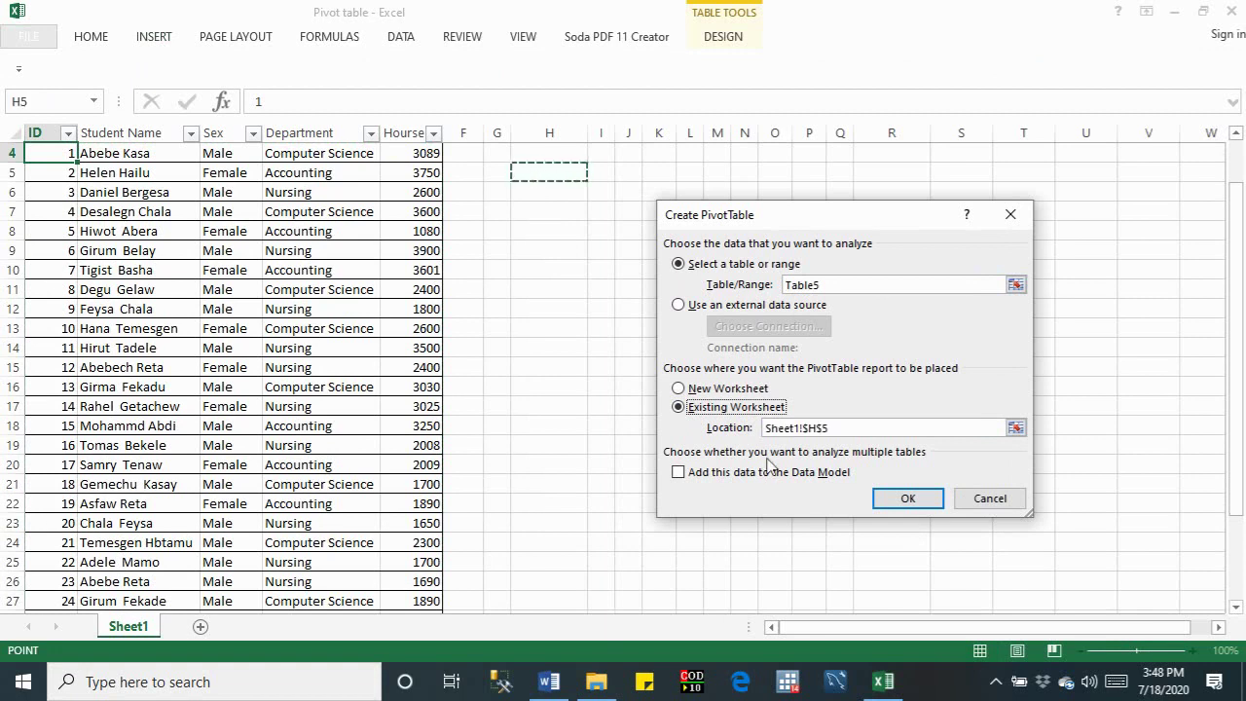
left_click(903, 497)
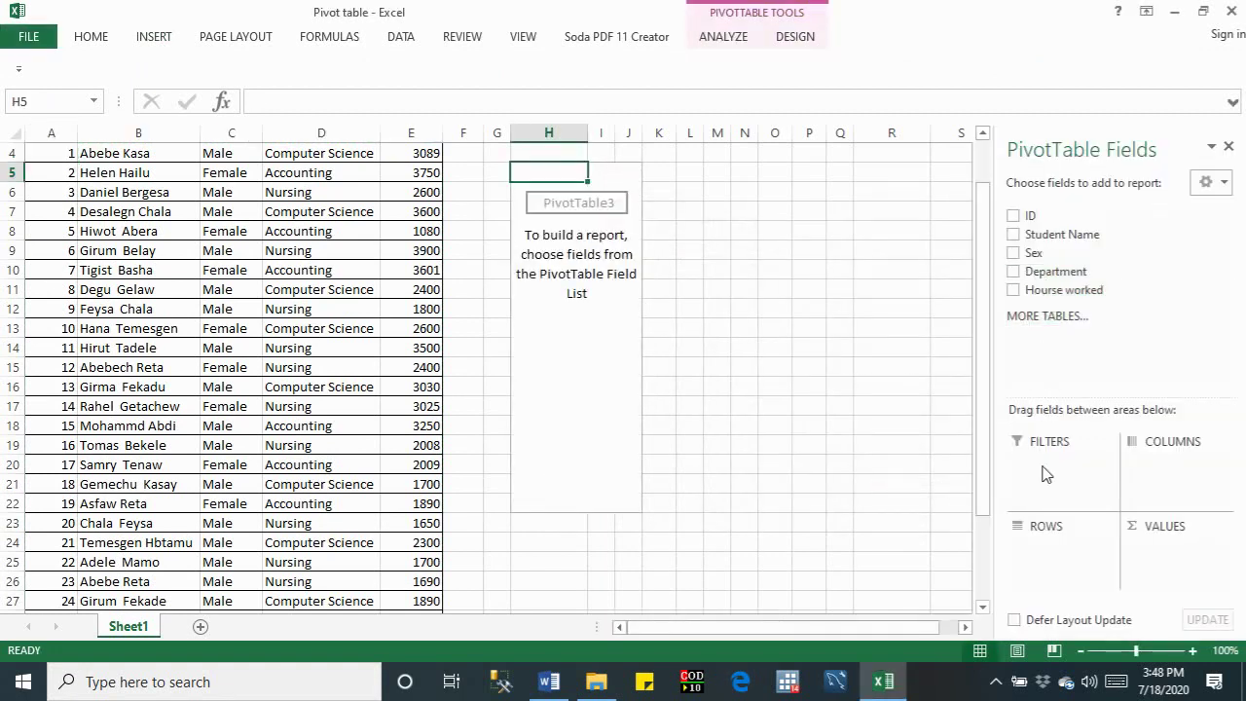
Step: Put Hourse worked in Rows and remove its summed values field from the pivot
left_click(1015, 290)
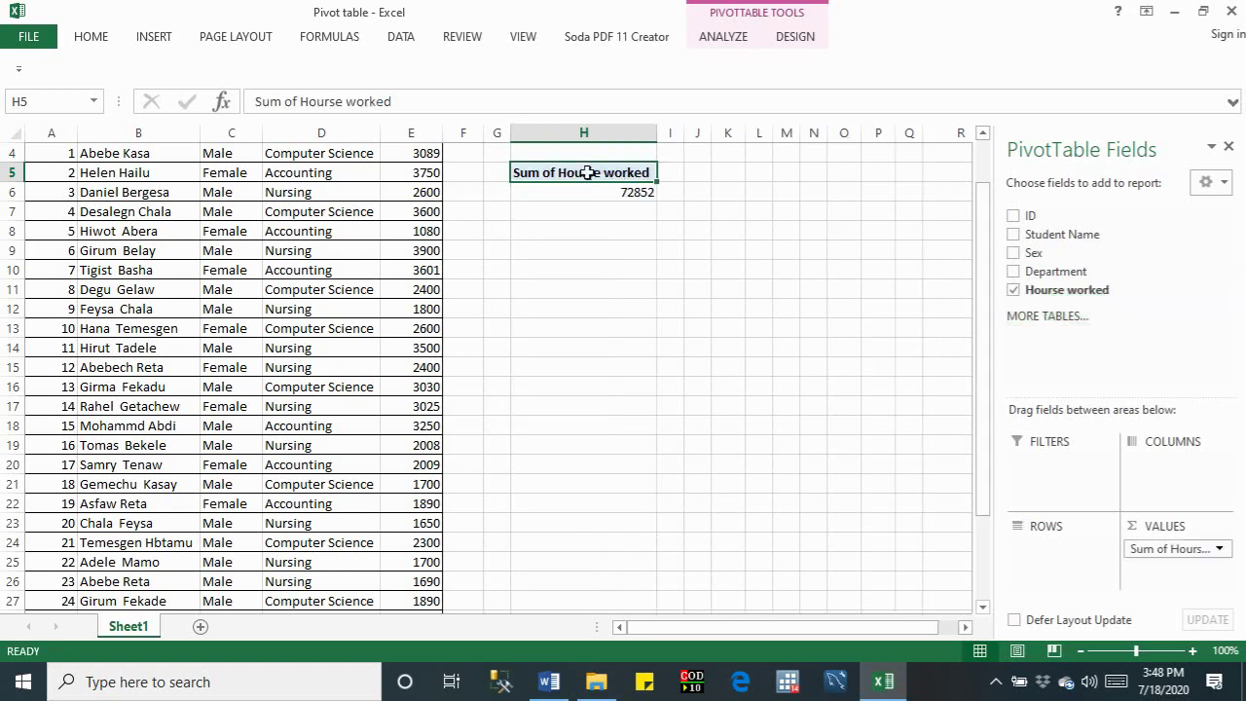
right_click(586, 173)
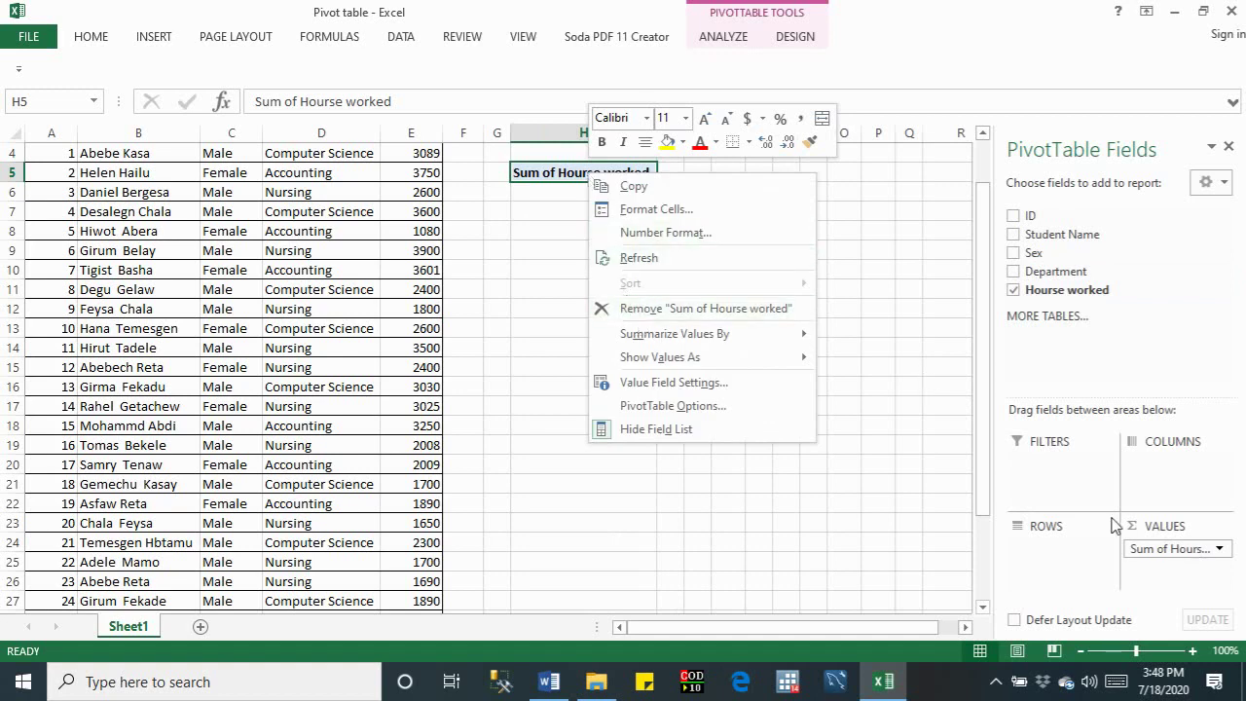
left_click_drag(1036, 292, 1049, 555)
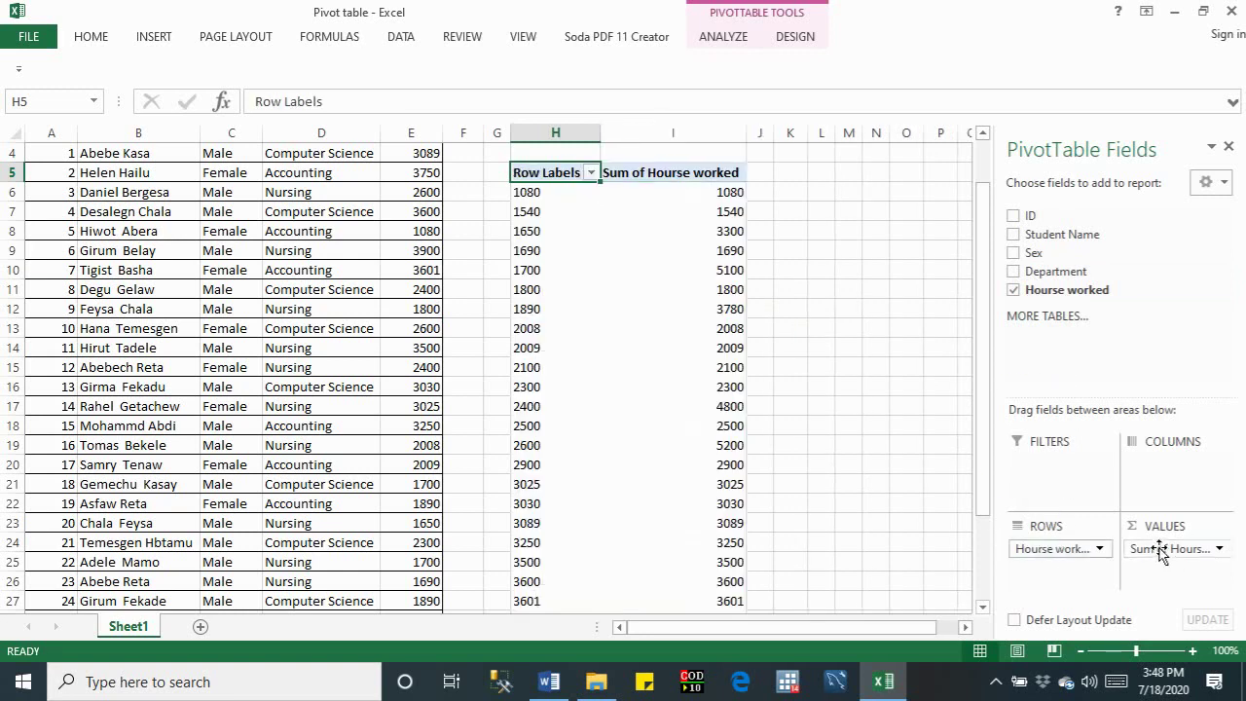
left_click(1160, 550)
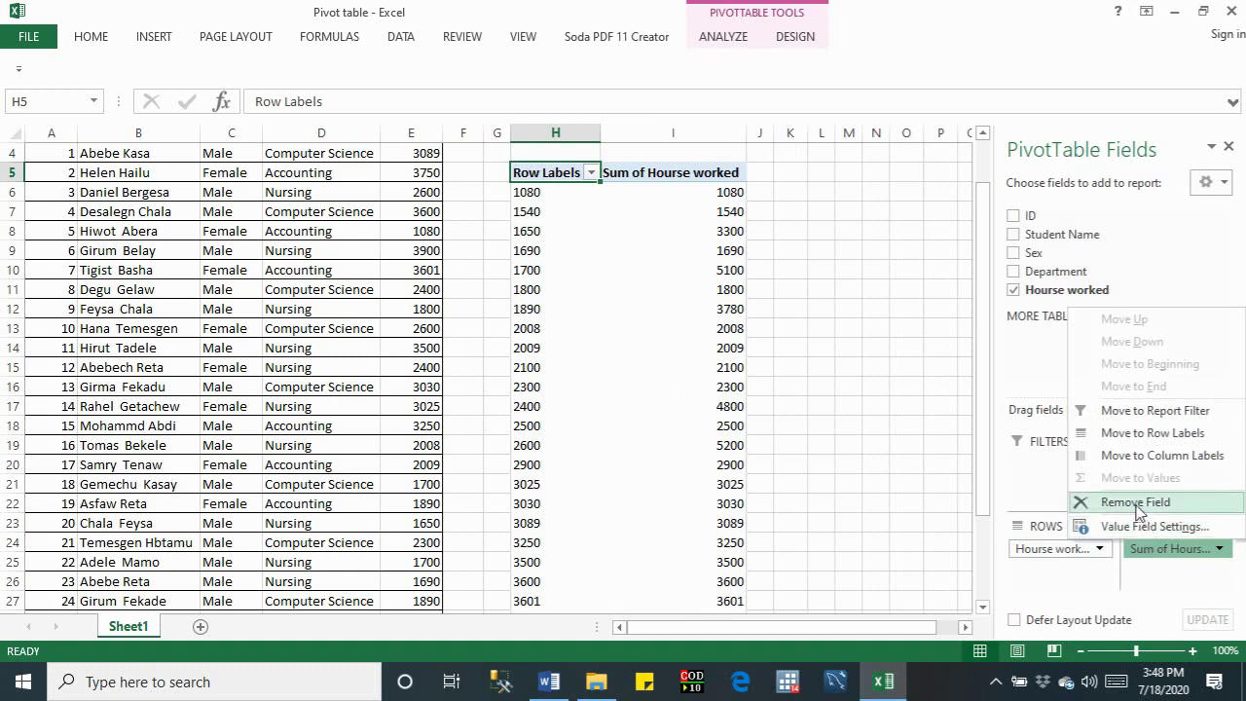
left_click(1137, 504)
left_click(545, 194)
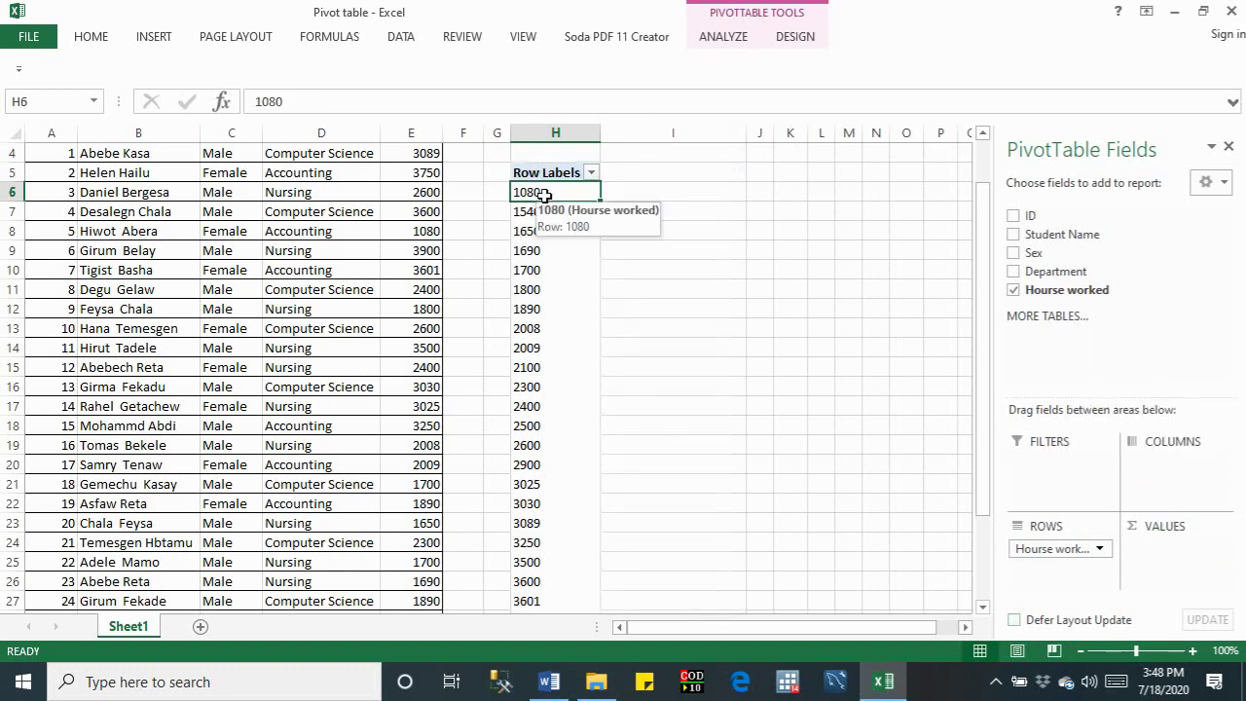
Step: Group the Hourse worked row labels by 500, keeping the automatic start and end values
right_click(545, 193)
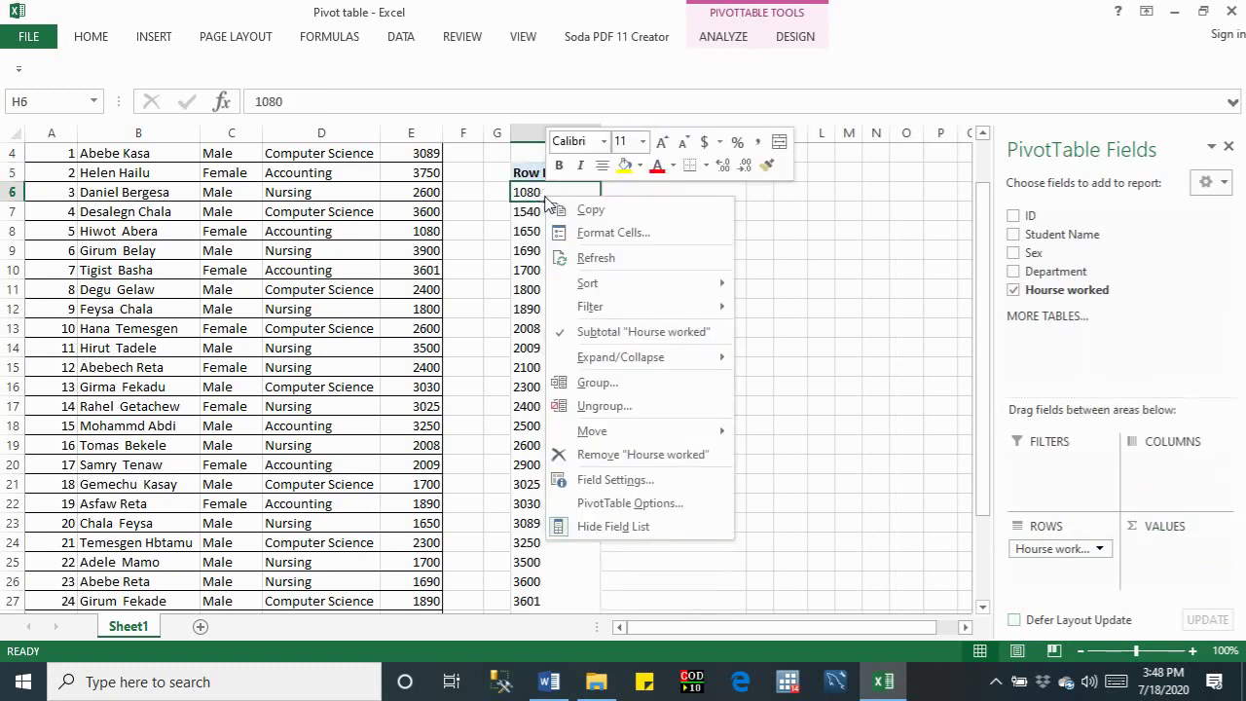
left_click(596, 382)
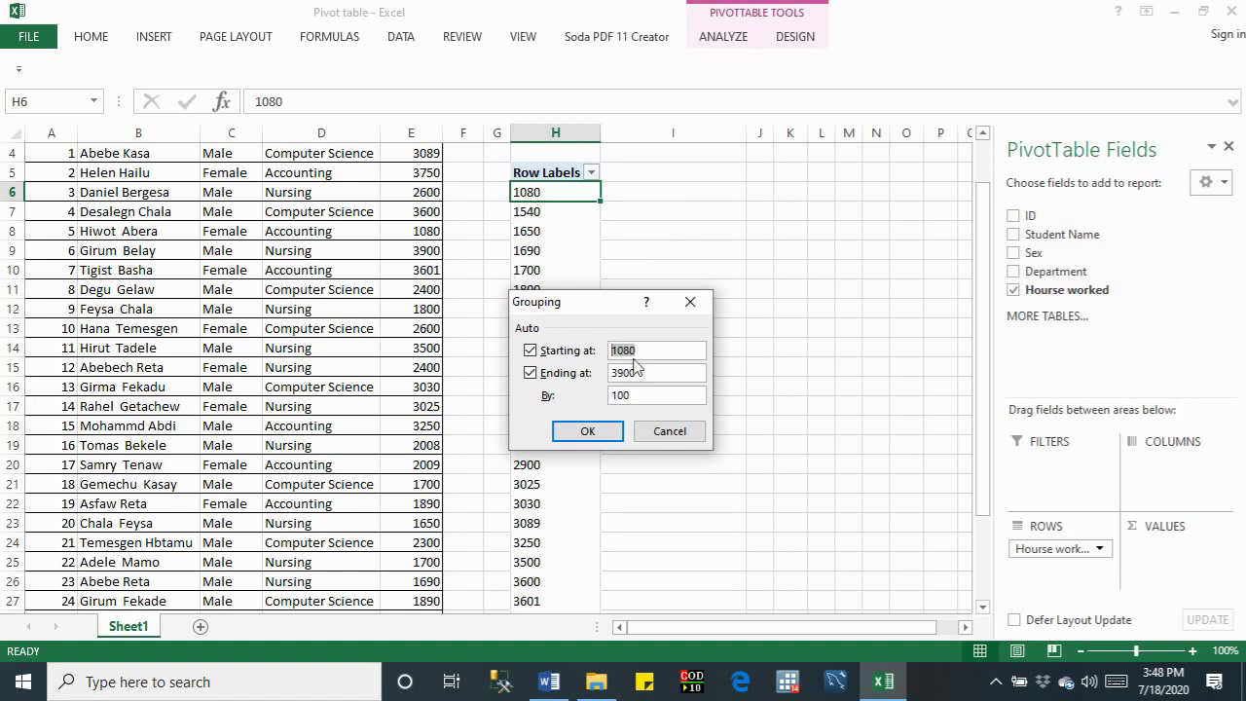
double_click(646, 370)
double_click(642, 351)
type("1000")
double_click(646, 375)
type("4000")
double_click(643, 395)
type("500")
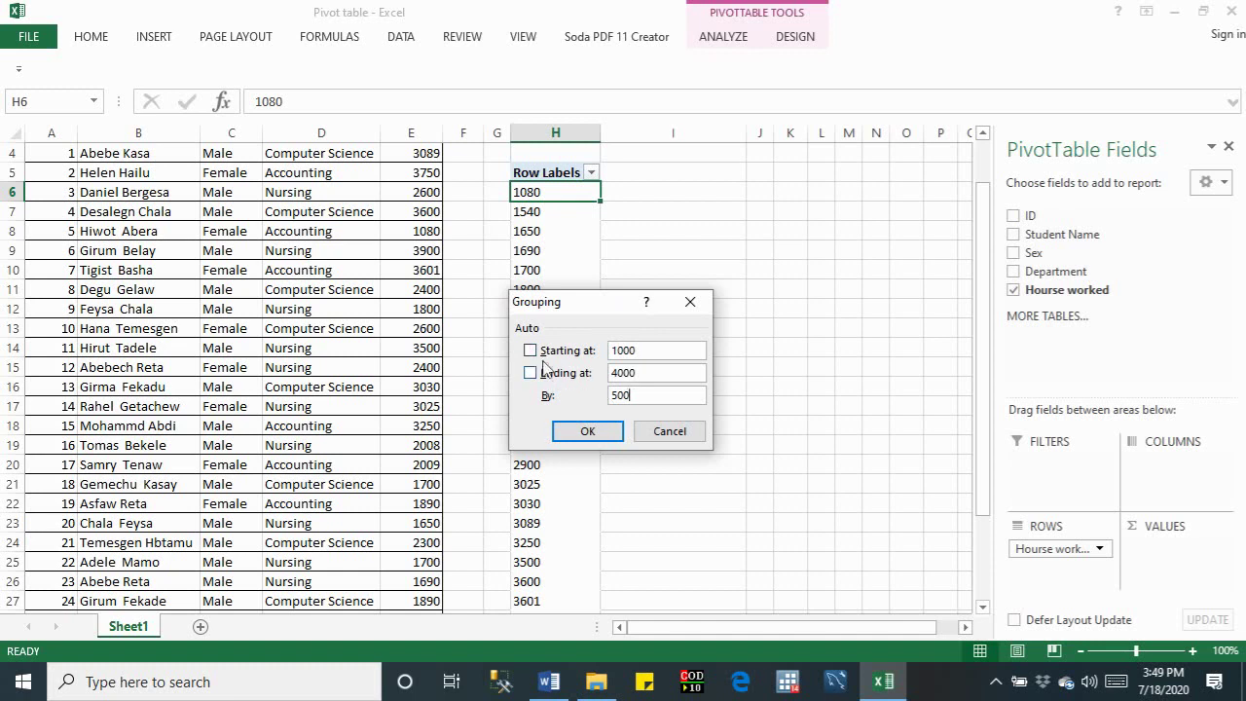
left_click(530, 351)
left_click(531, 373)
left_click(594, 435)
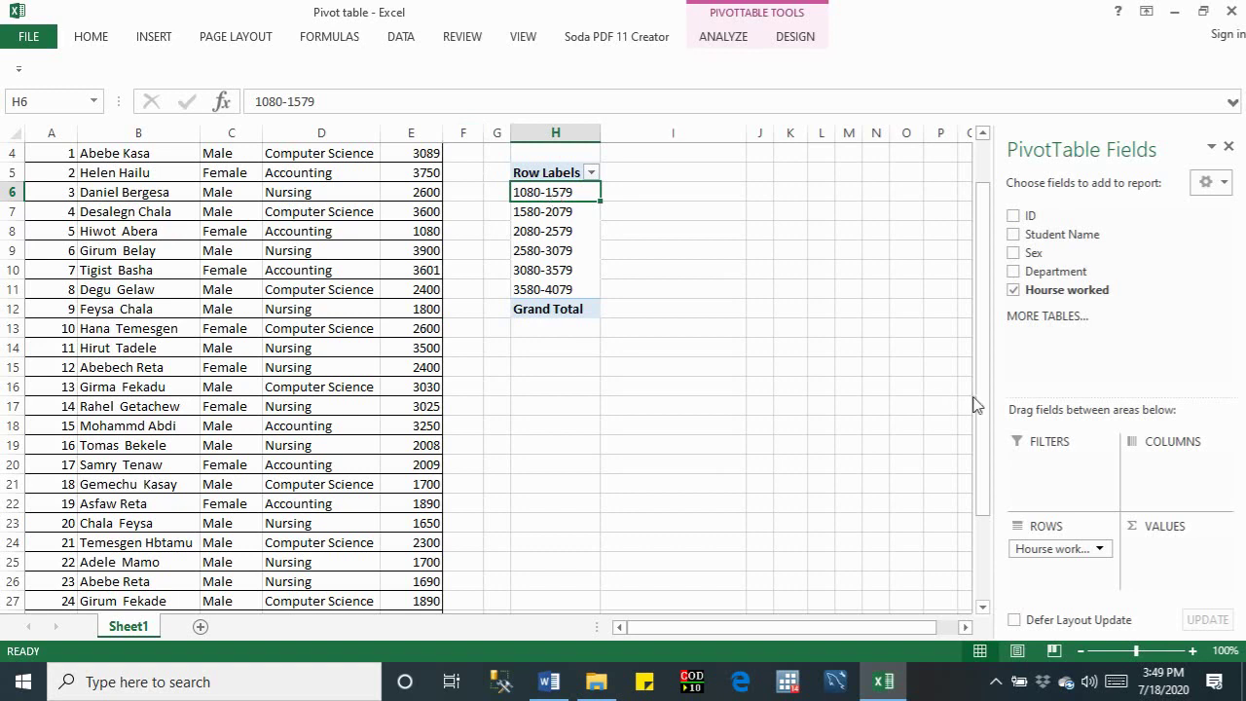
Step: Add Hourse worked to Values as a count and check the per-range counts 2, 11, 5, 5, 3, 4
left_click_drag(1070, 296, 1189, 551)
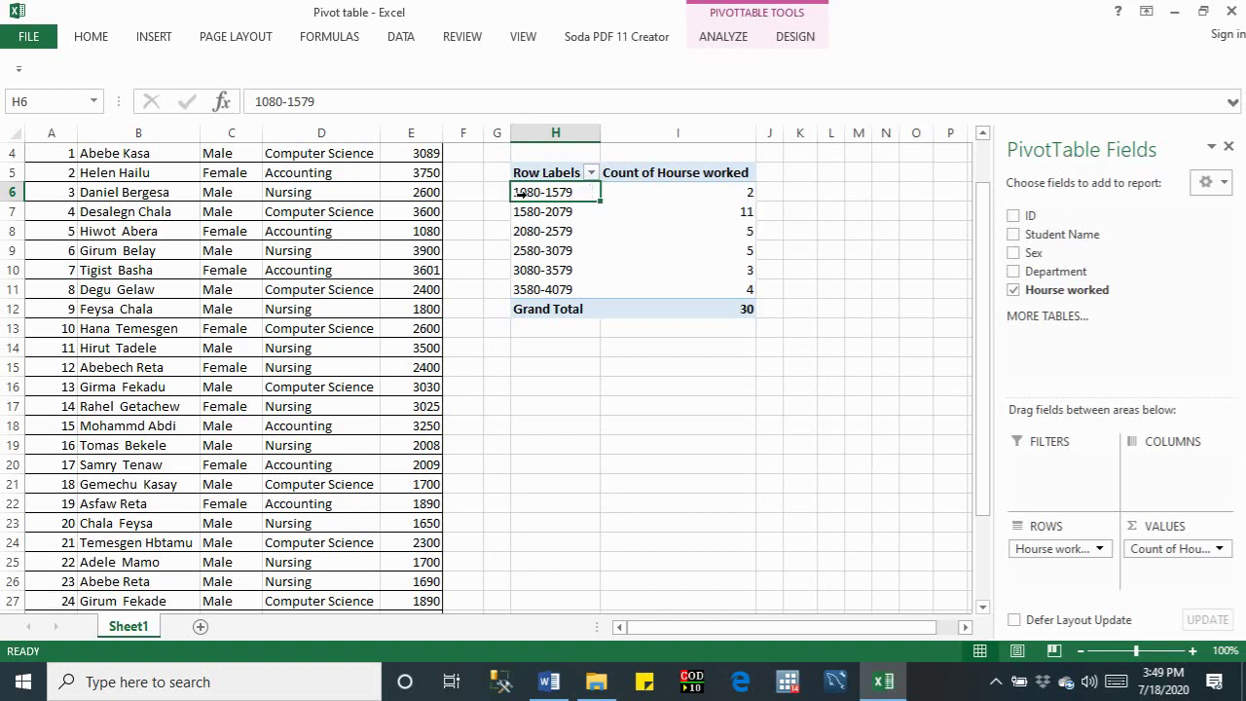
left_click(748, 194)
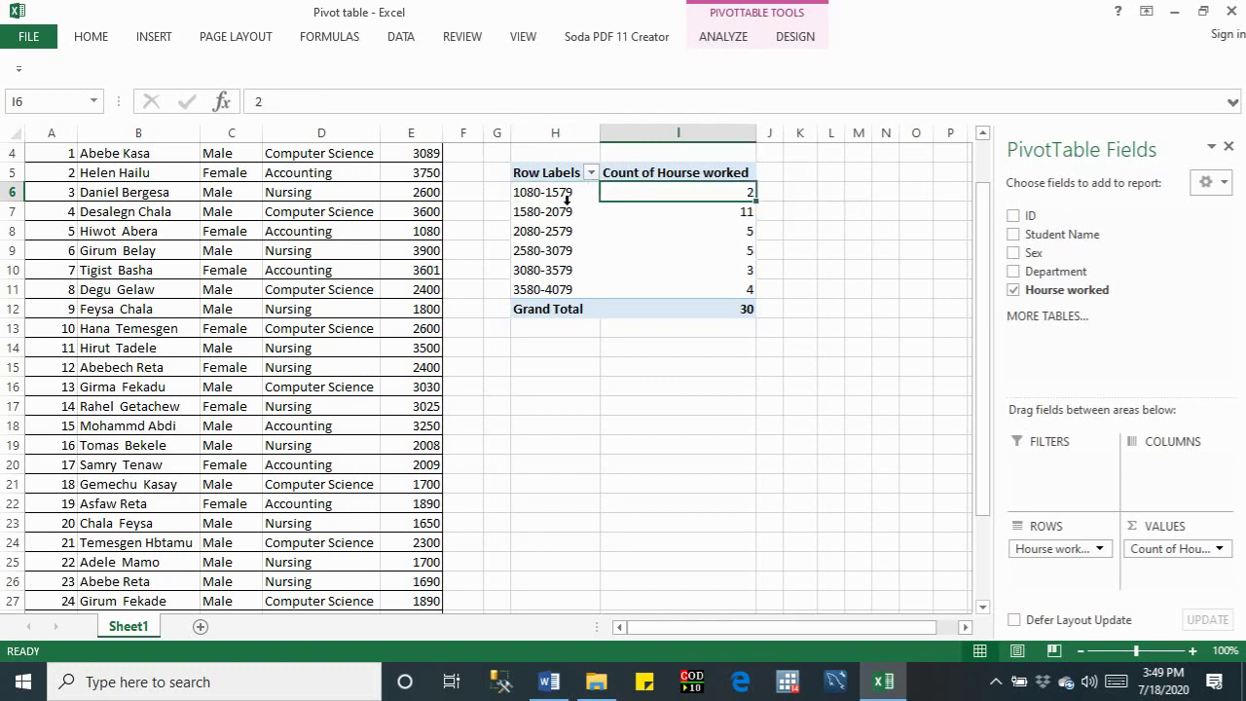
left_click(520, 219)
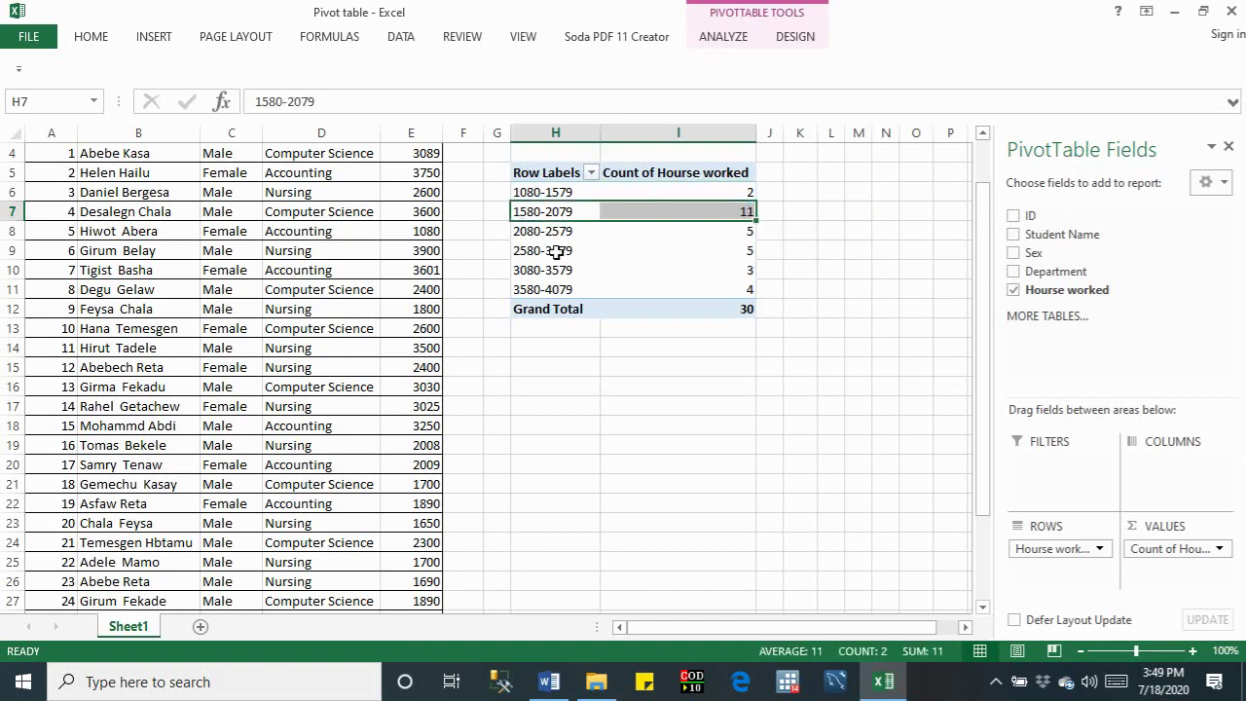
left_click_drag(550, 233, 716, 234)
left_click(557, 255)
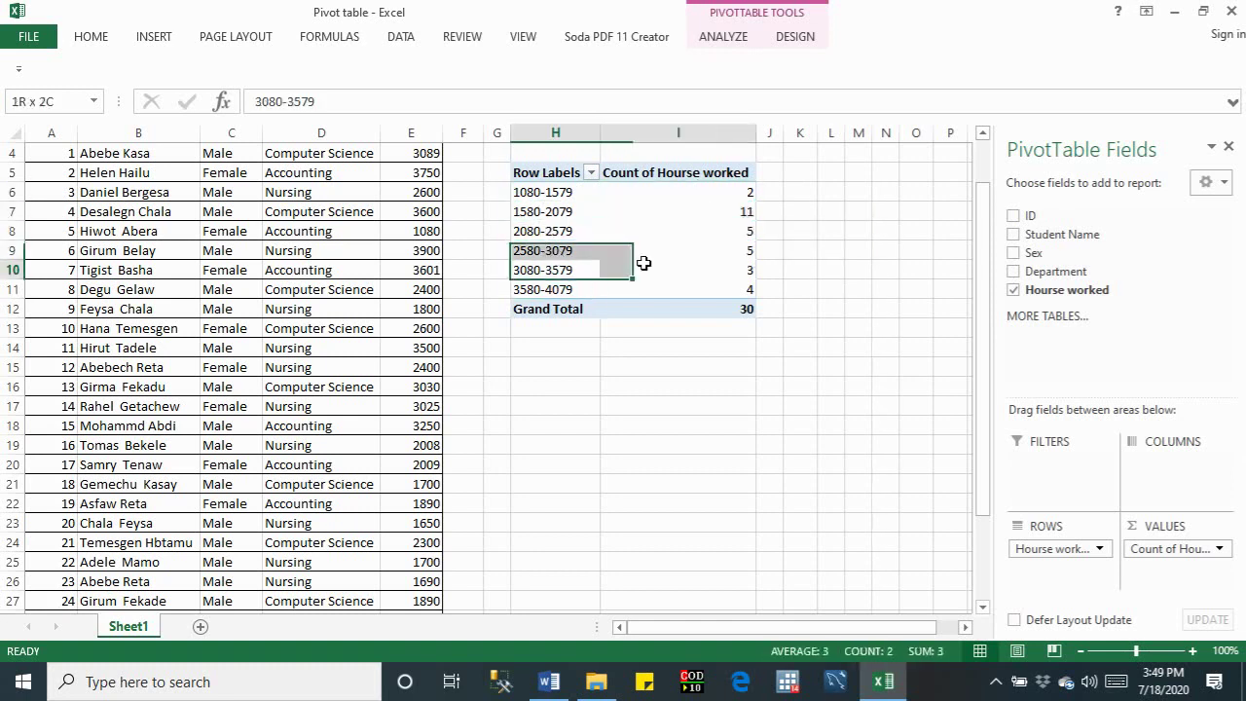
left_click(652, 270)
mouse_move(681, 309)
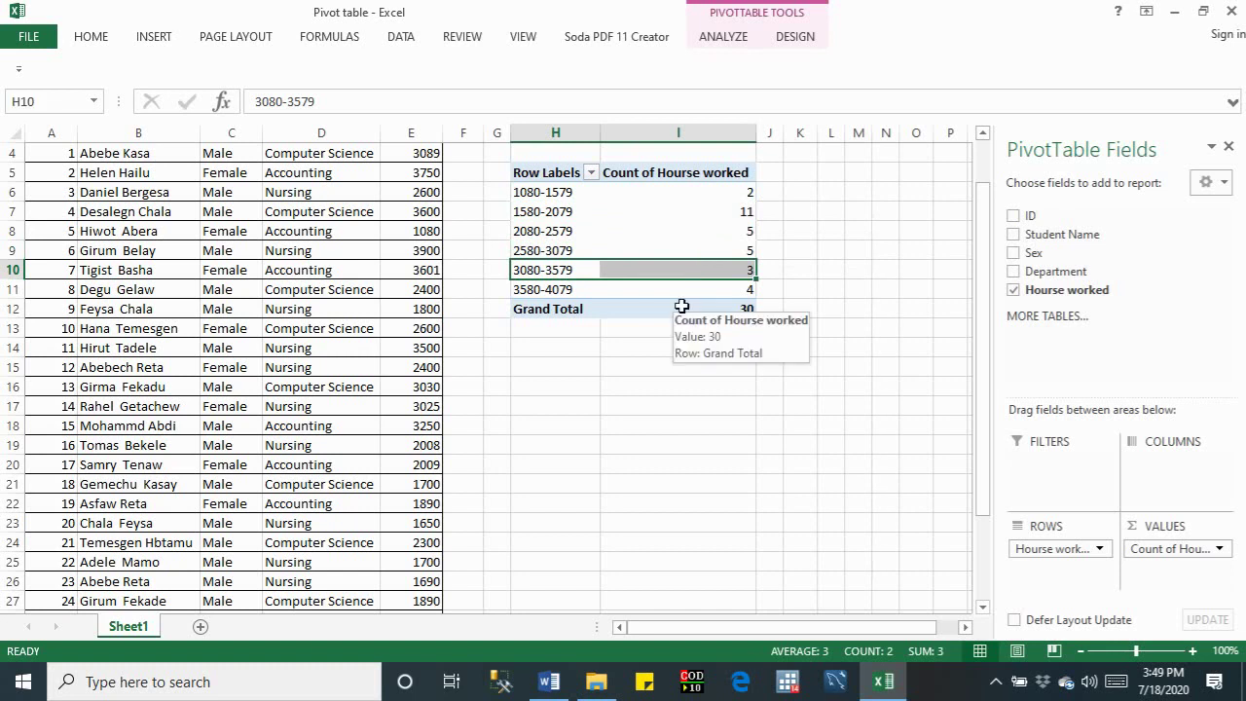
left_click(526, 191)
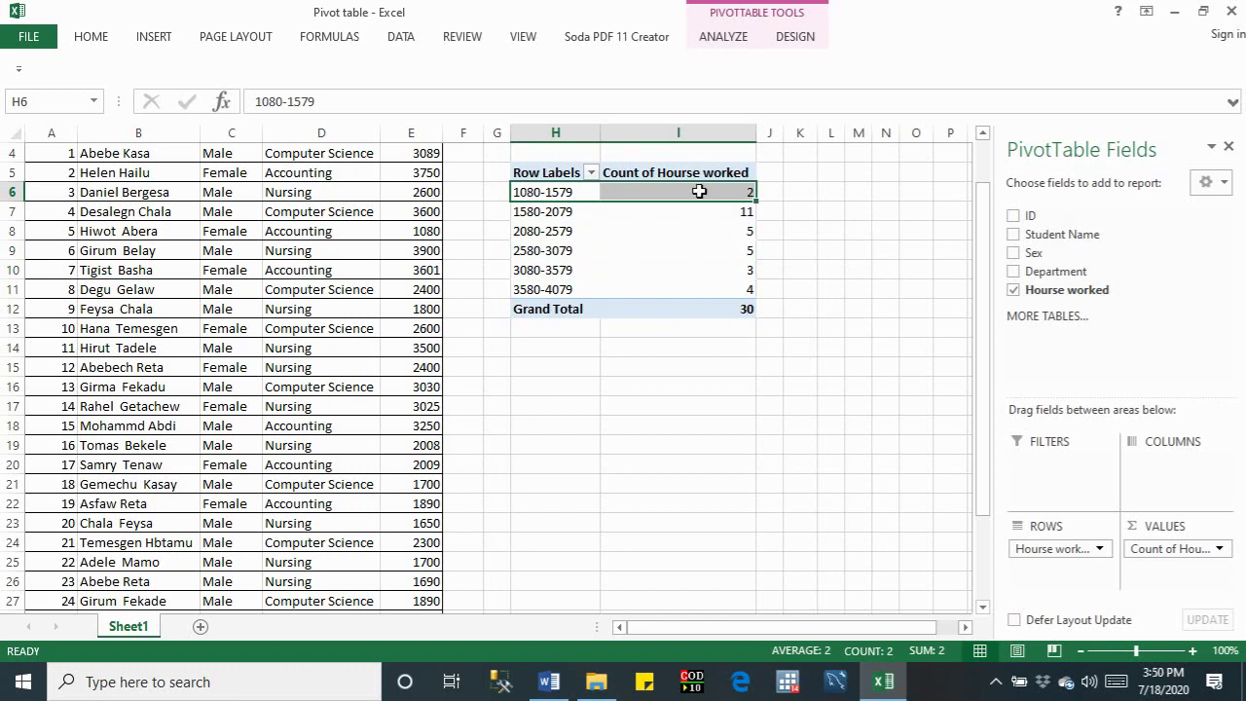
left_click(983, 134)
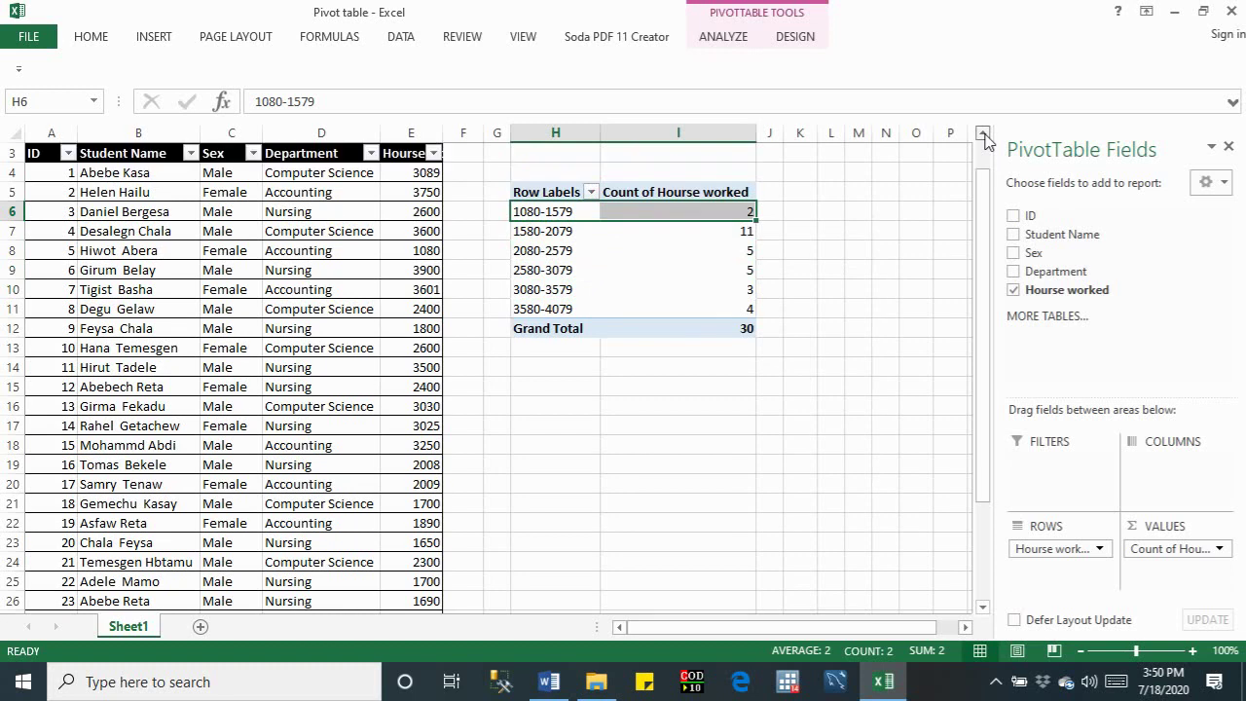
left_click(983, 134)
left_click(983, 134)
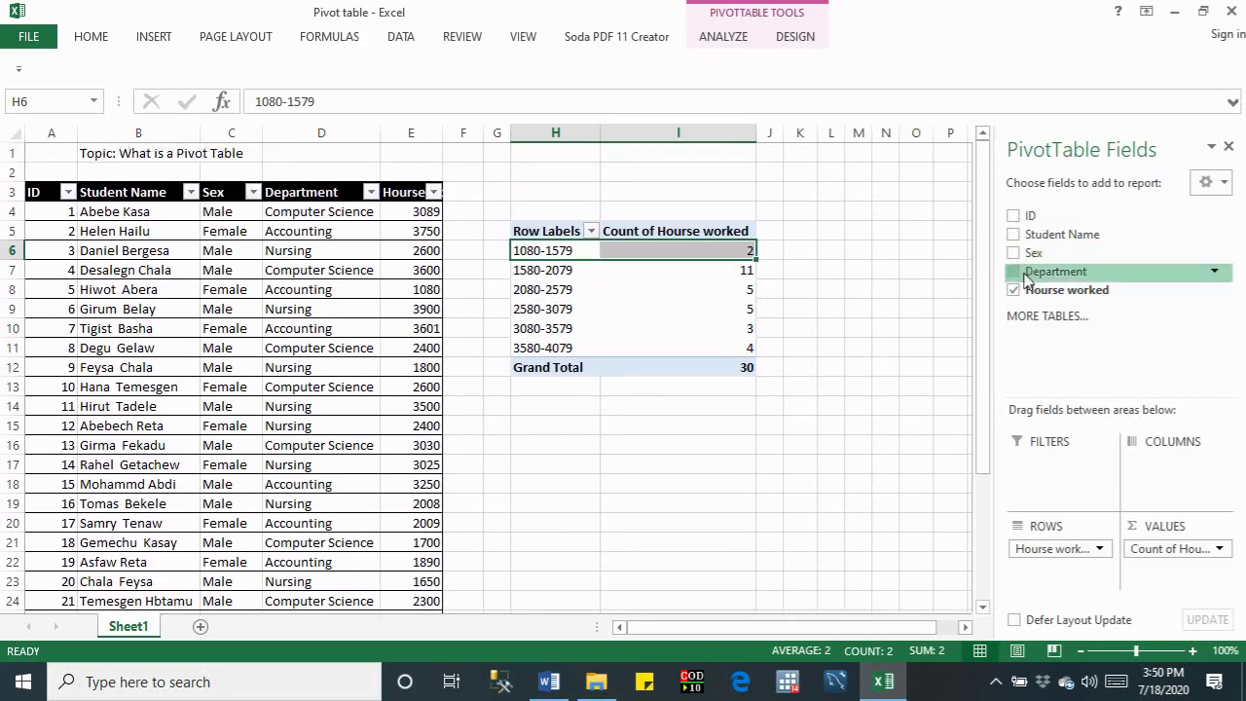
Step: Add Department as a pivot filter set to Accounting only
left_click_drag(1026, 279, 1042, 461)
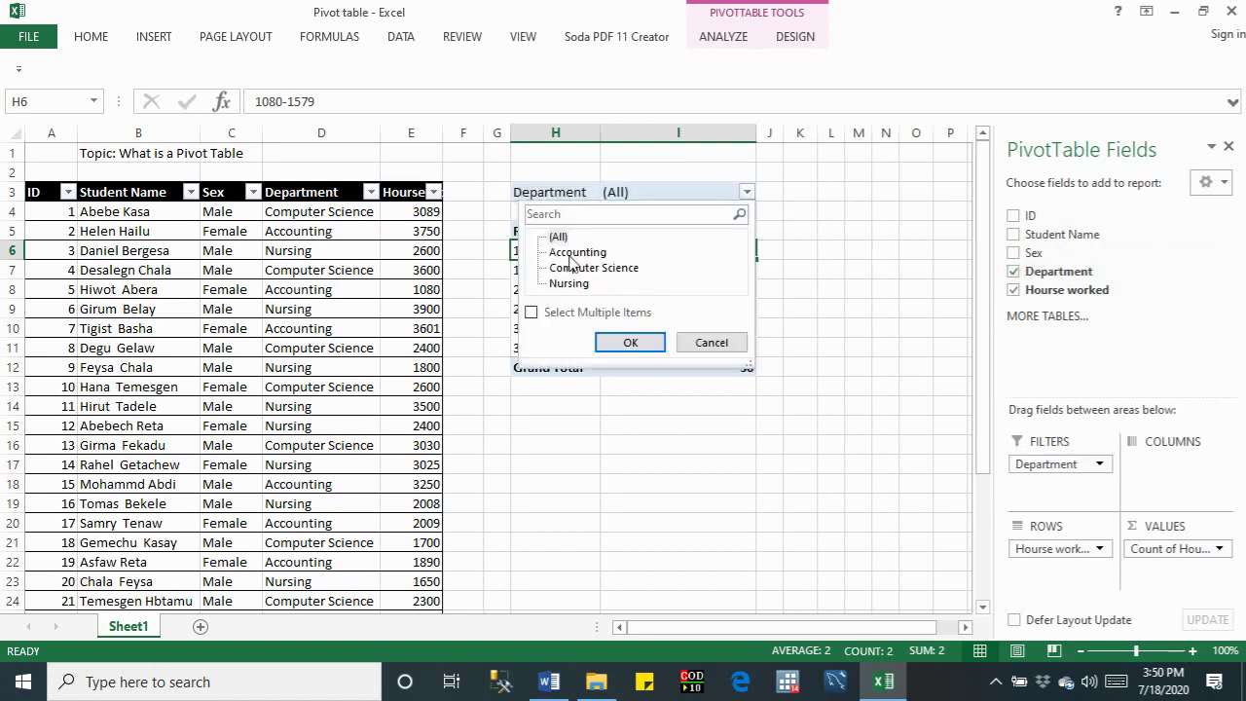
left_click(533, 312)
left_click(552, 236)
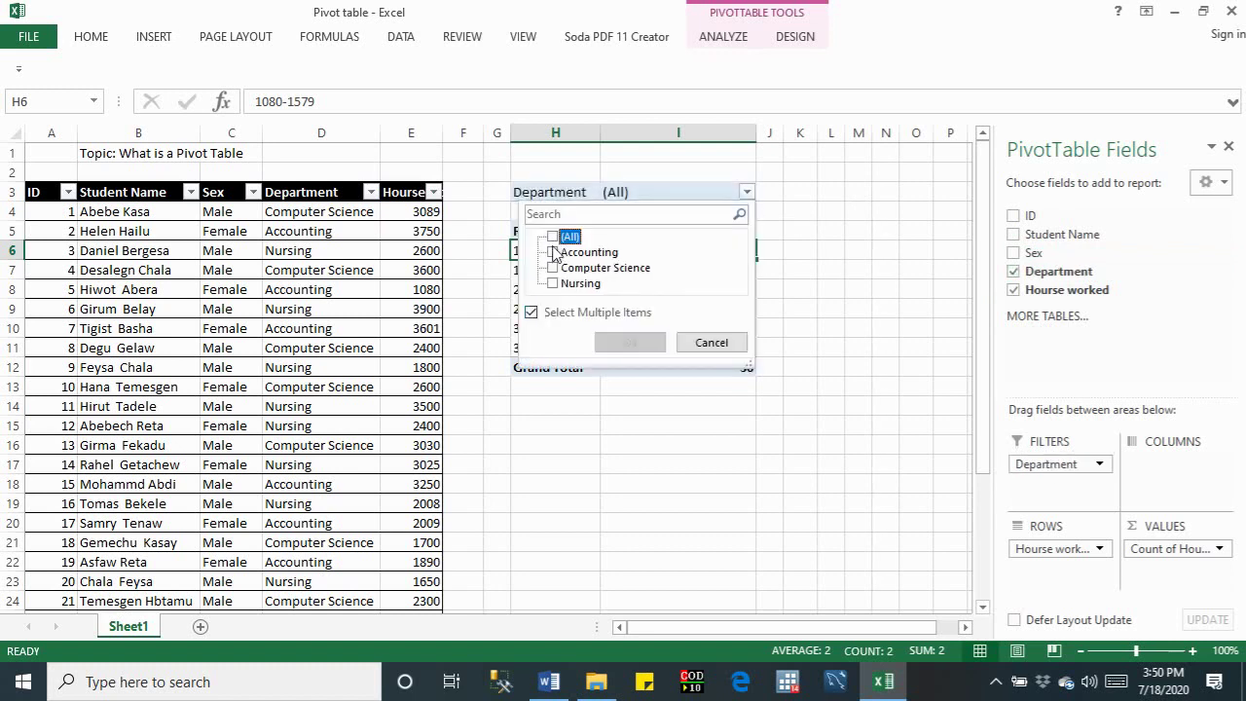
left_click(552, 252)
left_click(631, 343)
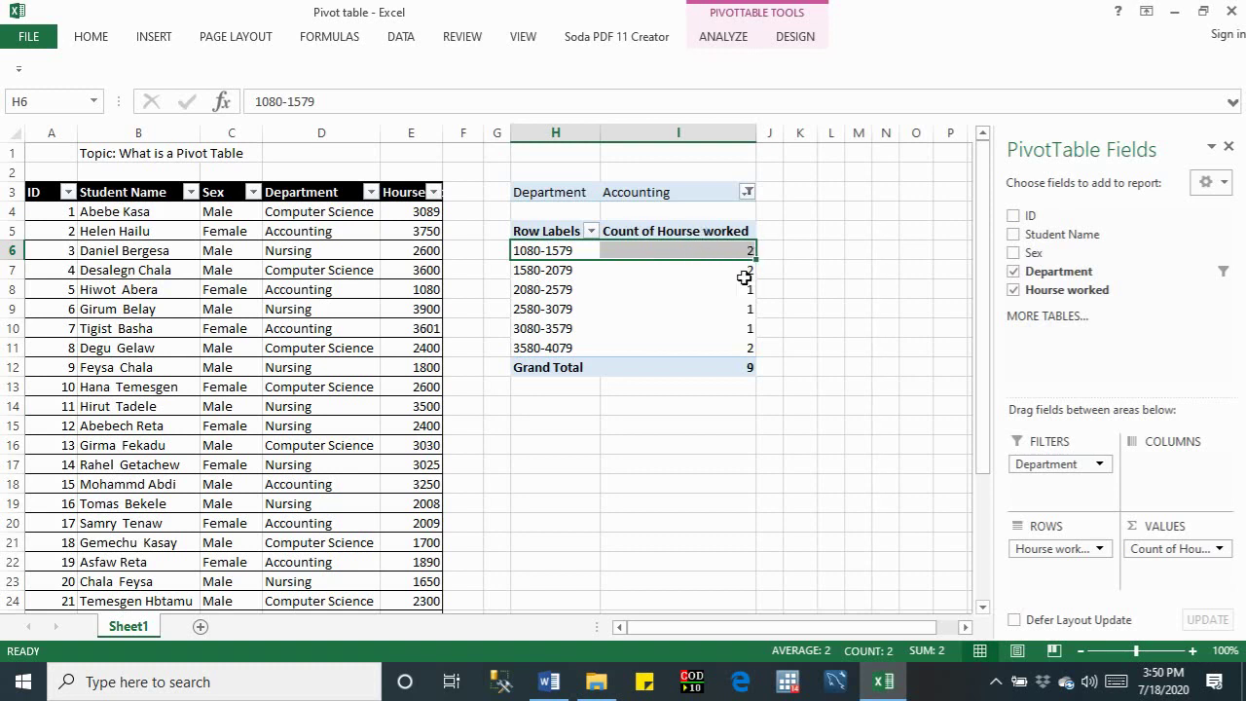
Step: Switch the Department filter from Accounting to Computer Science, giving a total of 9
left_click(746, 192)
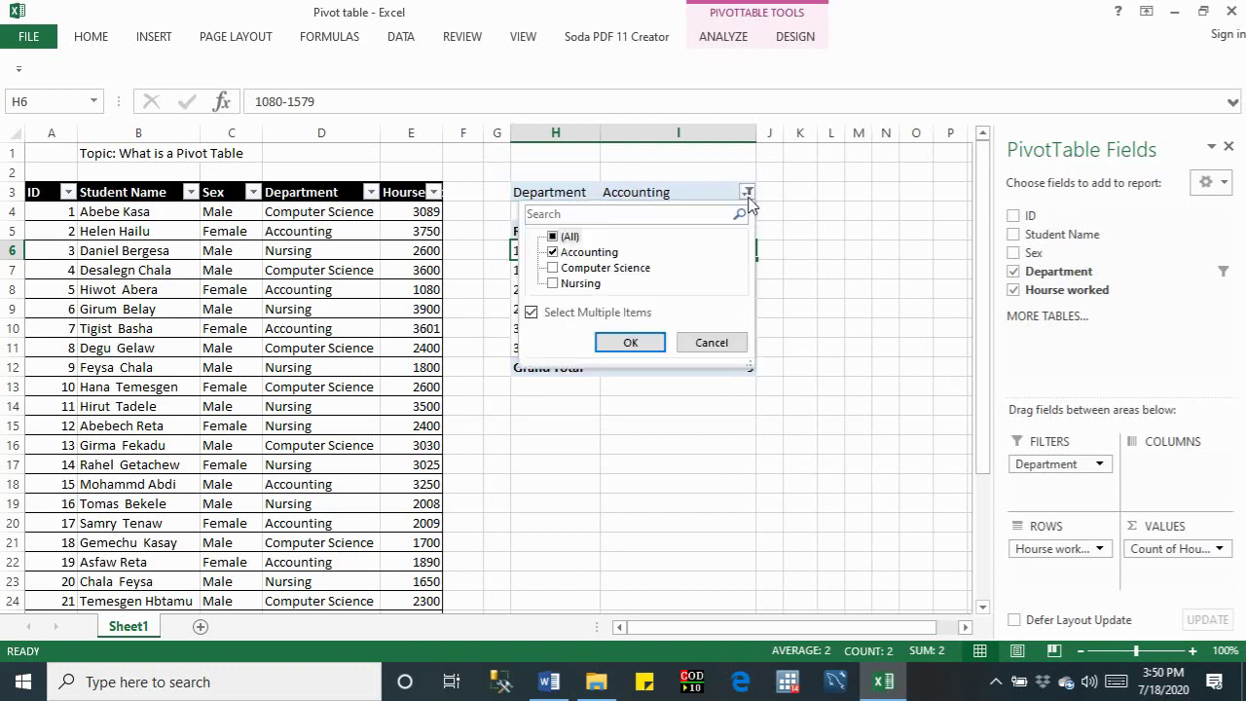
left_click(552, 253)
left_click(552, 268)
left_click(631, 342)
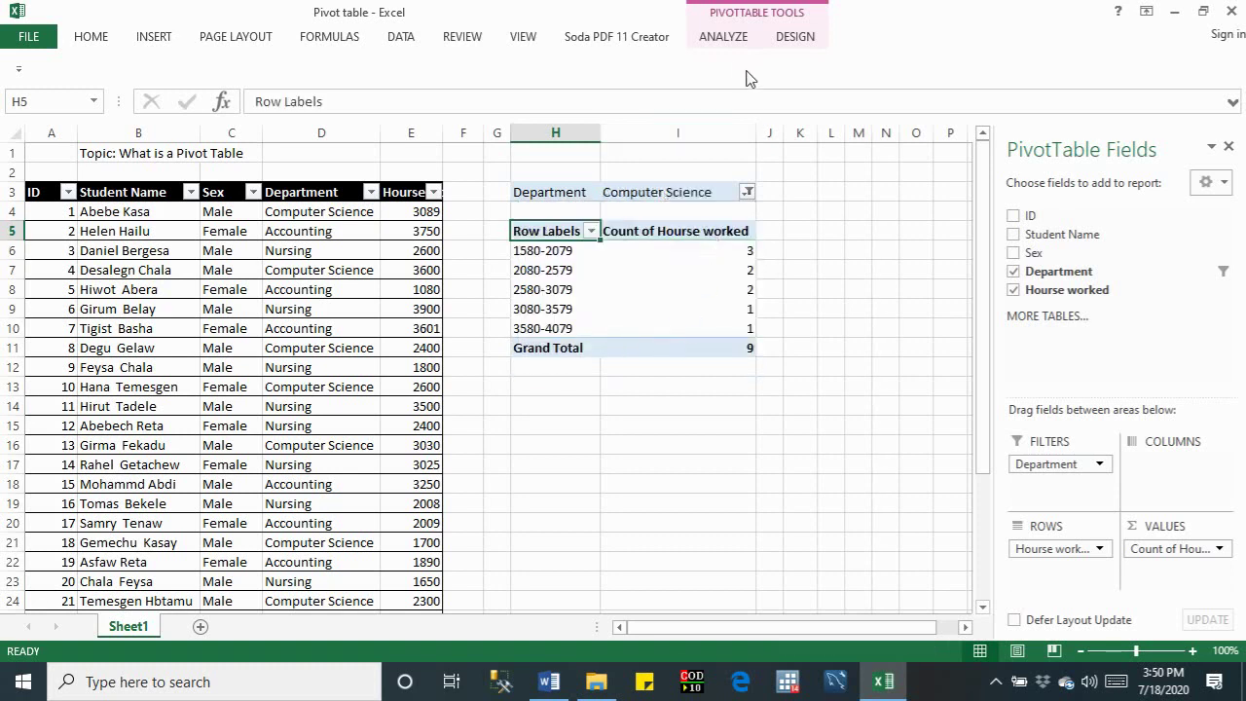
left_click(721, 39)
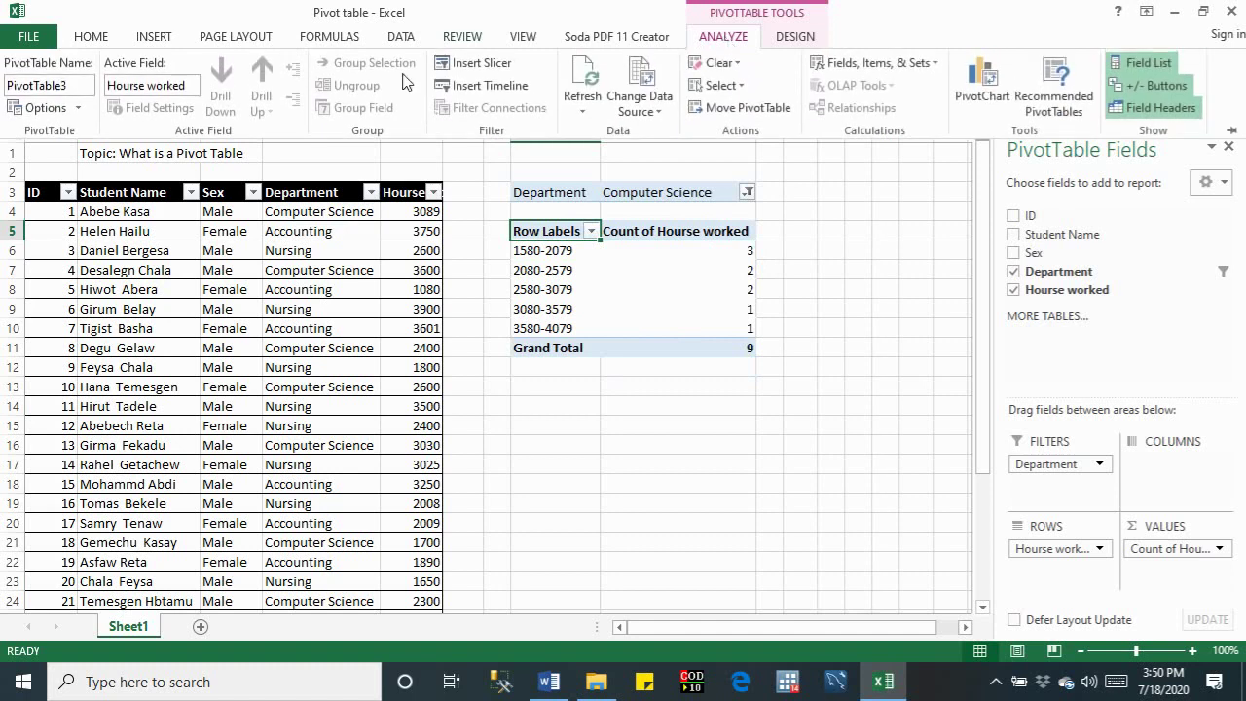
Step: Insert a Department slicer, then shorten, widen and place it just below Grand Total
left_click(471, 64)
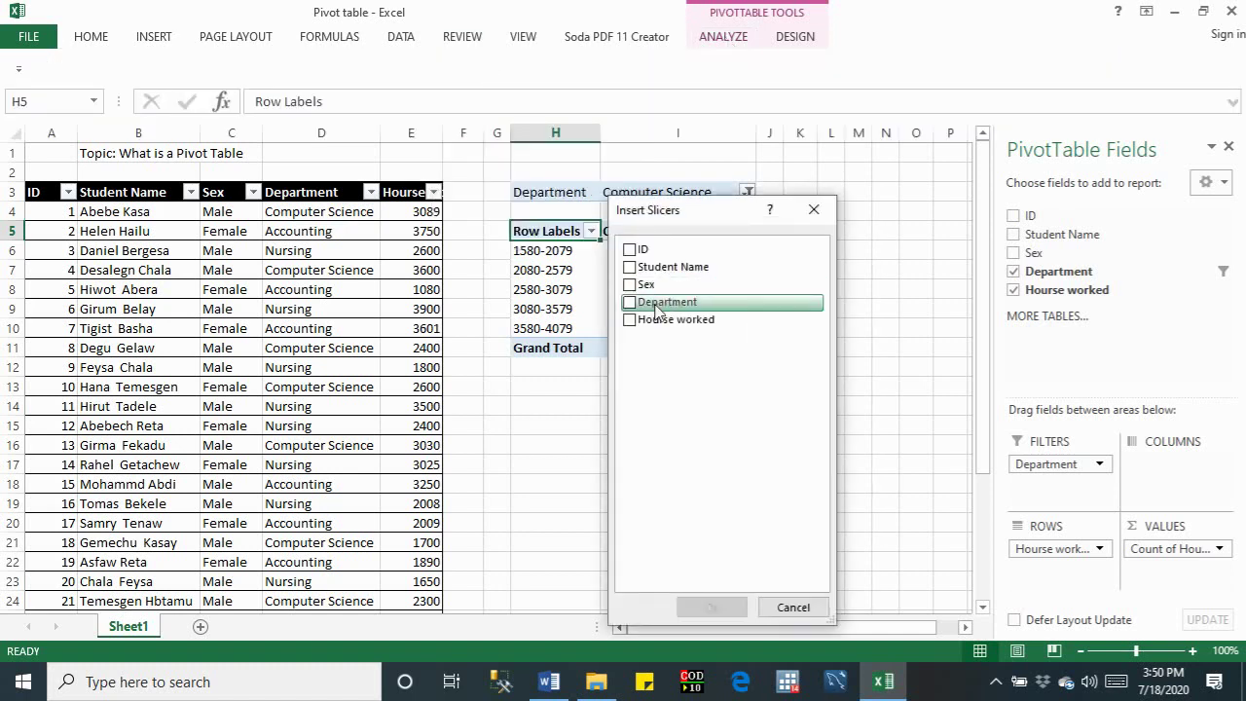
left_click(691, 302)
left_click(714, 606)
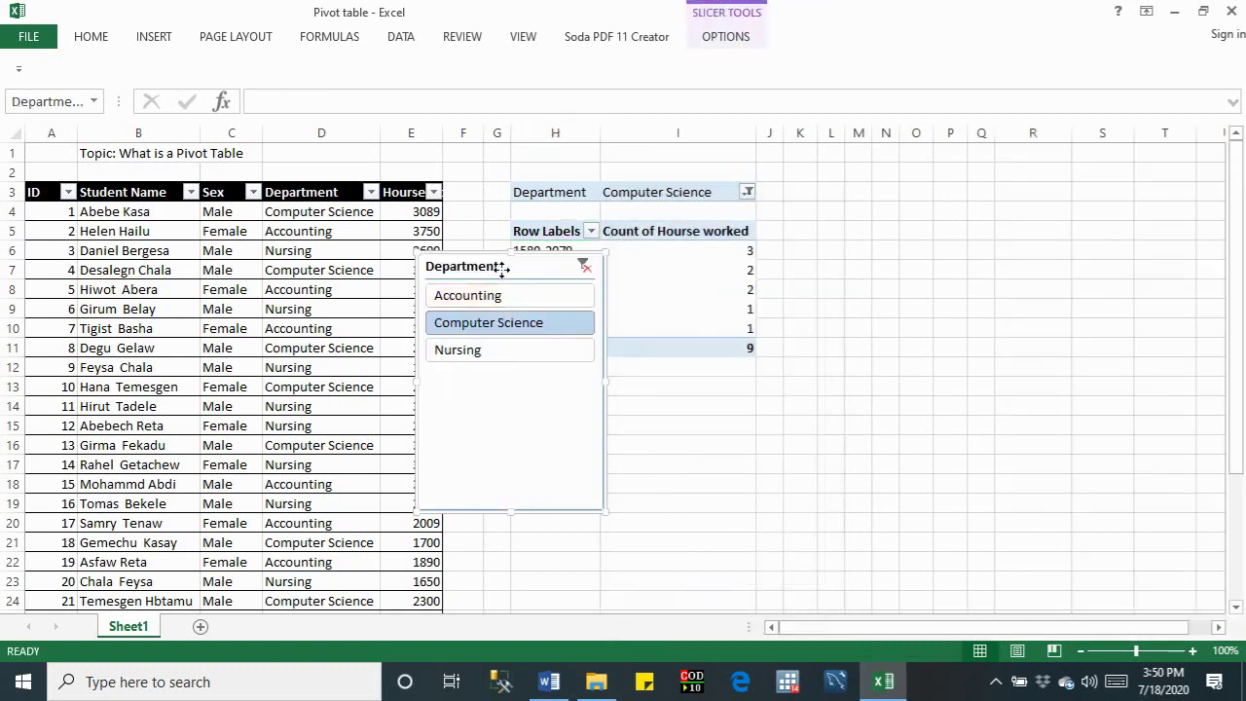
mouse_move(503, 267)
left_mouse_down()
mouse_move(600, 404)
mouse_move(582, 317)
left_mouse_up()
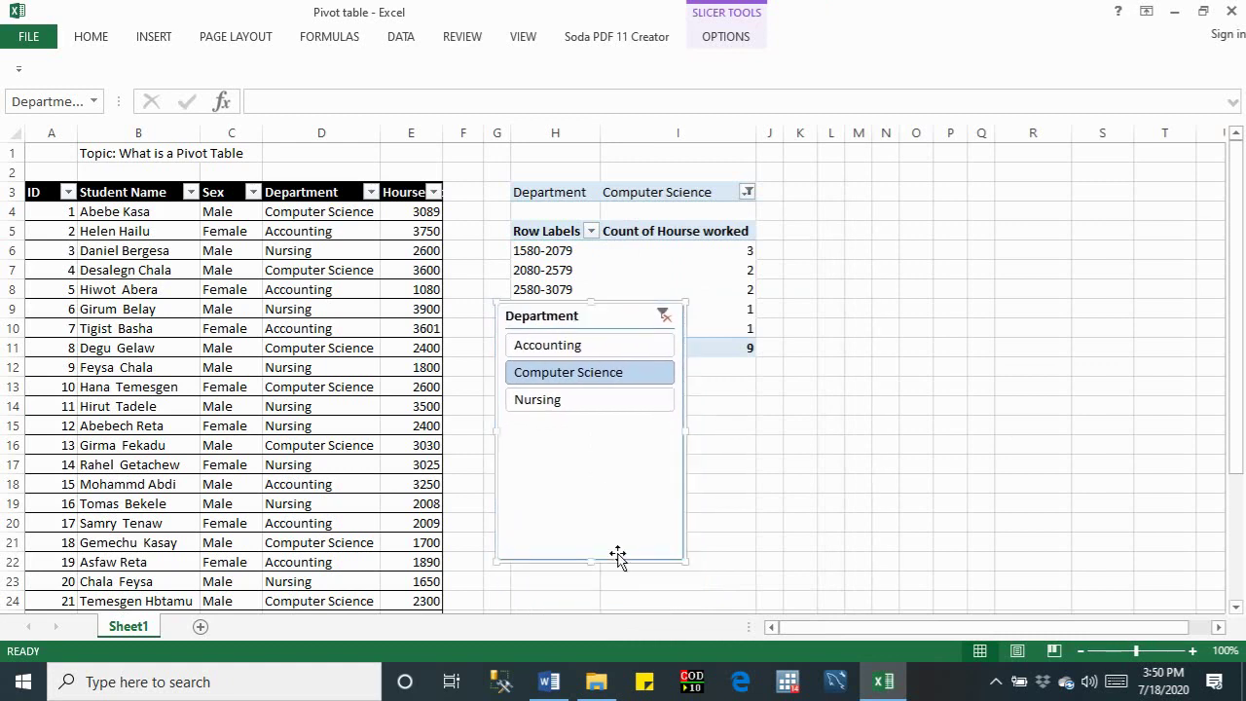
left_click_drag(591, 563, 597, 422)
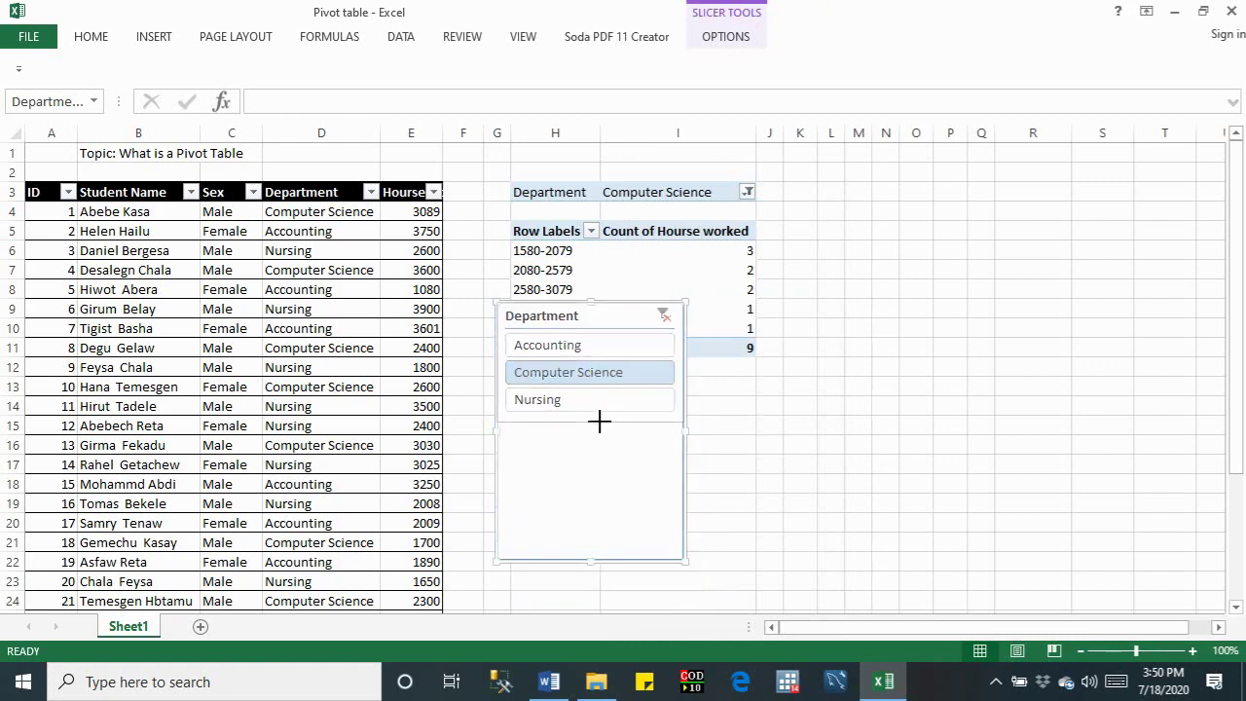
left_click_drag(583, 310, 599, 376)
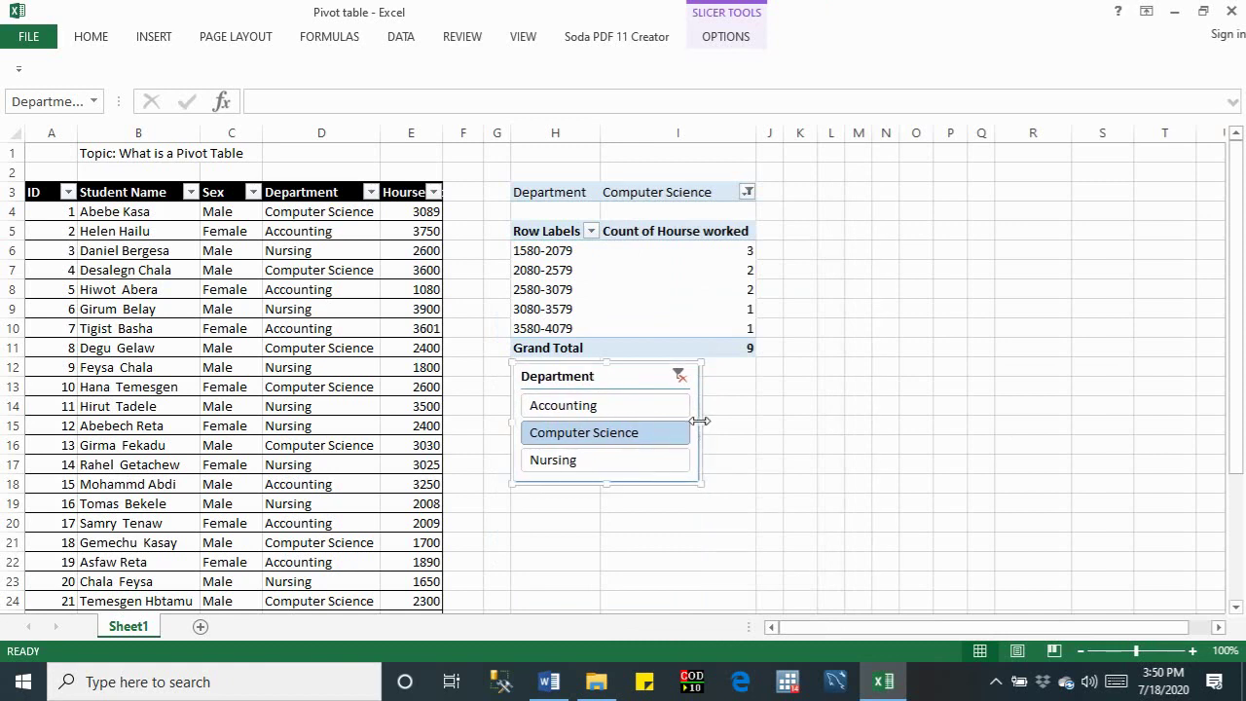
left_click_drag(700, 420, 752, 446)
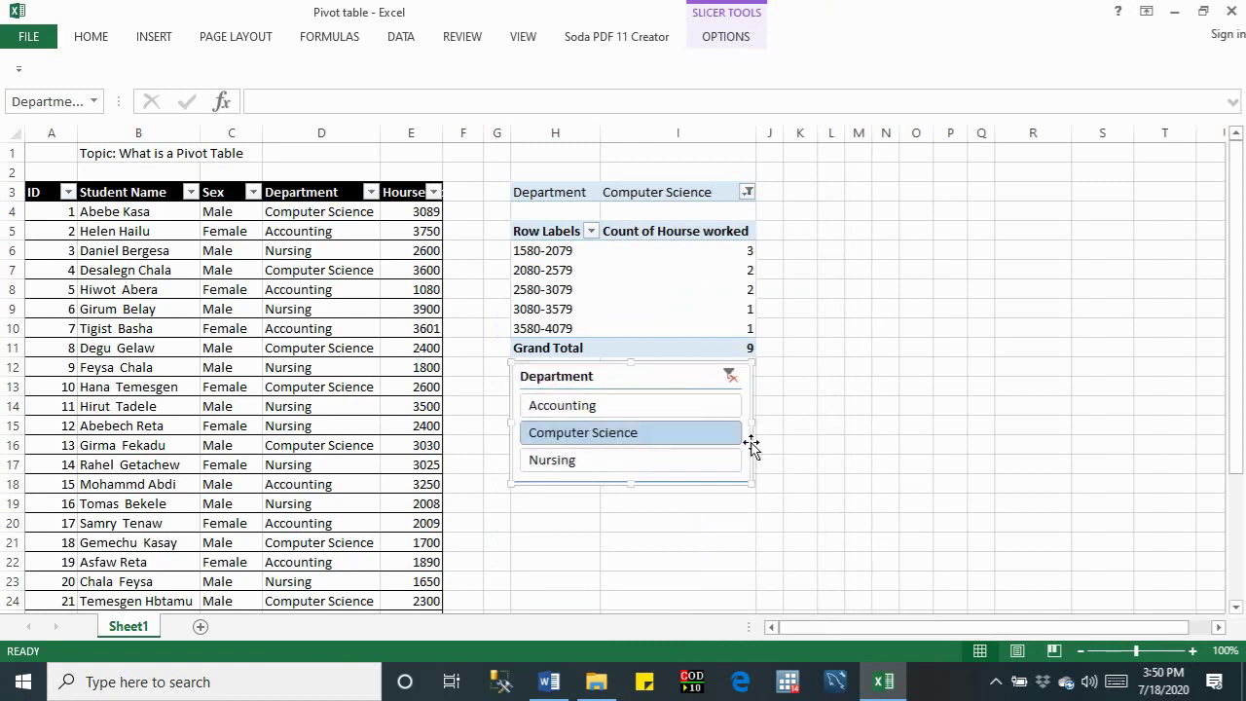
Step: Try the slicer's Nursing, Accounting and Computer Science buttons to switch the counts between departments
left_click(555, 458)
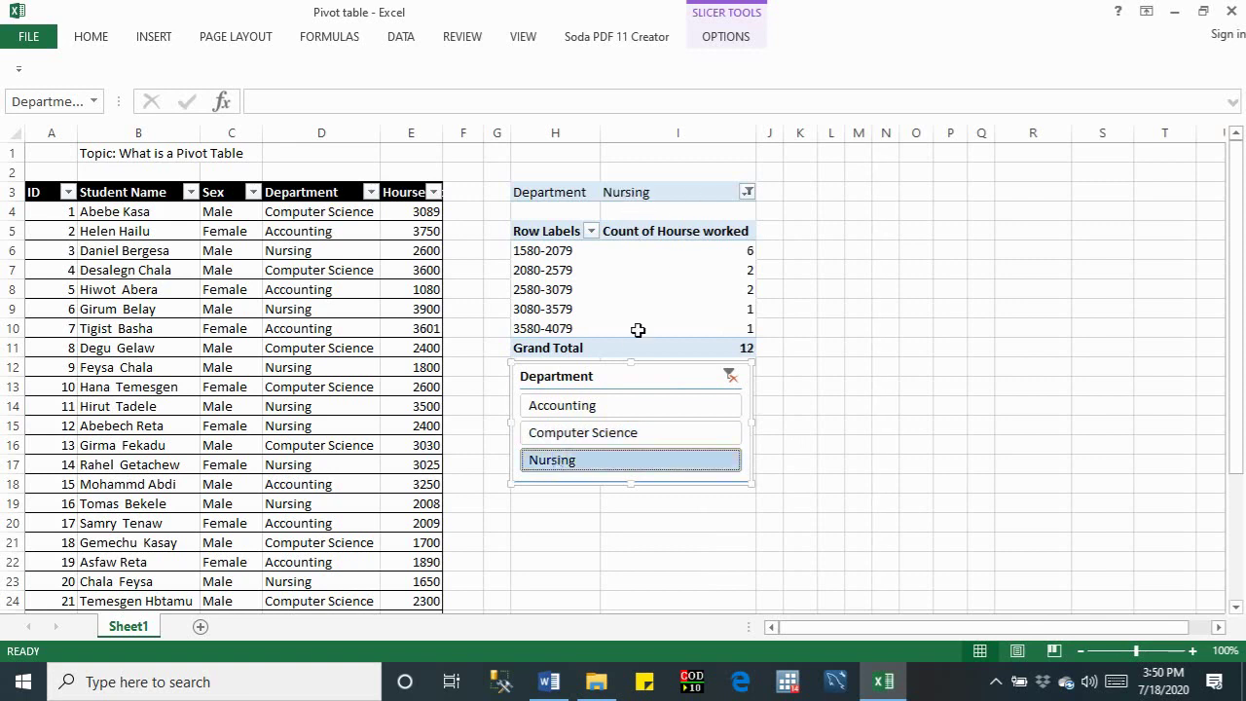
left_click(584, 407)
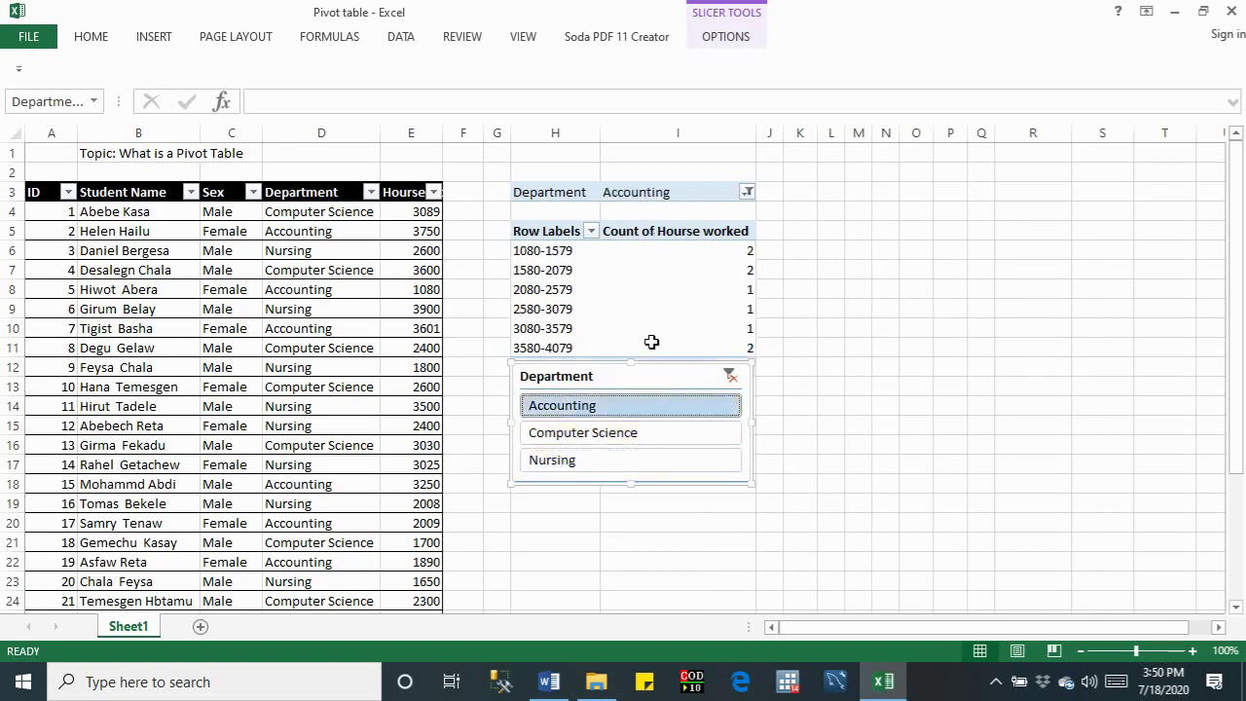
left_click(582, 434)
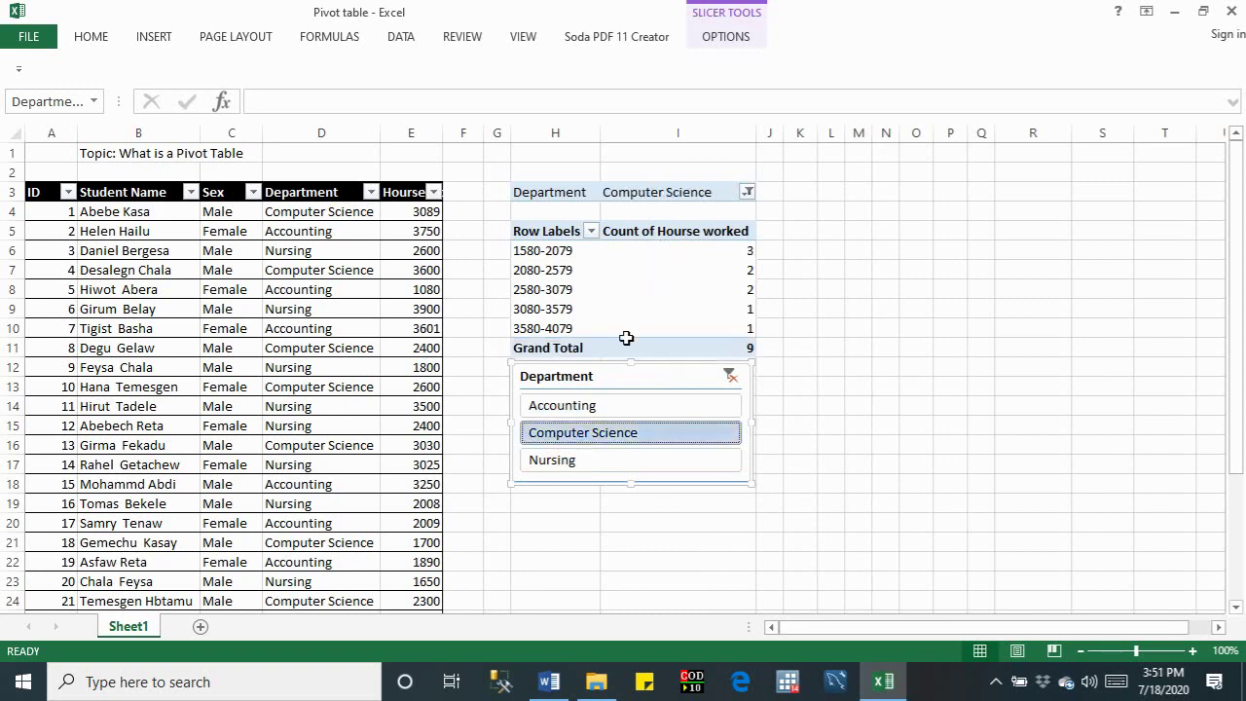
left_click(576, 415)
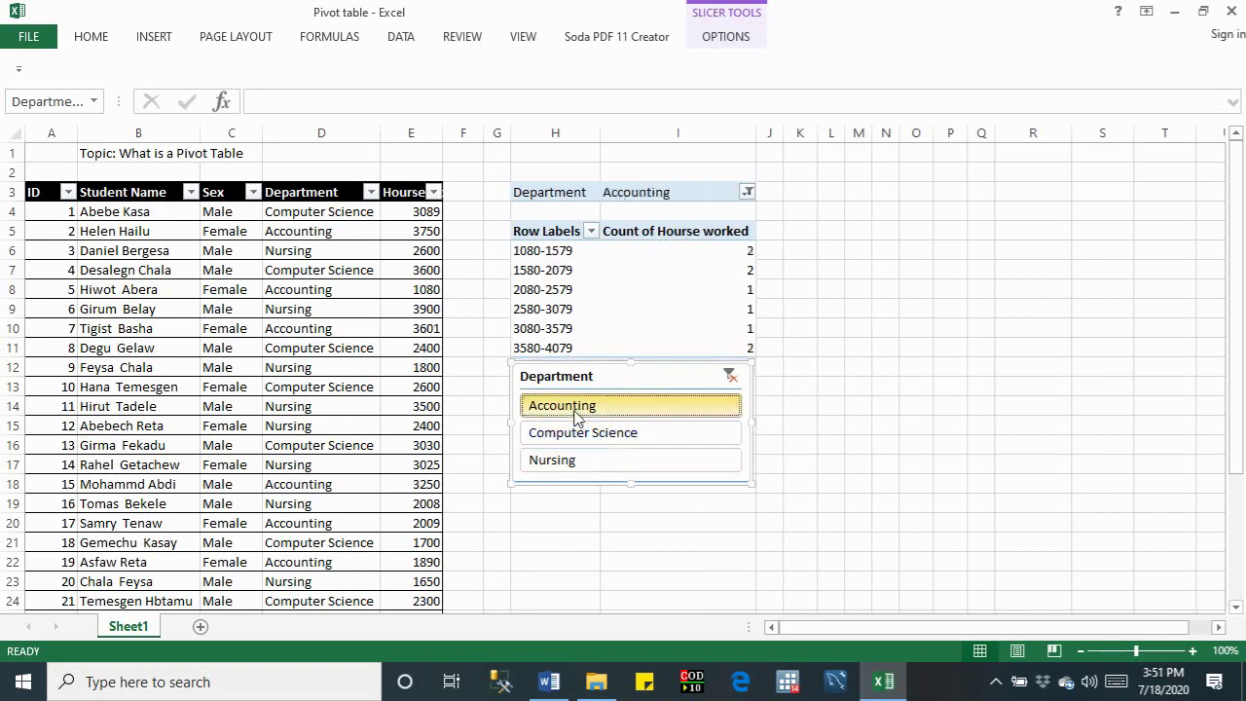
left_click(571, 459)
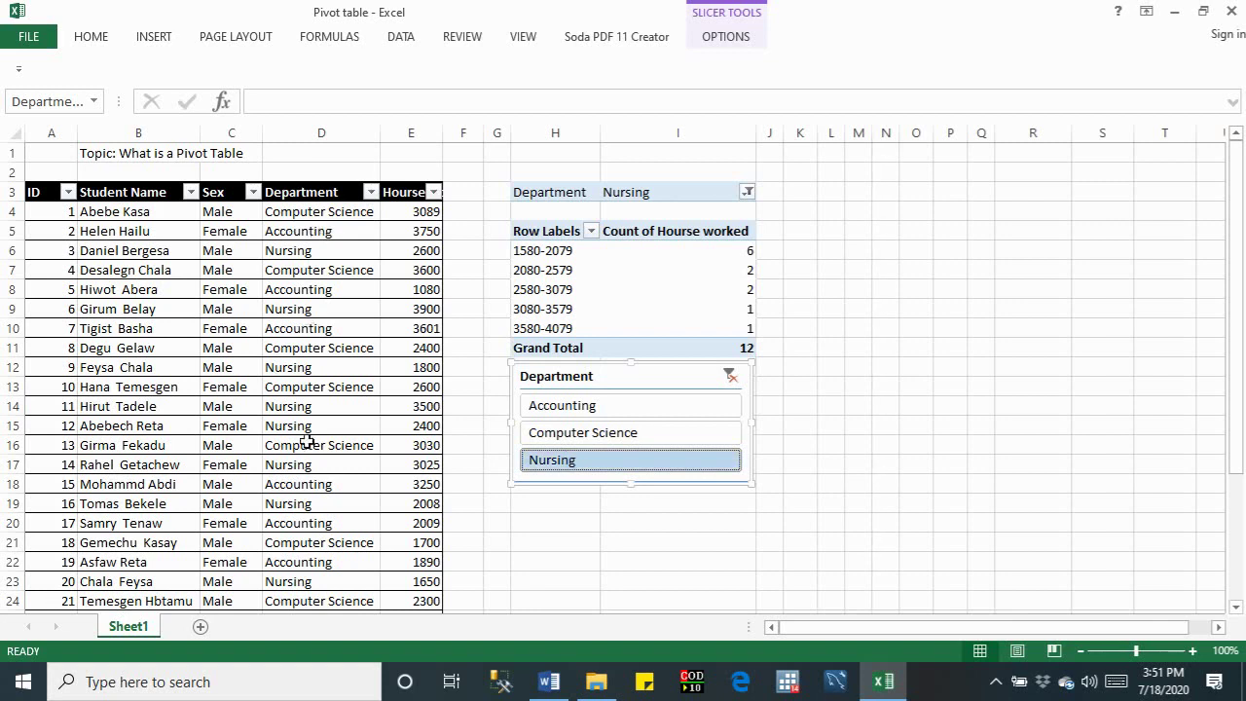
left_click(588, 409)
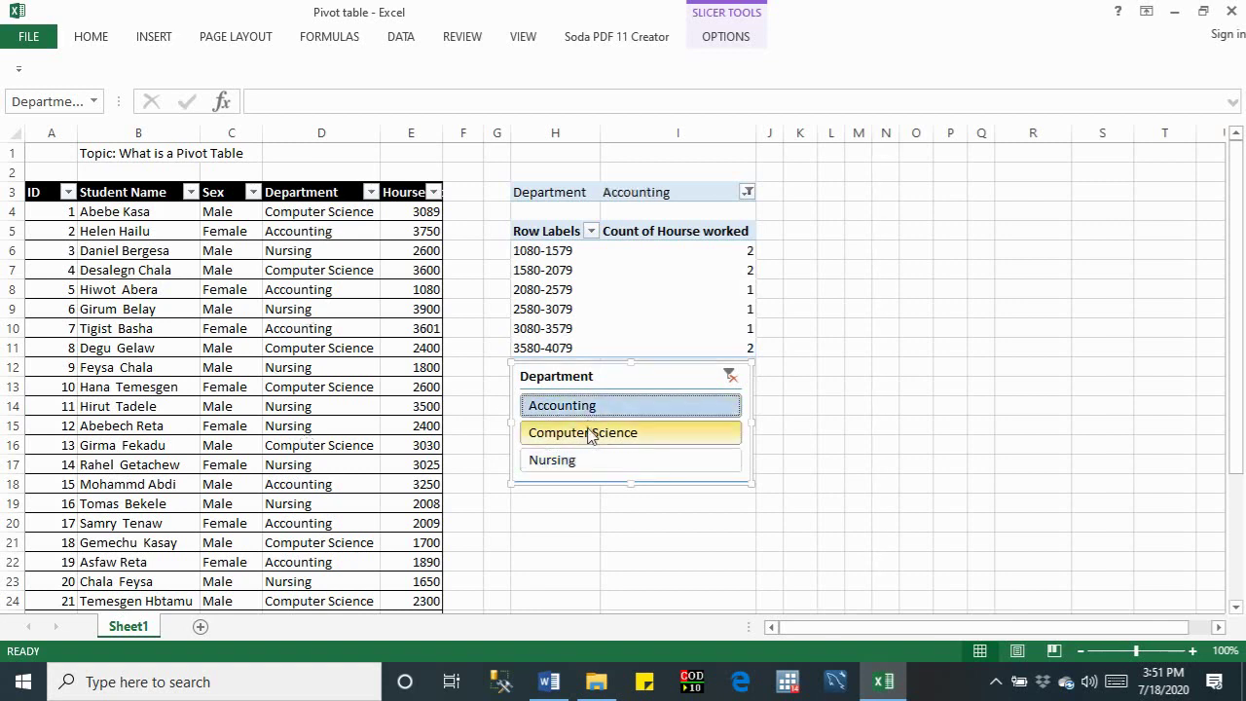
left_click(589, 433)
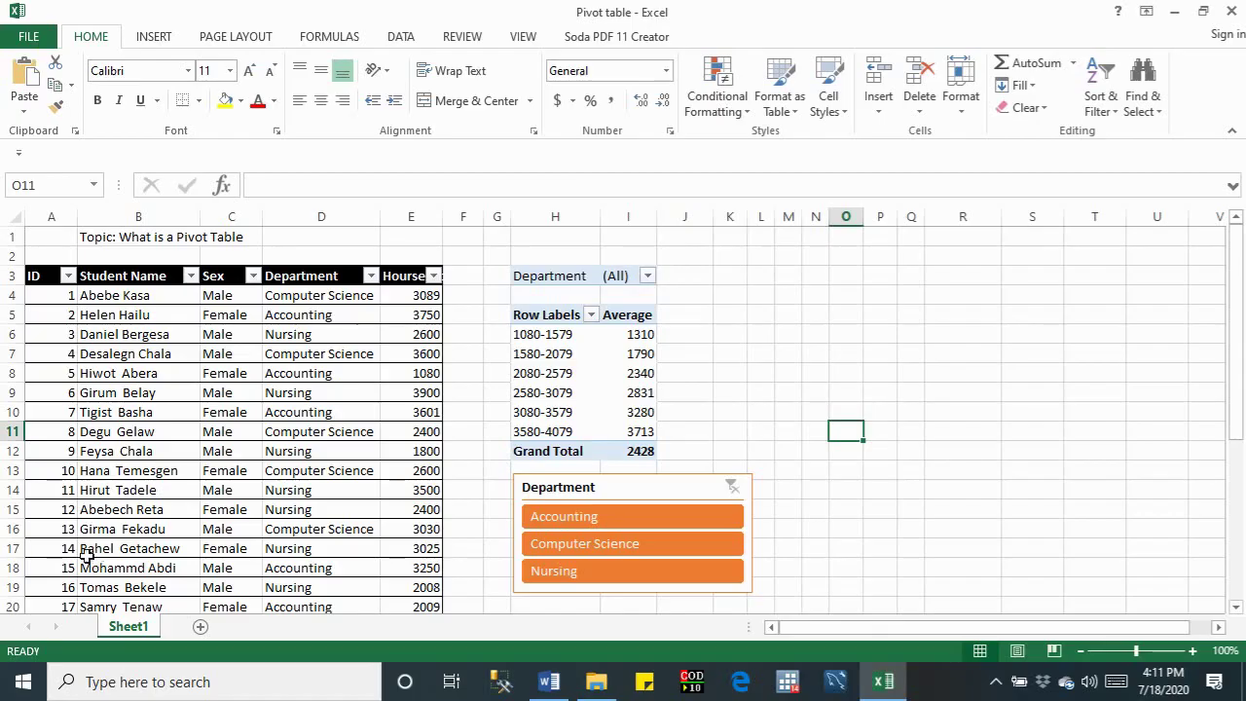
Step: Select the entire pivot table H5:I12 of average hours per 500-hour band
left_click(529, 332)
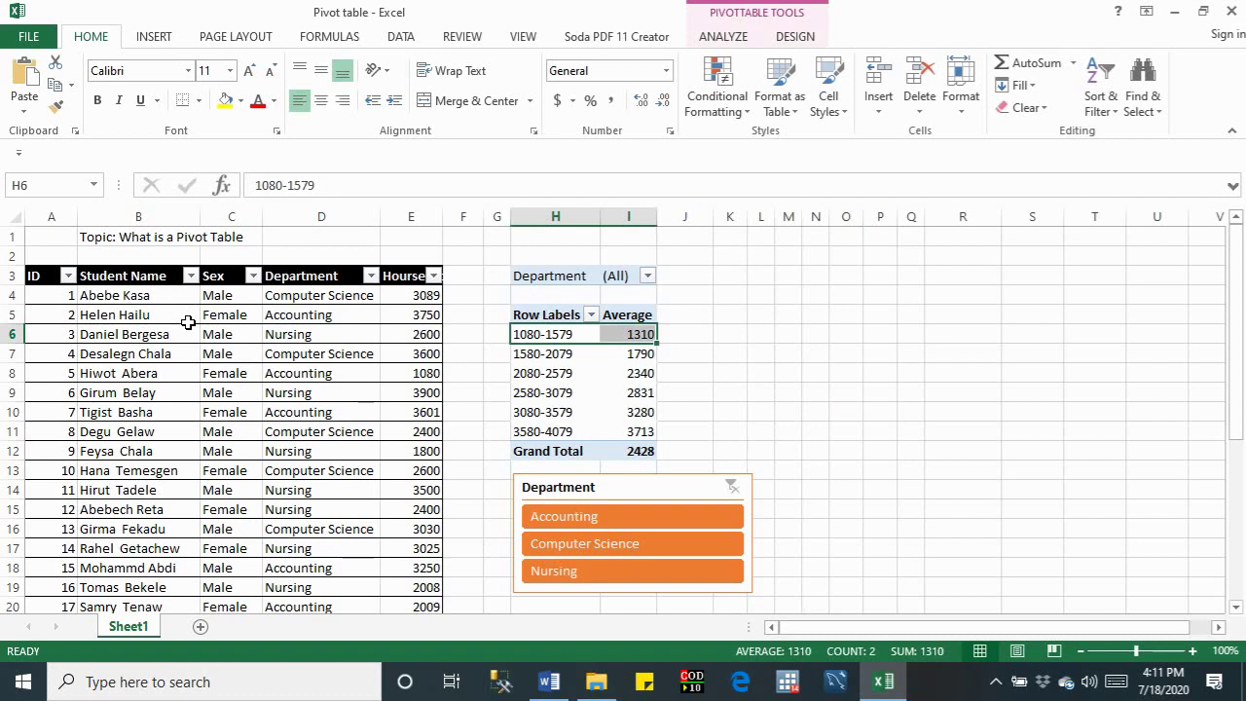
left_click(545, 317)
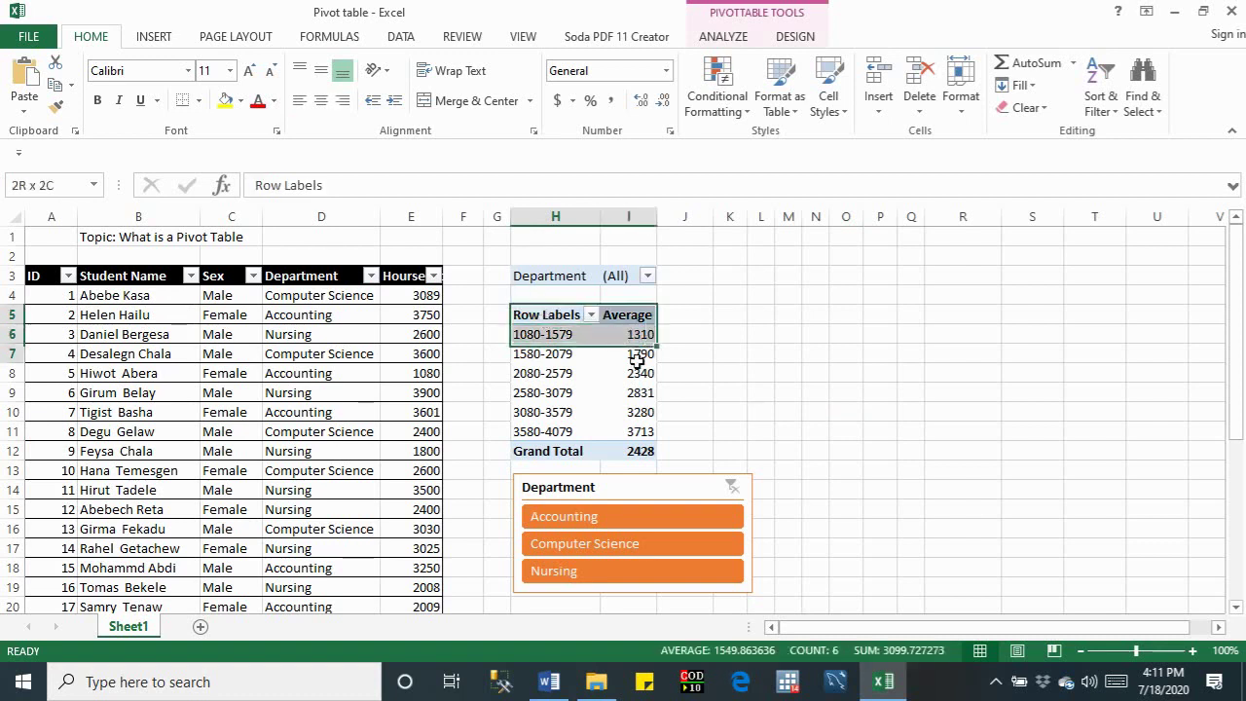
left_click_drag(545, 317, 639, 453)
left_click(723, 36)
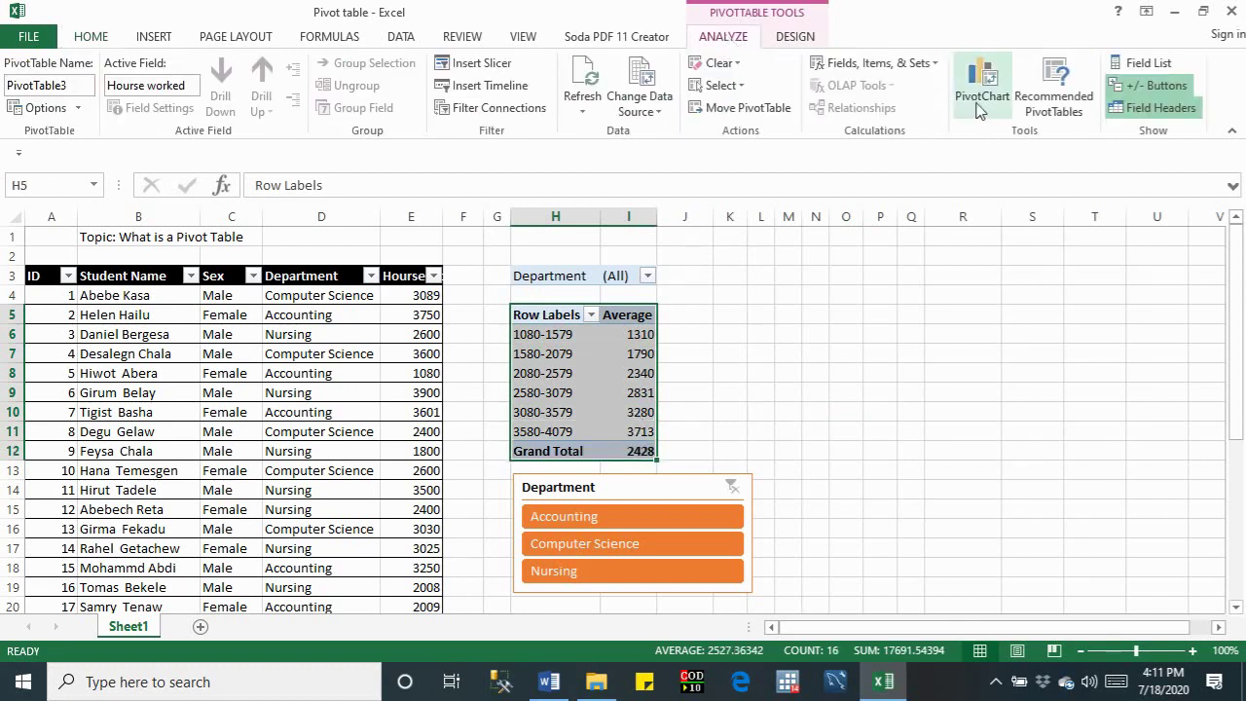
Step: Start a PivotChart and compare the 3-D clustered, stacked and 100% stacked column previews
left_click(151, 36)
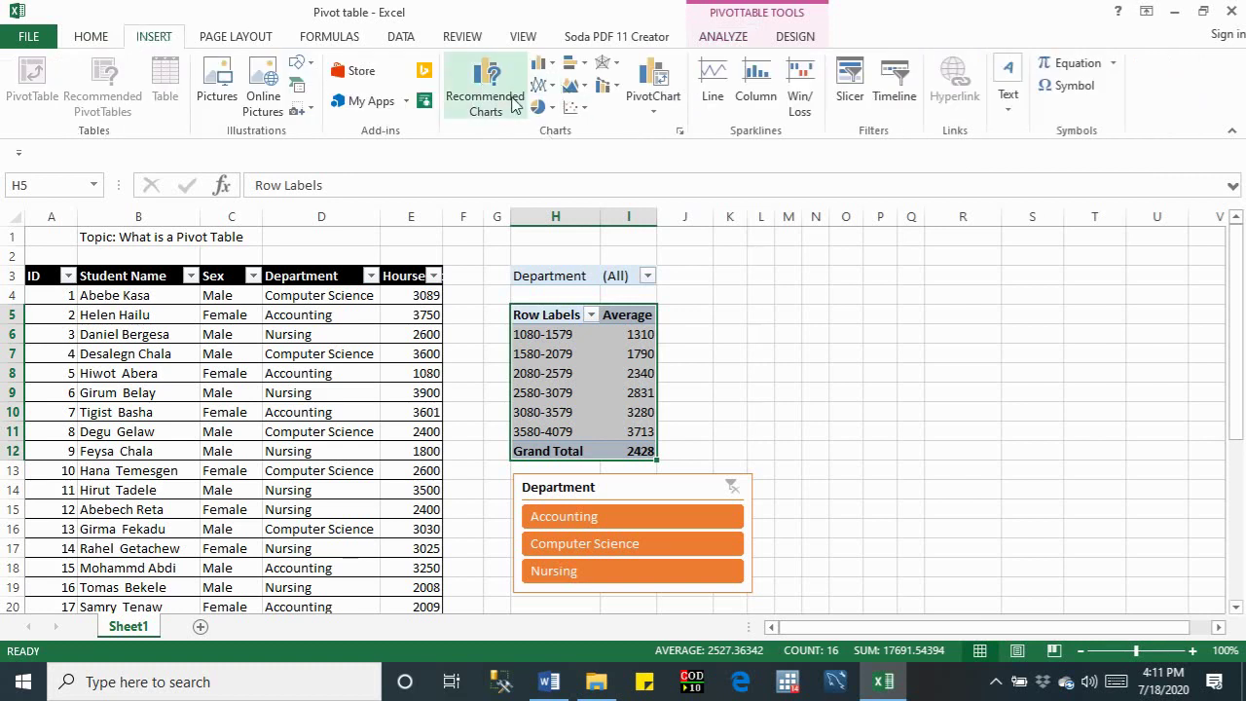
left_click(725, 37)
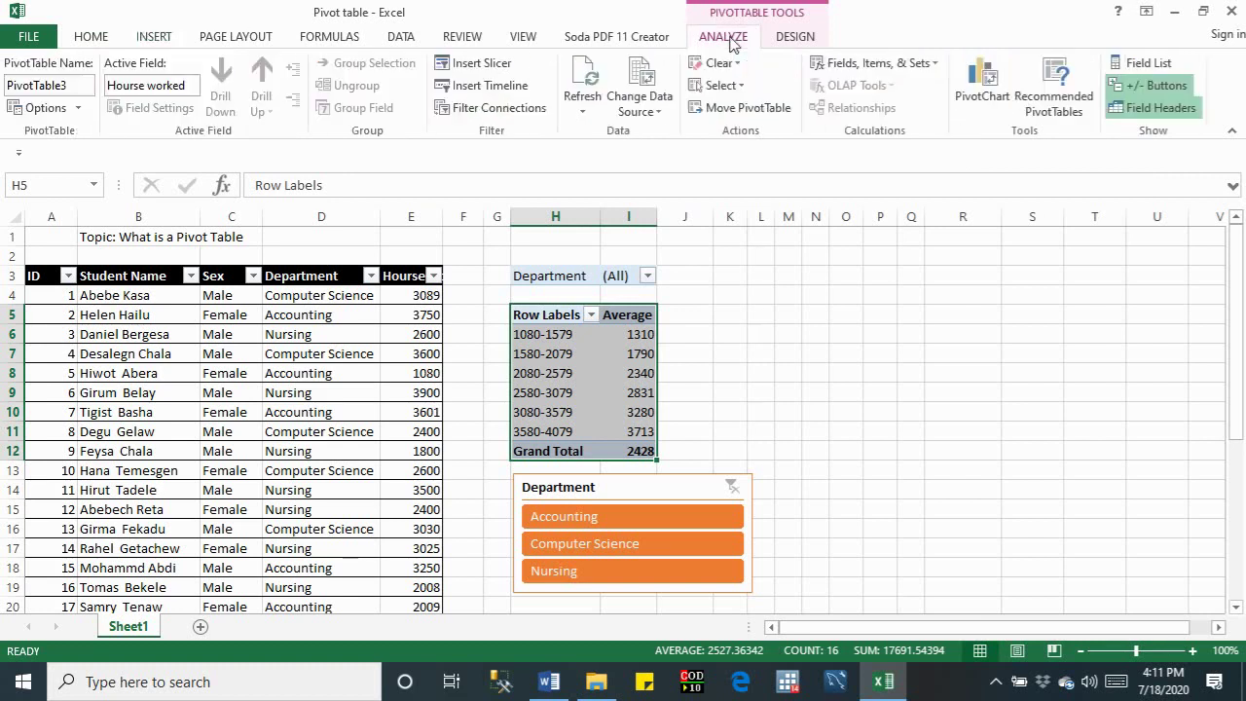
left_click(983, 98)
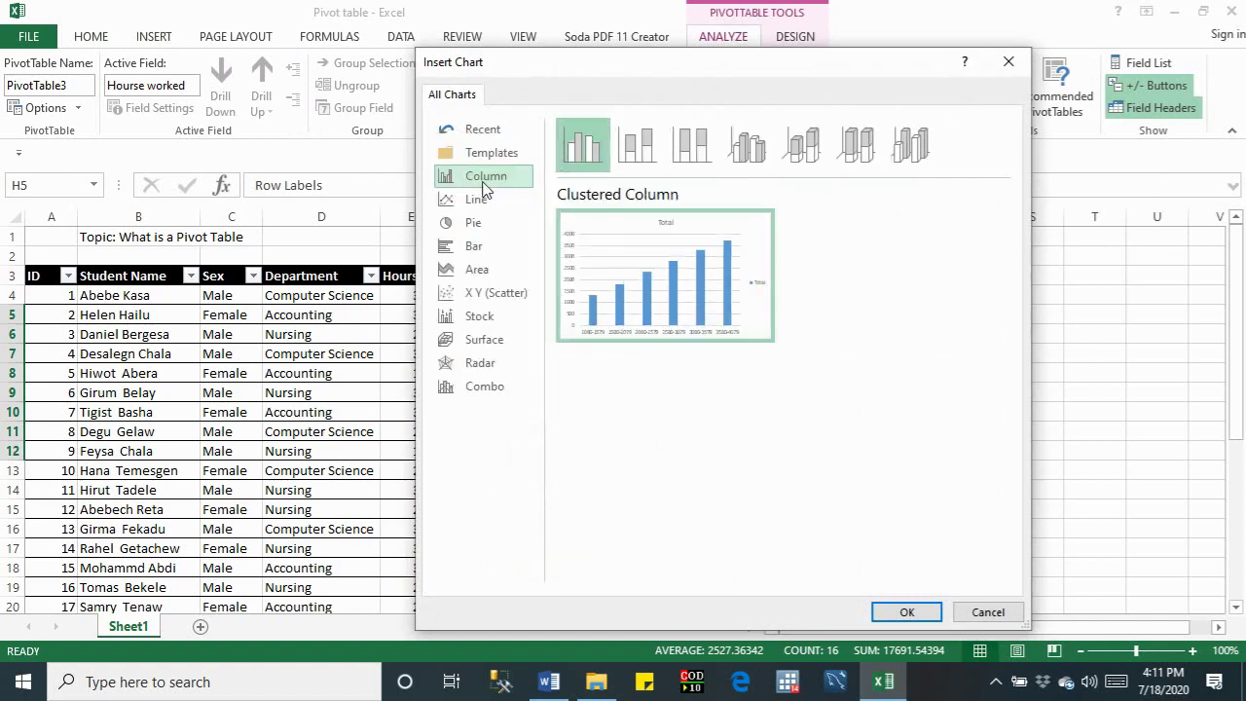
left_click(765, 154)
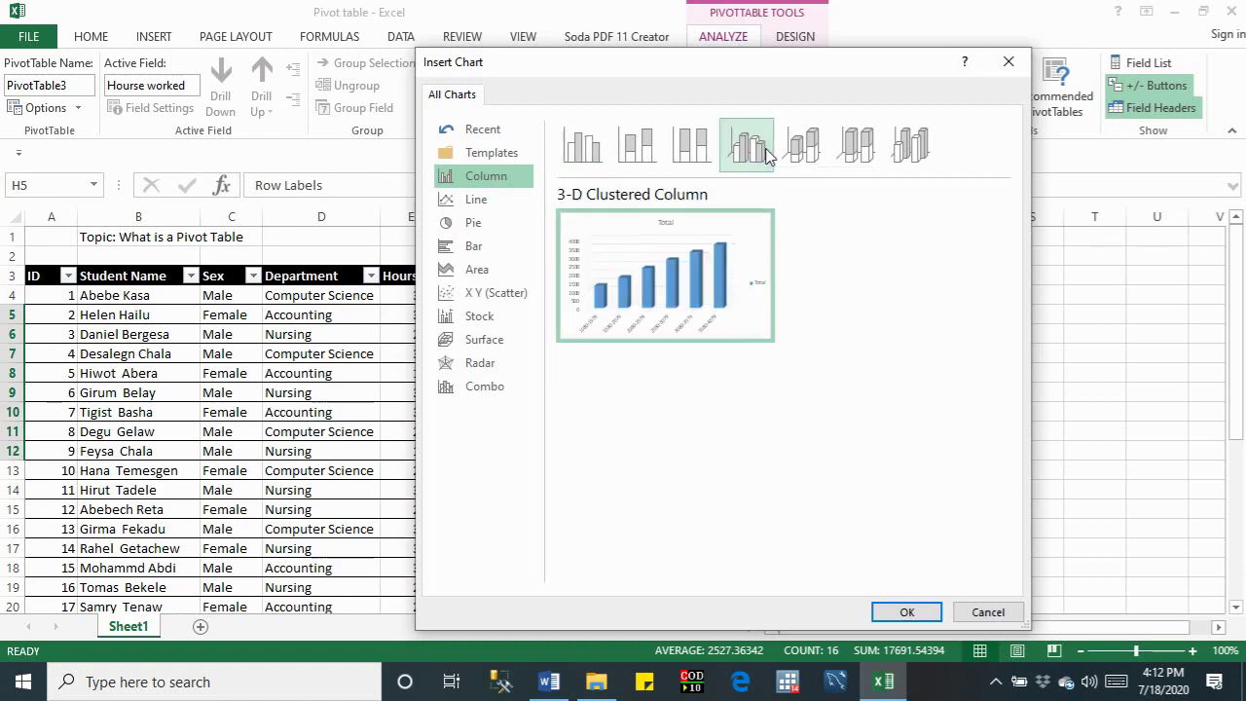
left_click(802, 146)
left_click(857, 146)
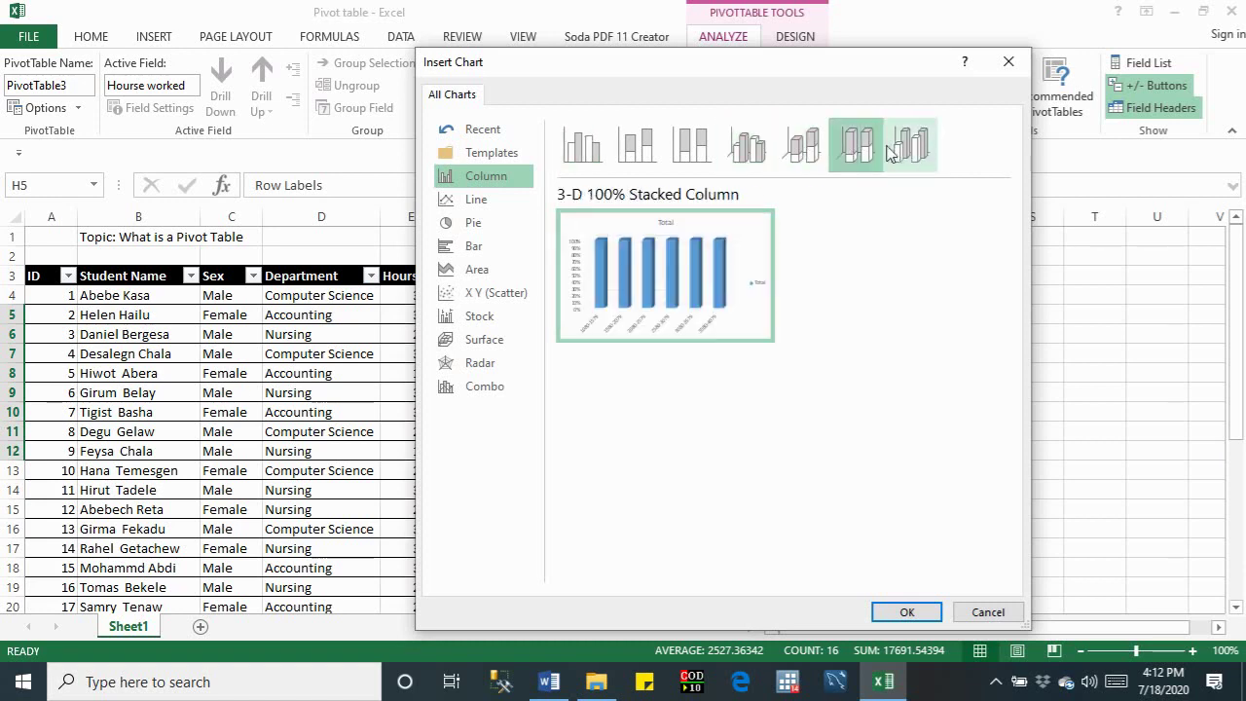
left_click(802, 146)
left_click(760, 146)
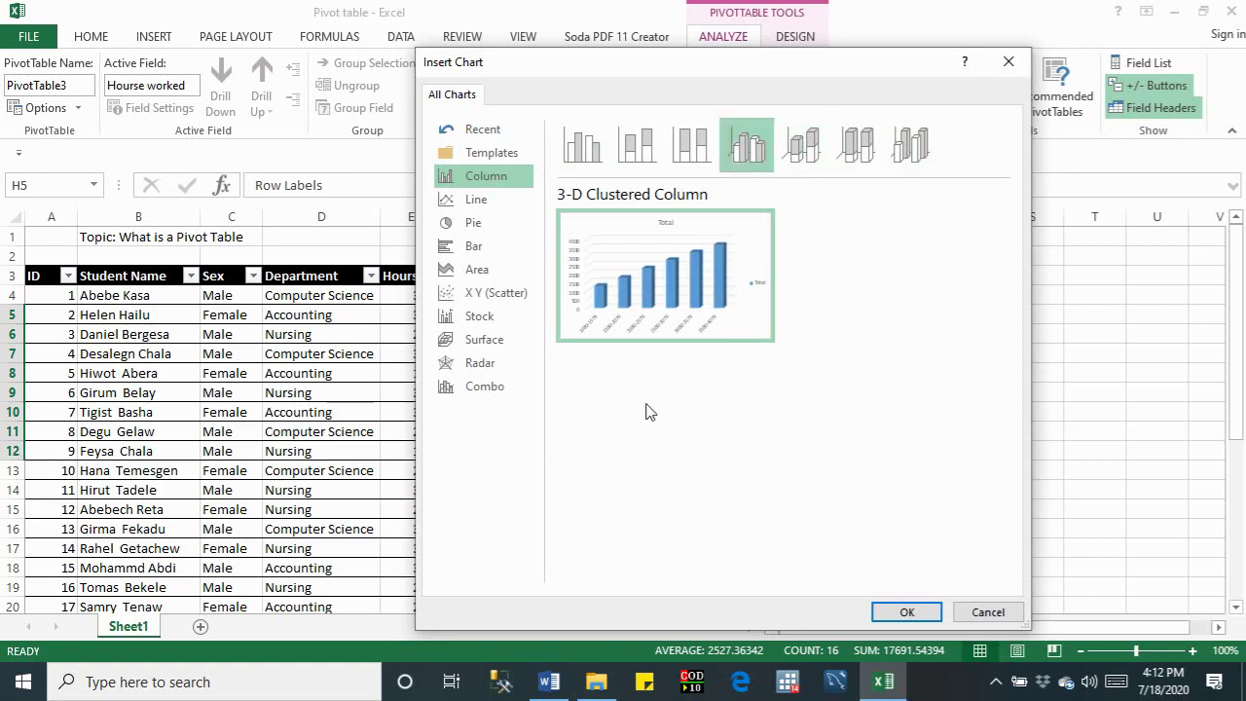
Step: Compare line, pie, bar, area, scatter and stock previews, then insert a Clustered Column PivotChart
left_click(476, 198)
mouse_move(746, 145)
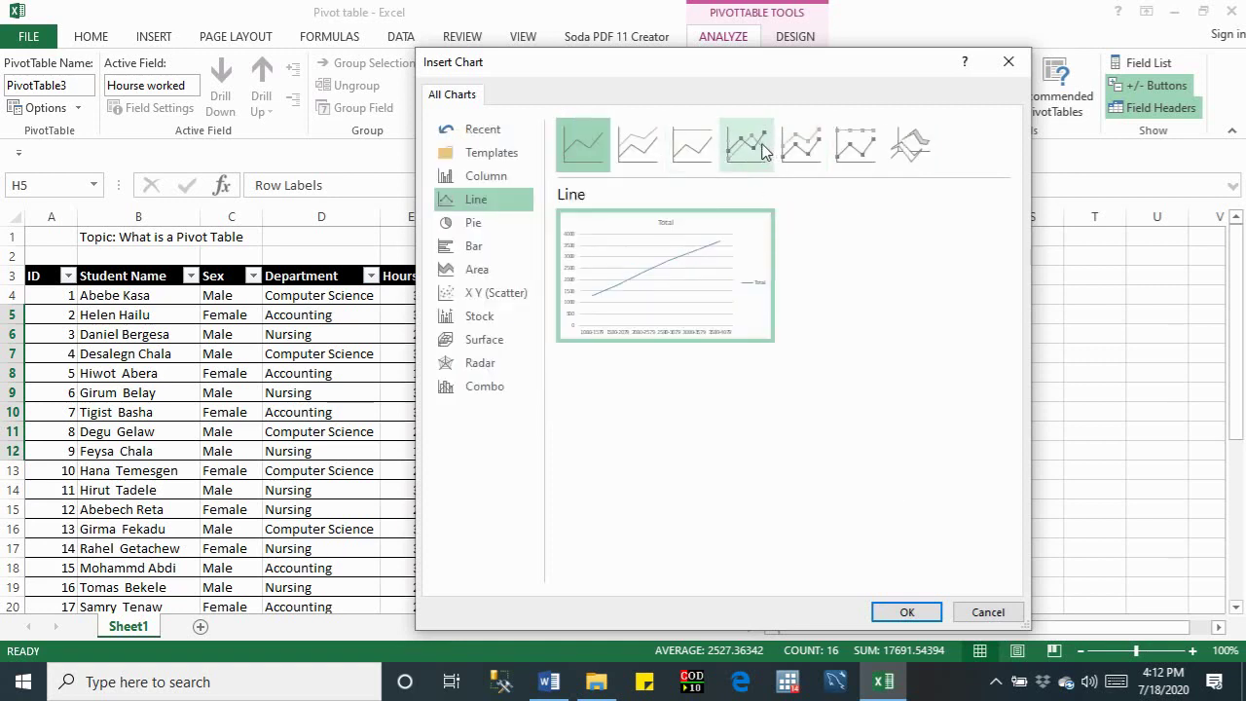
left_click(762, 148)
left_click(473, 225)
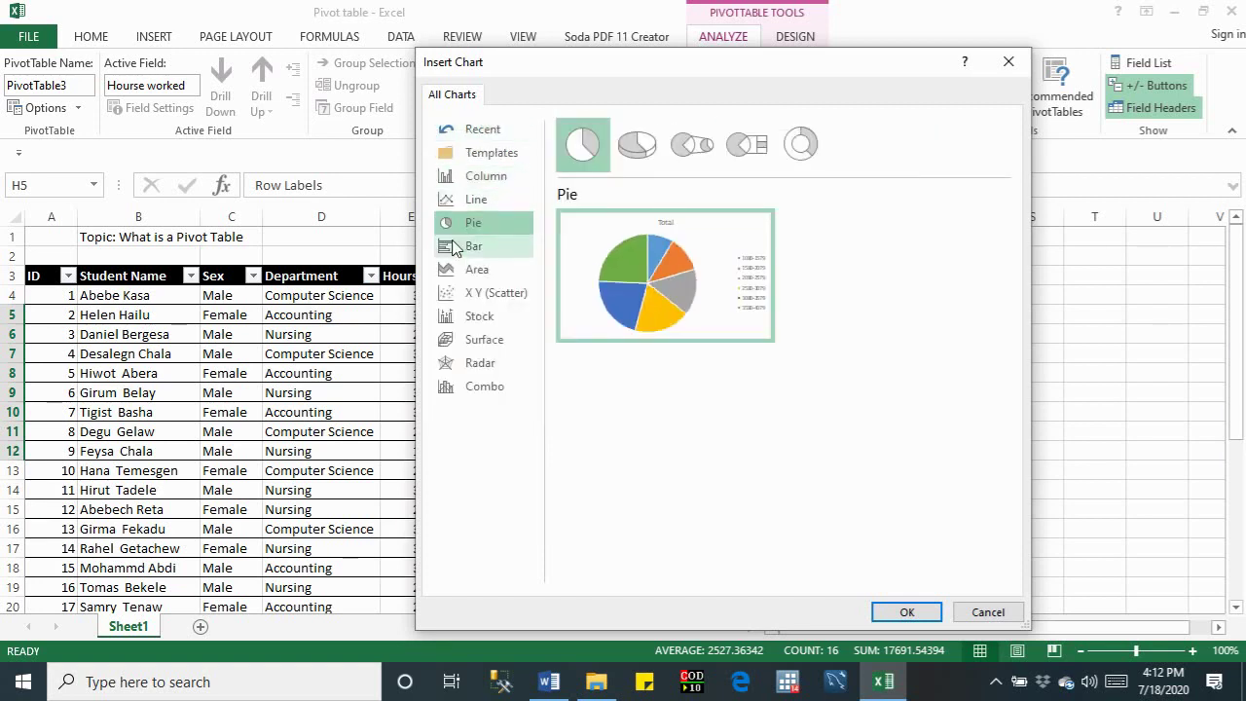
left_click(457, 248)
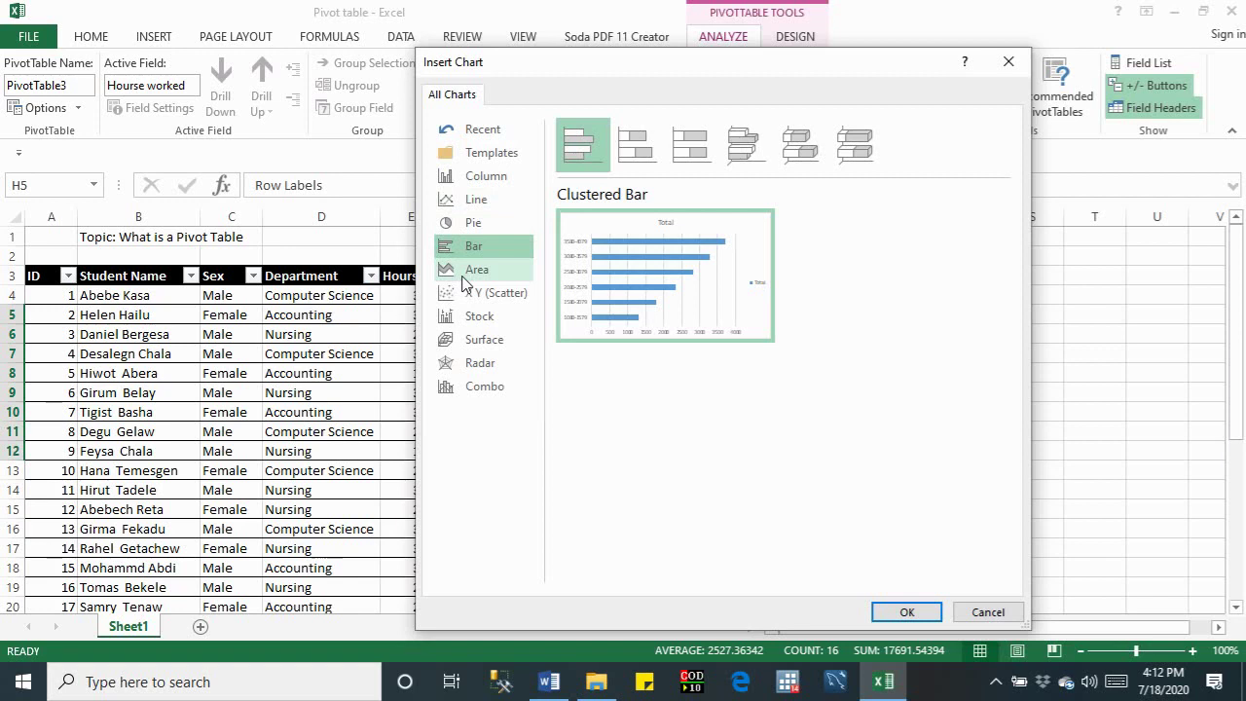
left_click(463, 276)
left_click(461, 292)
left_click(462, 318)
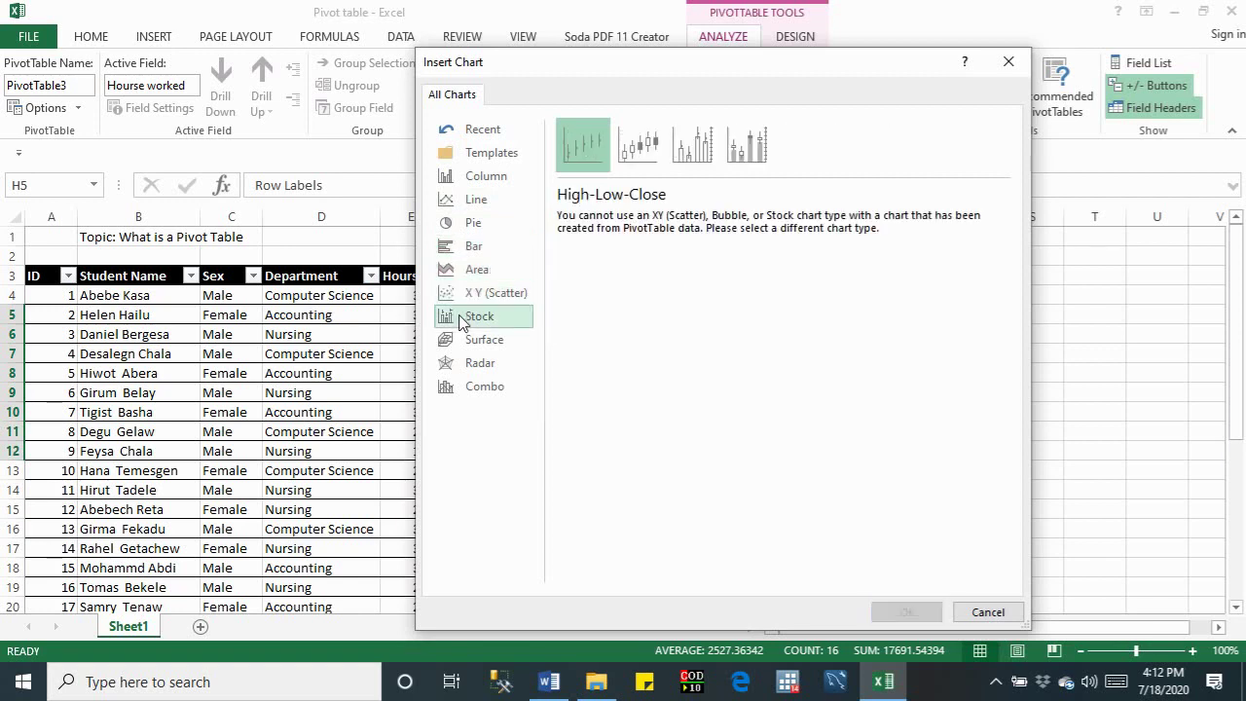
left_click(457, 202)
left_click(456, 181)
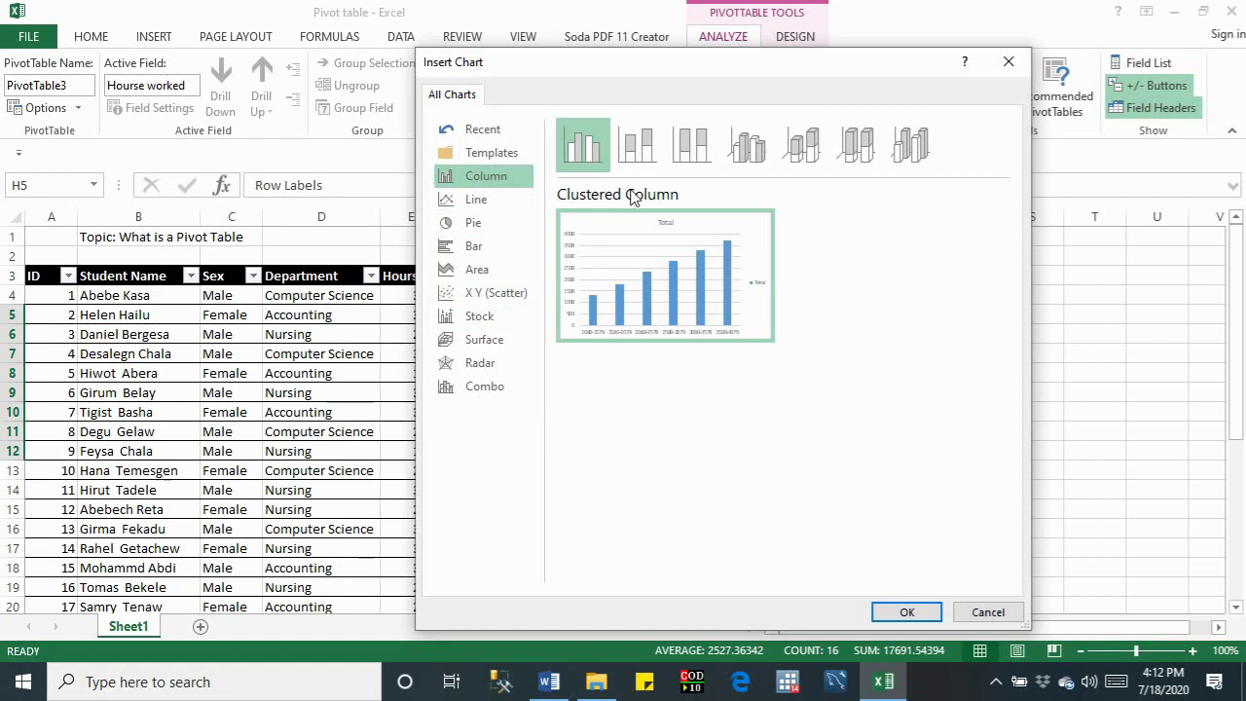
left_click(905, 612)
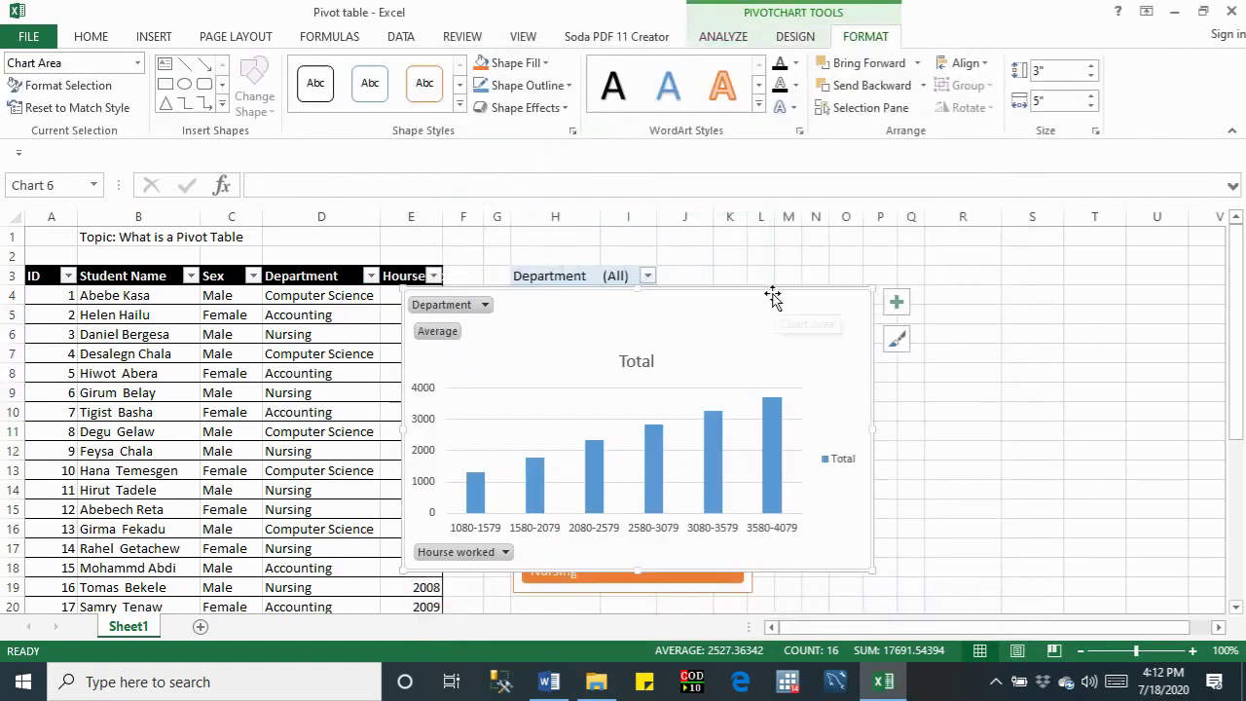
Step: Drag the PivotChart up and right so it sits beside the pivot table
left_click_drag(772, 296, 1069, 239)
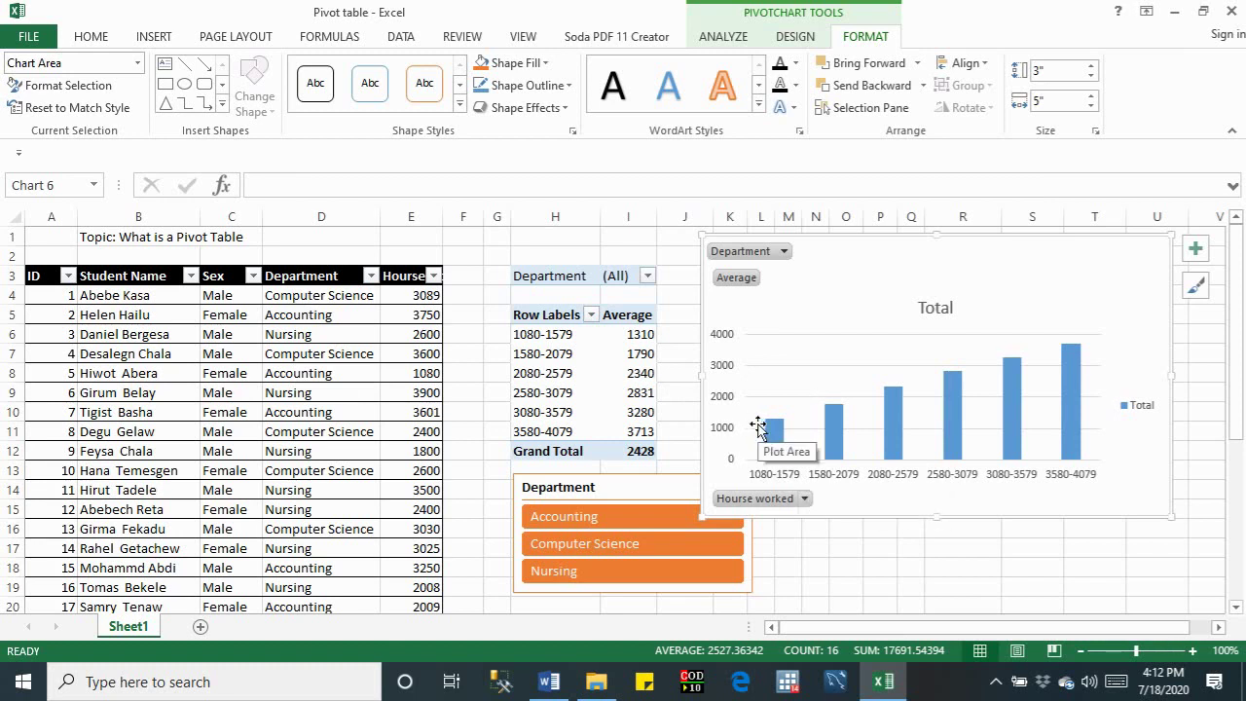
Step: Change the I5 values field from Average to Count, giving band counts totalling 30
left_click(635, 317)
right_click(640, 321)
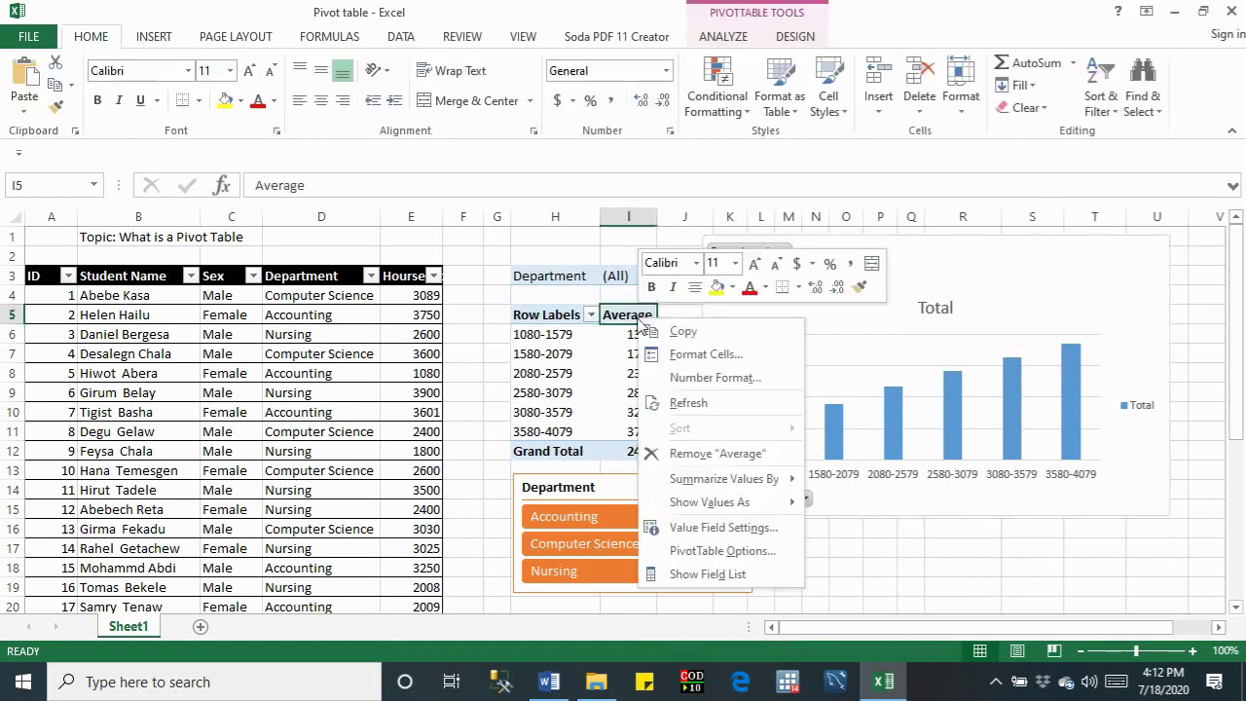
mouse_move(724, 479)
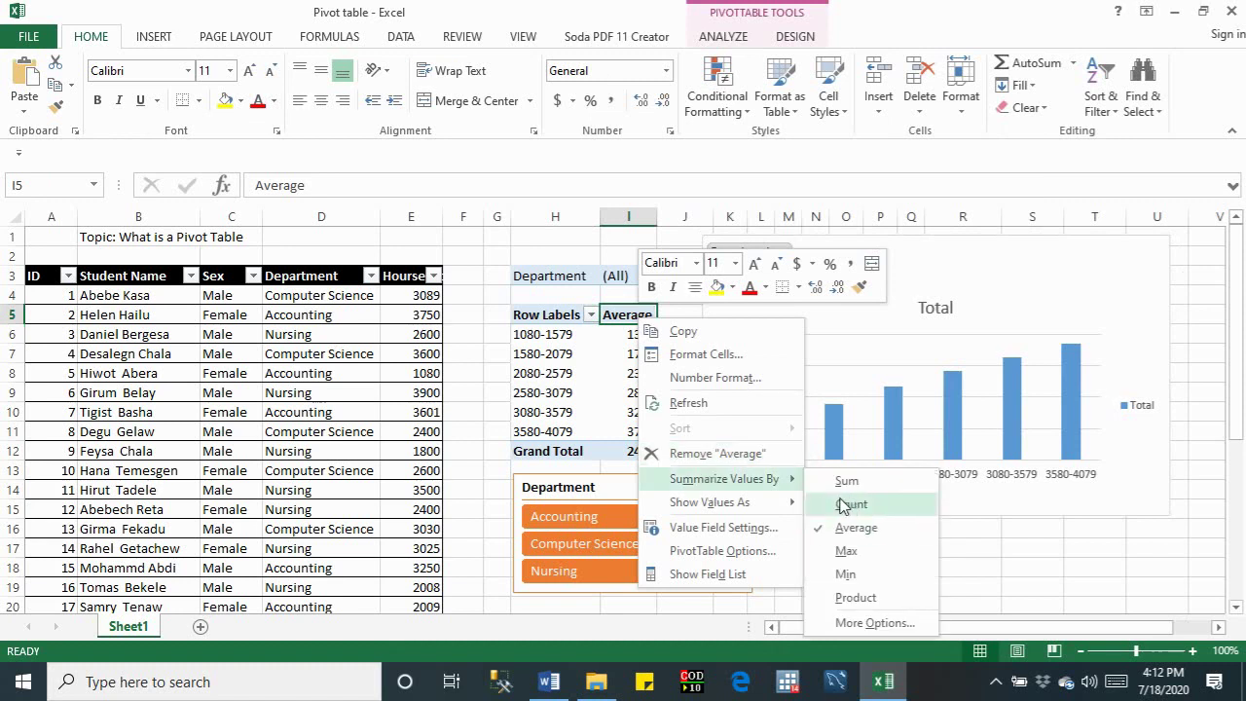
left_click(843, 504)
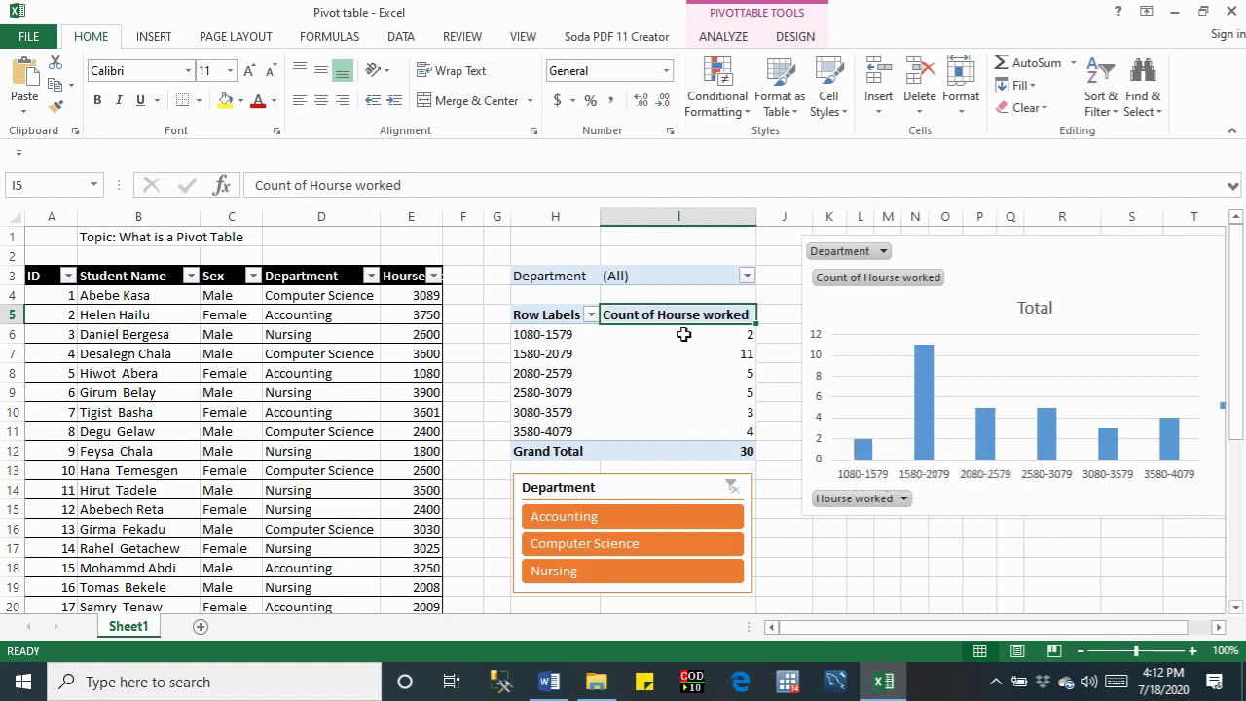
Step: Cycle the slicer through Accounting, Computer Science and Nursing, ending on Accounting (total 9)
left_click(573, 518)
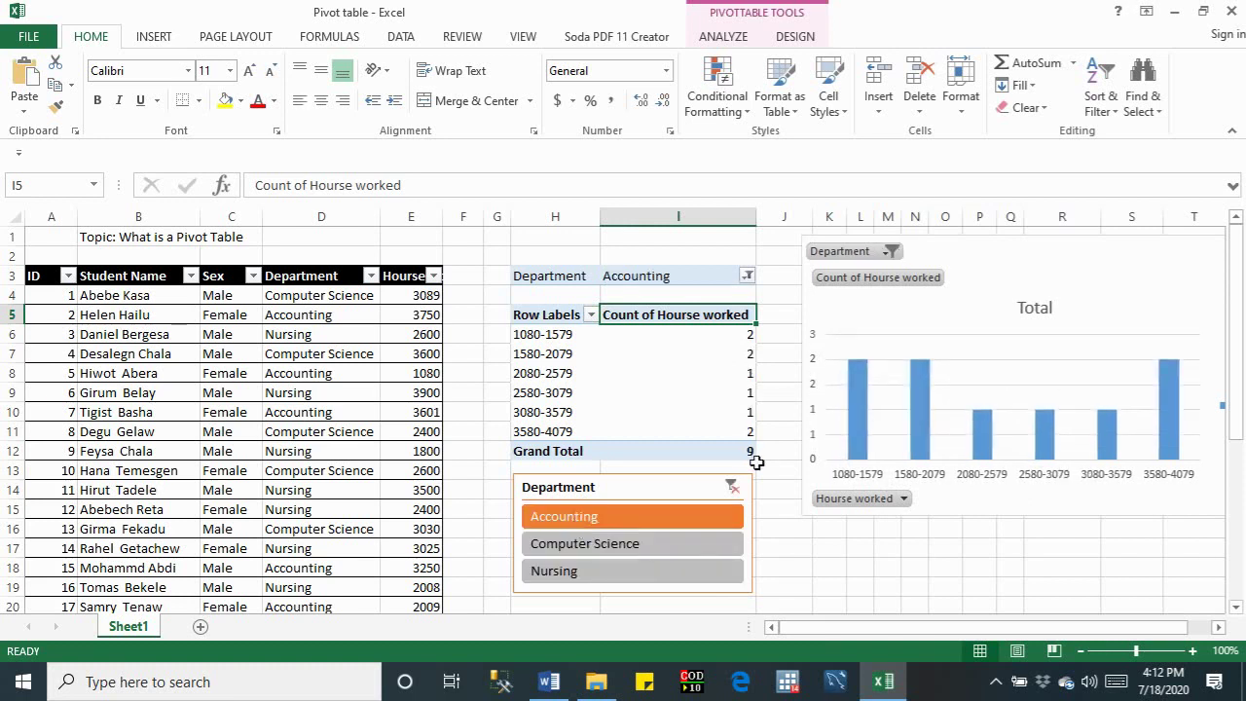
left_click(608, 546)
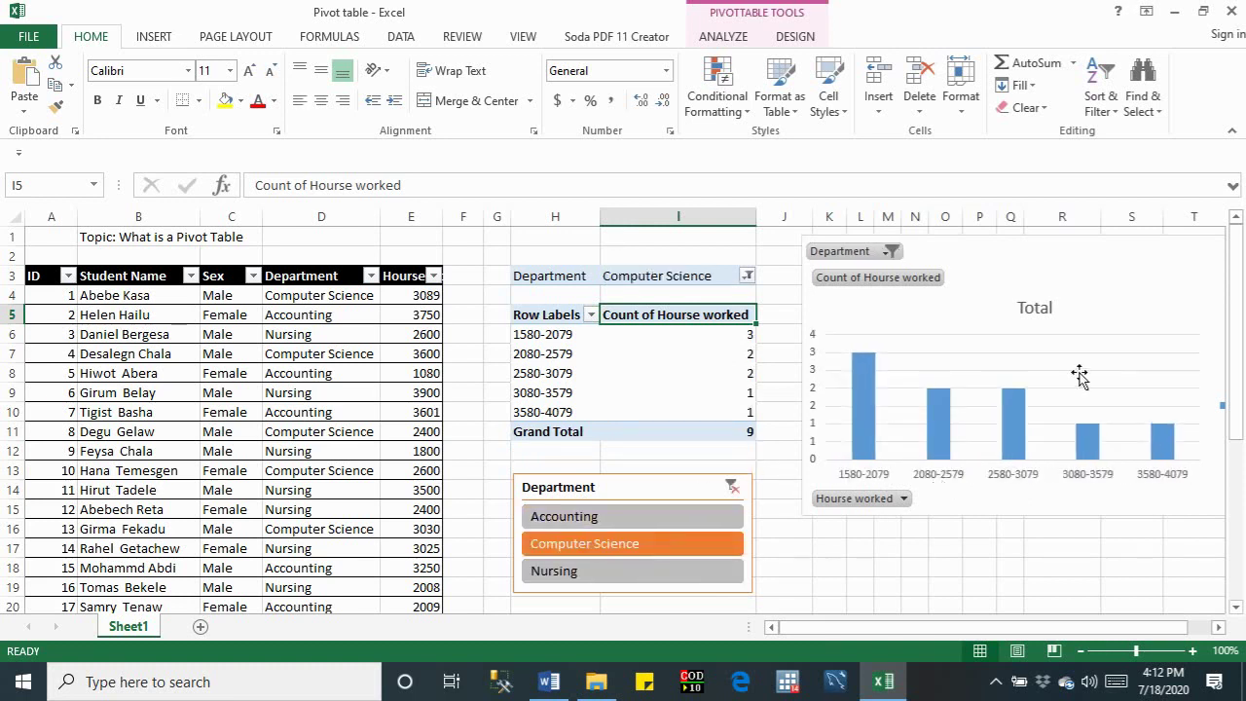
left_click(601, 572)
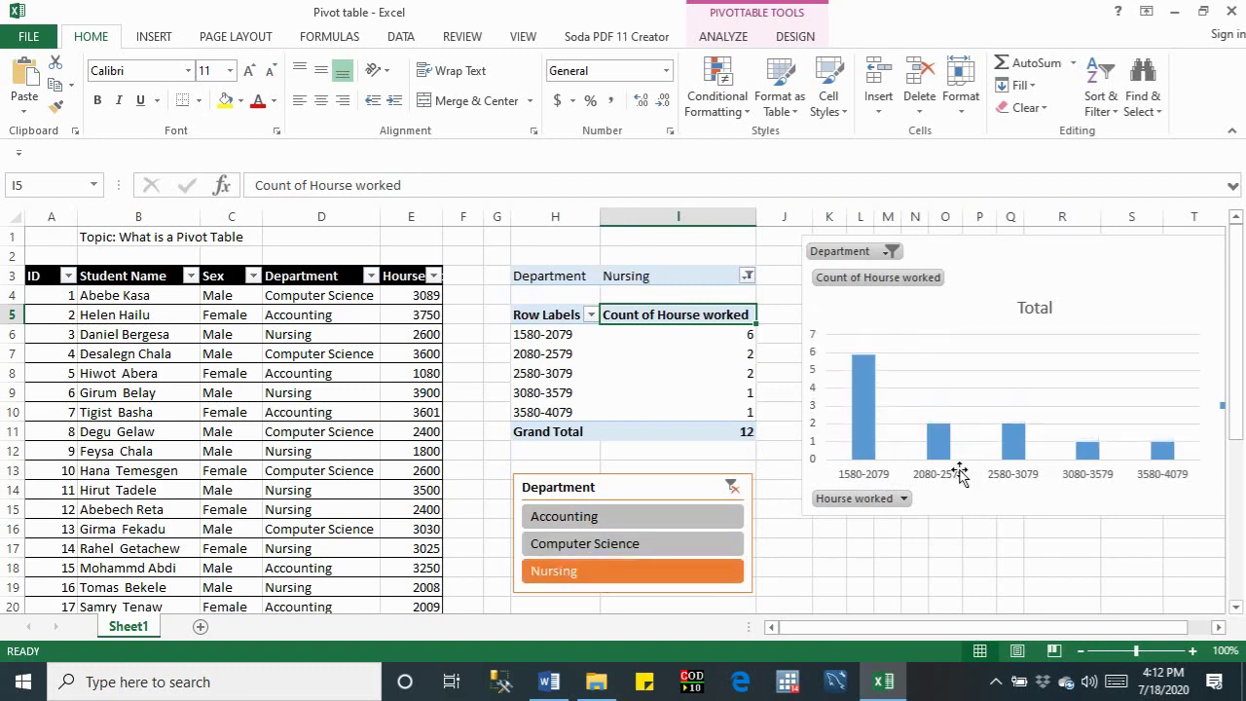
left_click(654, 522)
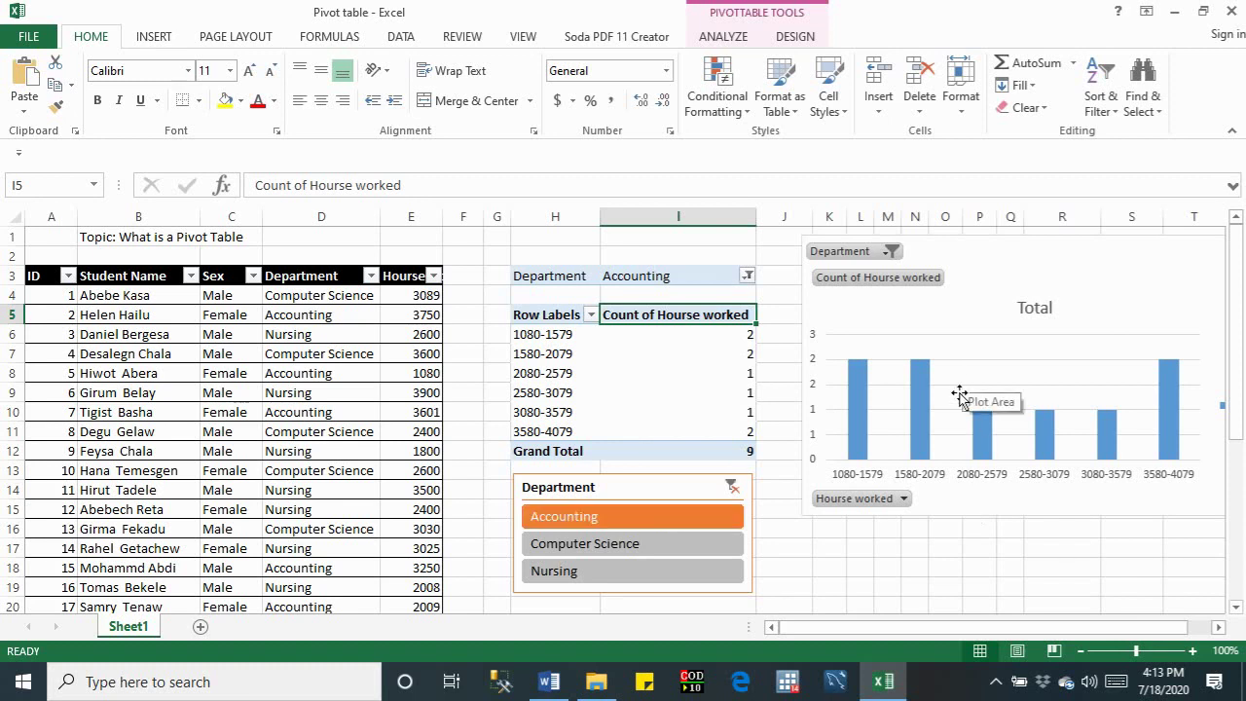
left_click(978, 313)
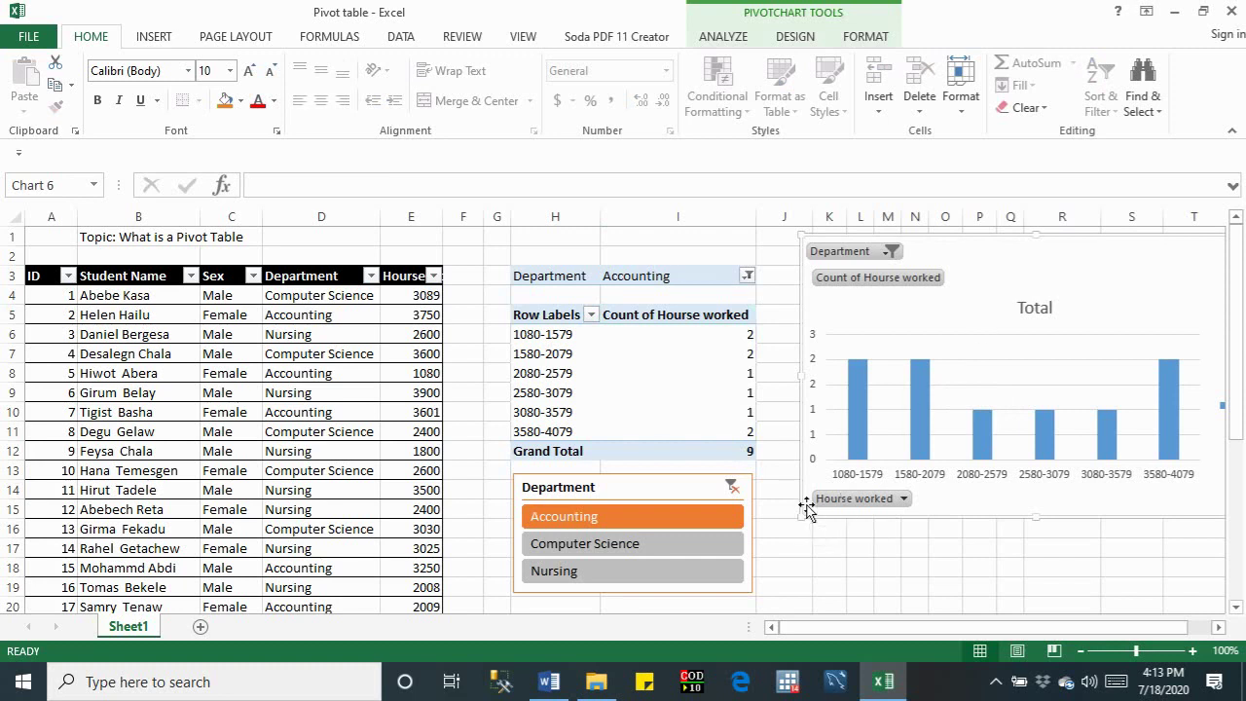
Step: Apply the fourth PivotChart style, with shaded bars and count data labels
left_click(723, 37)
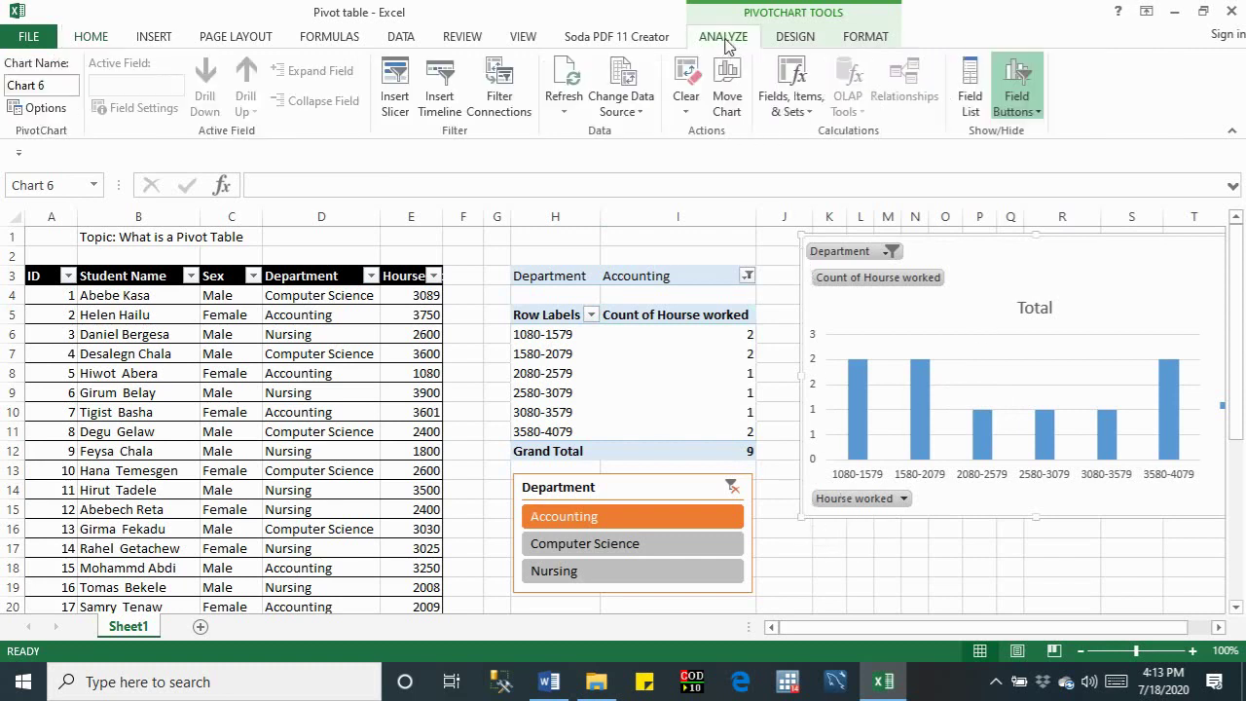
left_click(793, 39)
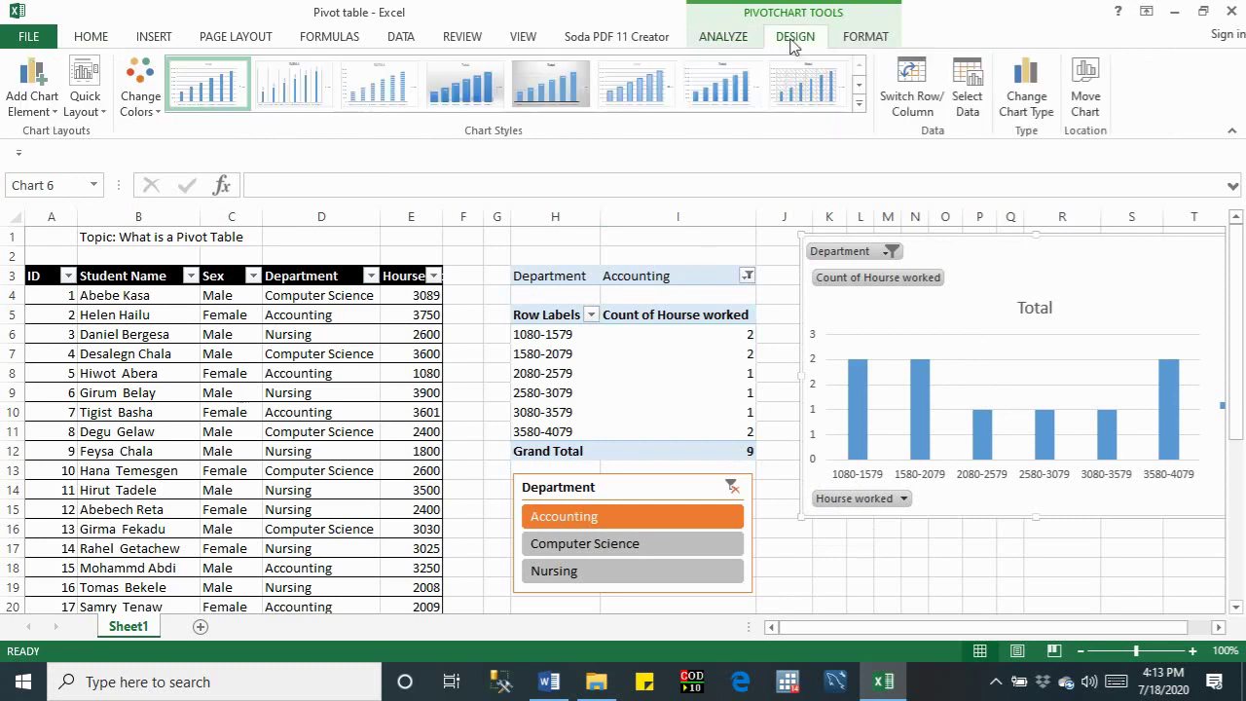
left_click(465, 85)
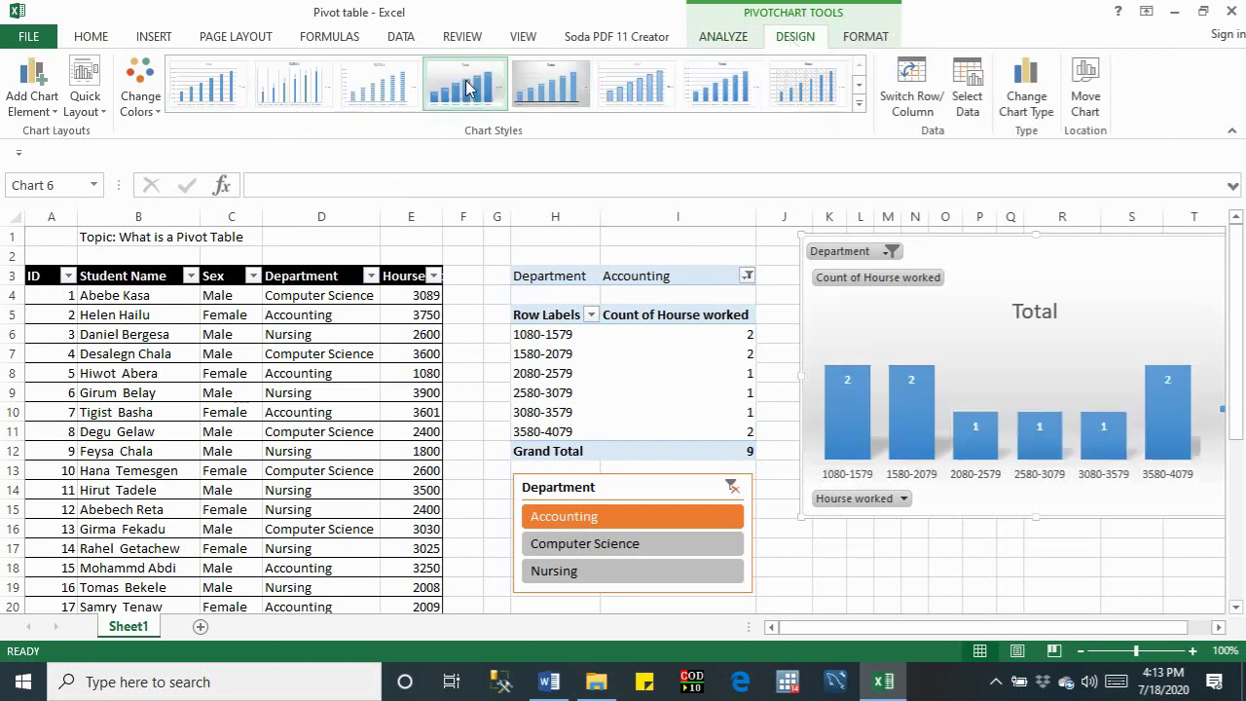
left_click(55, 114)
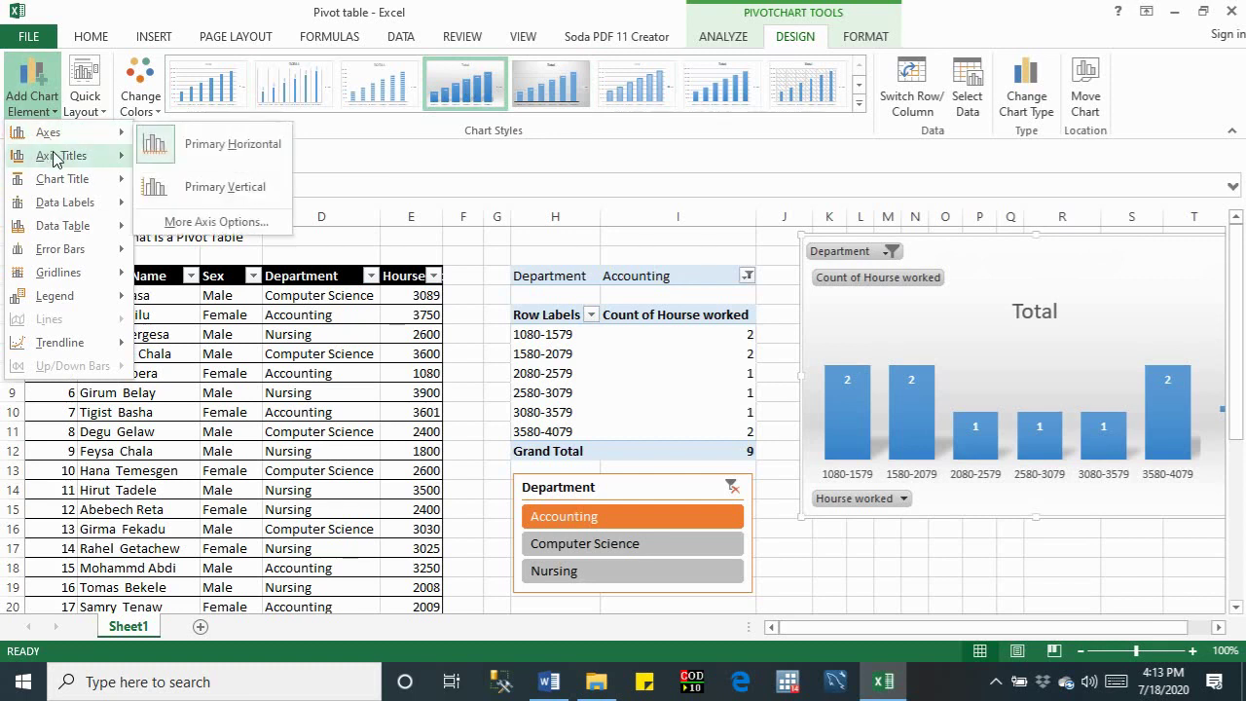
mouse_move(61, 155)
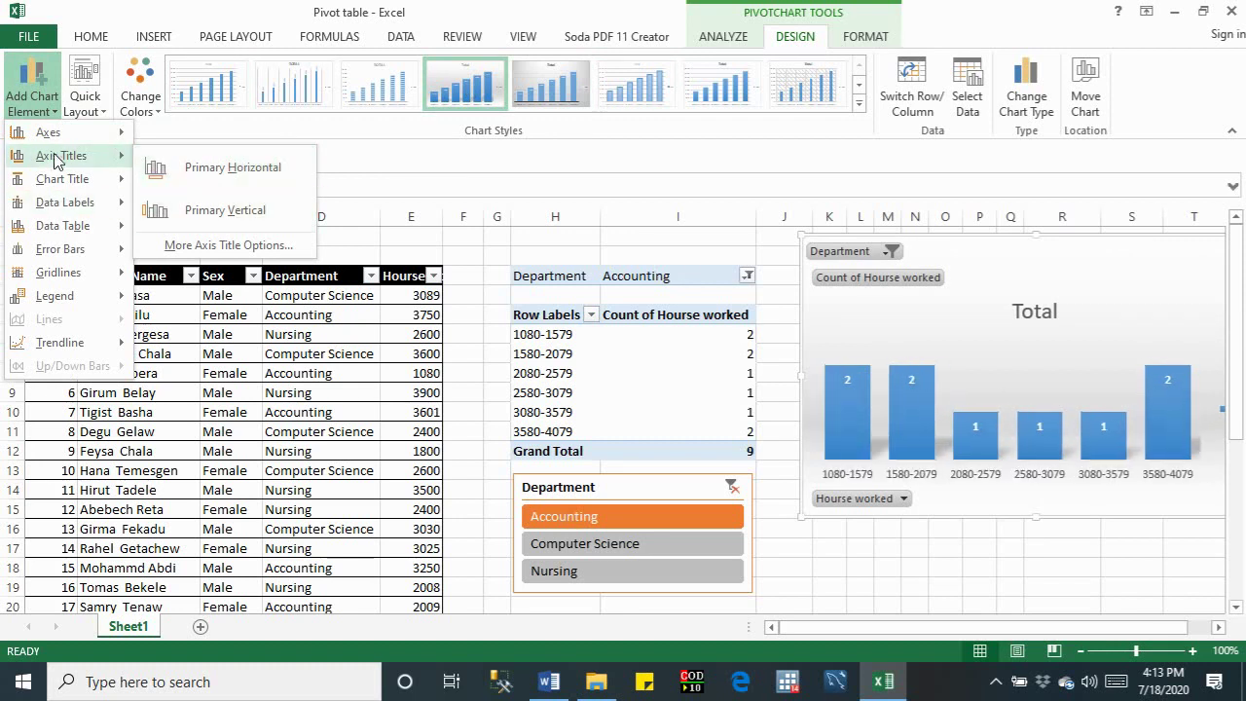
Step: Add a horizontal axis title reading 'Range of working hourse'
left_click(203, 167)
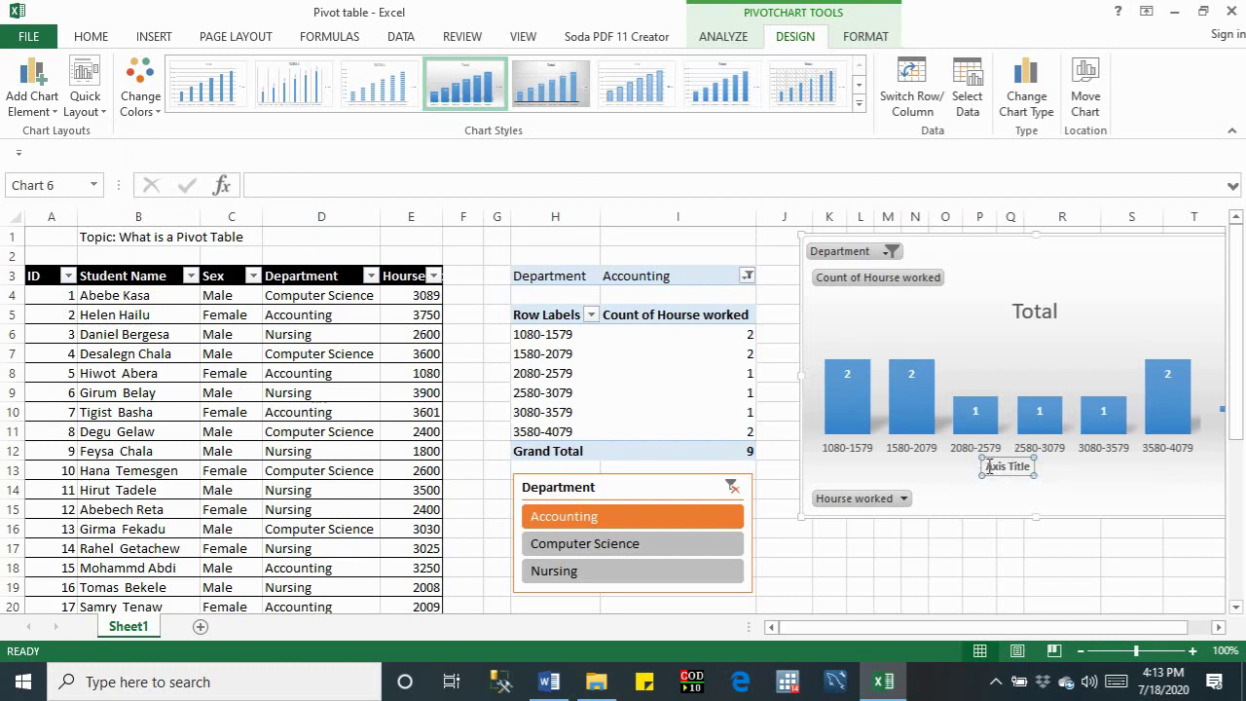
left_click_drag(989, 465, 1028, 470)
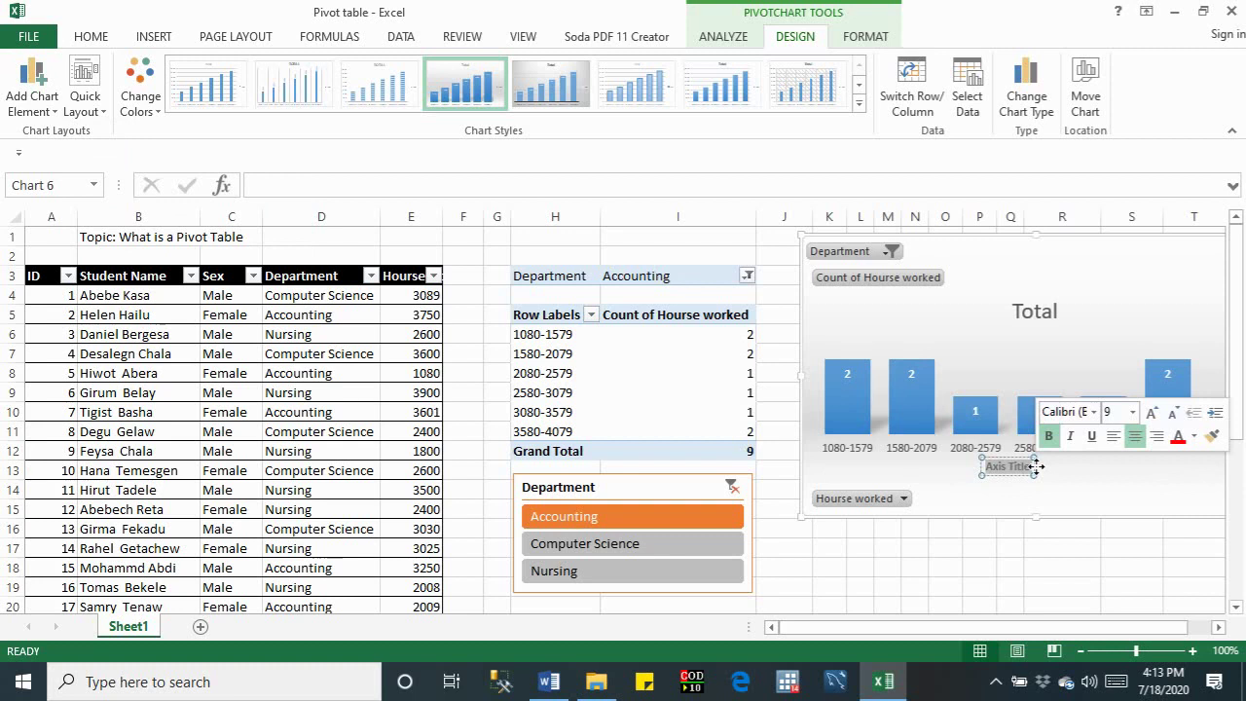
type("Ran")
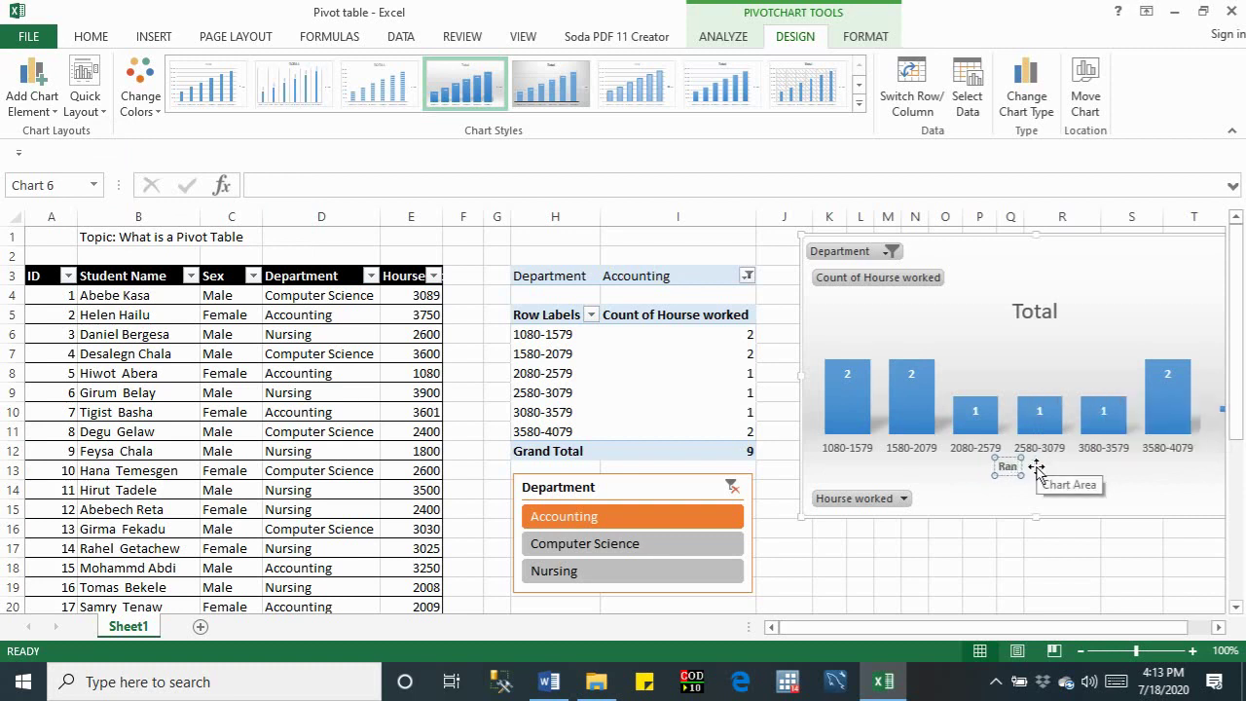
type("ge")
type(" of")
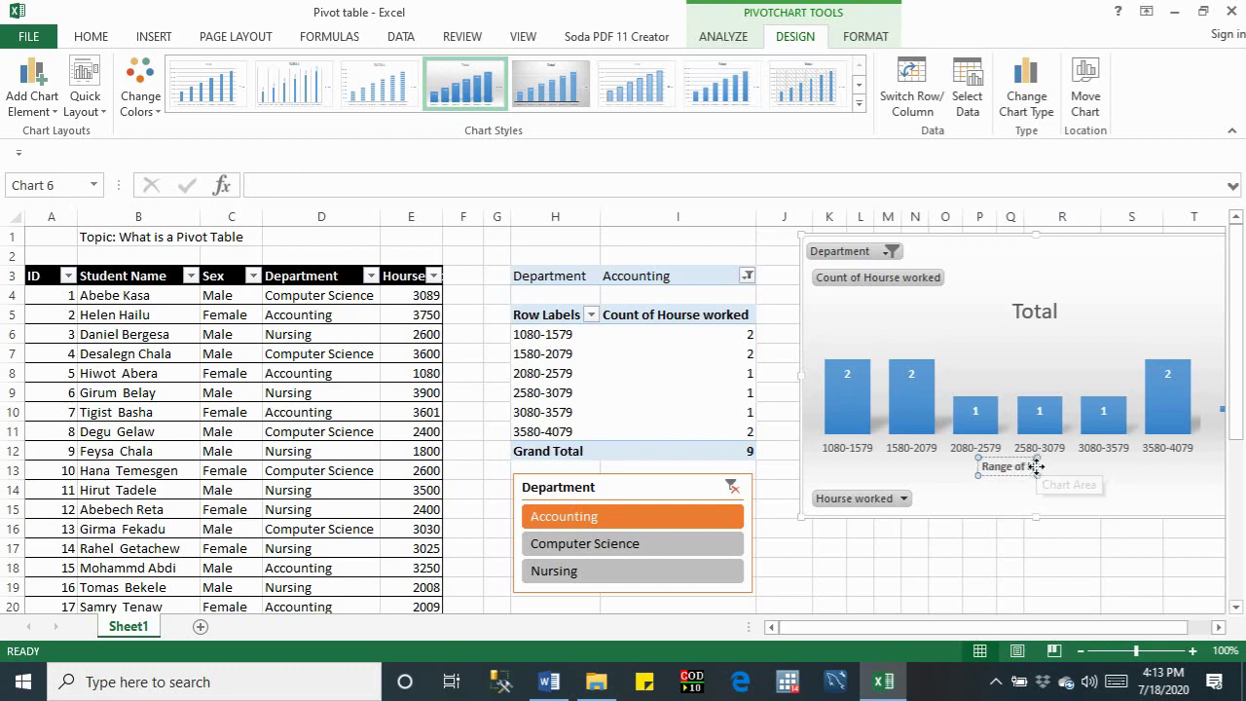
type(" ho")
key("BackSpace")
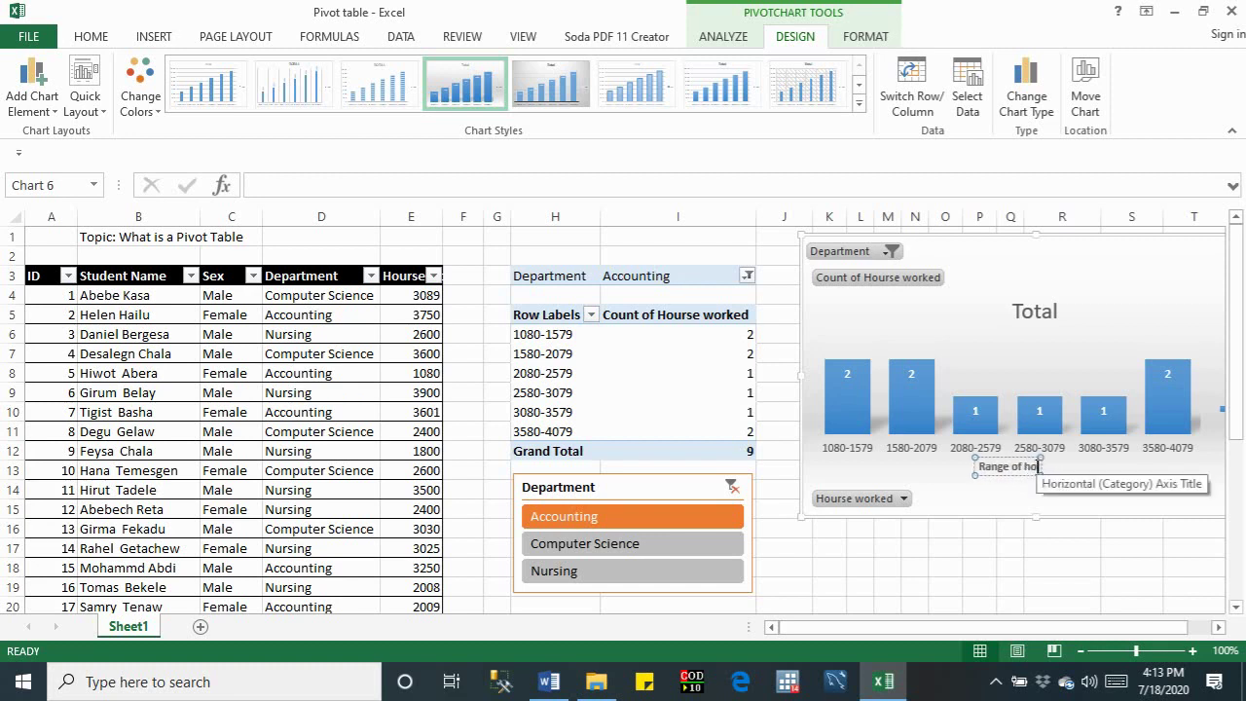
key("BackSpace")
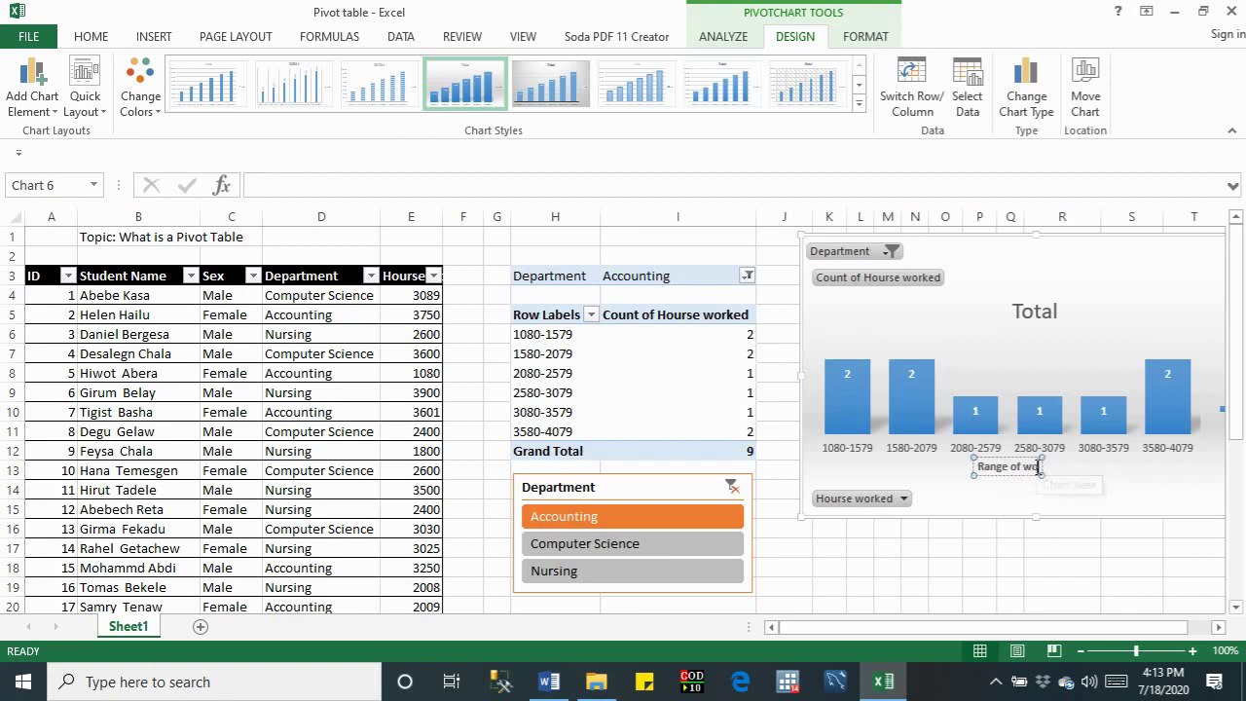
type("working")
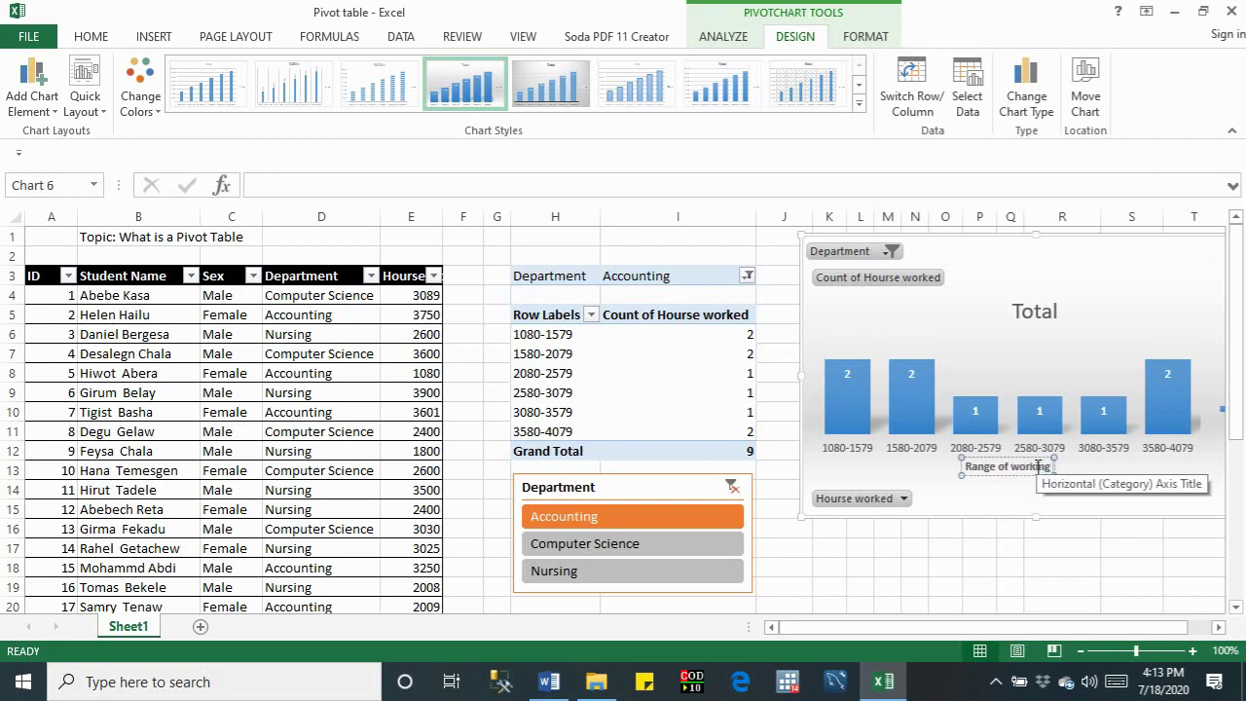
type(" hourse")
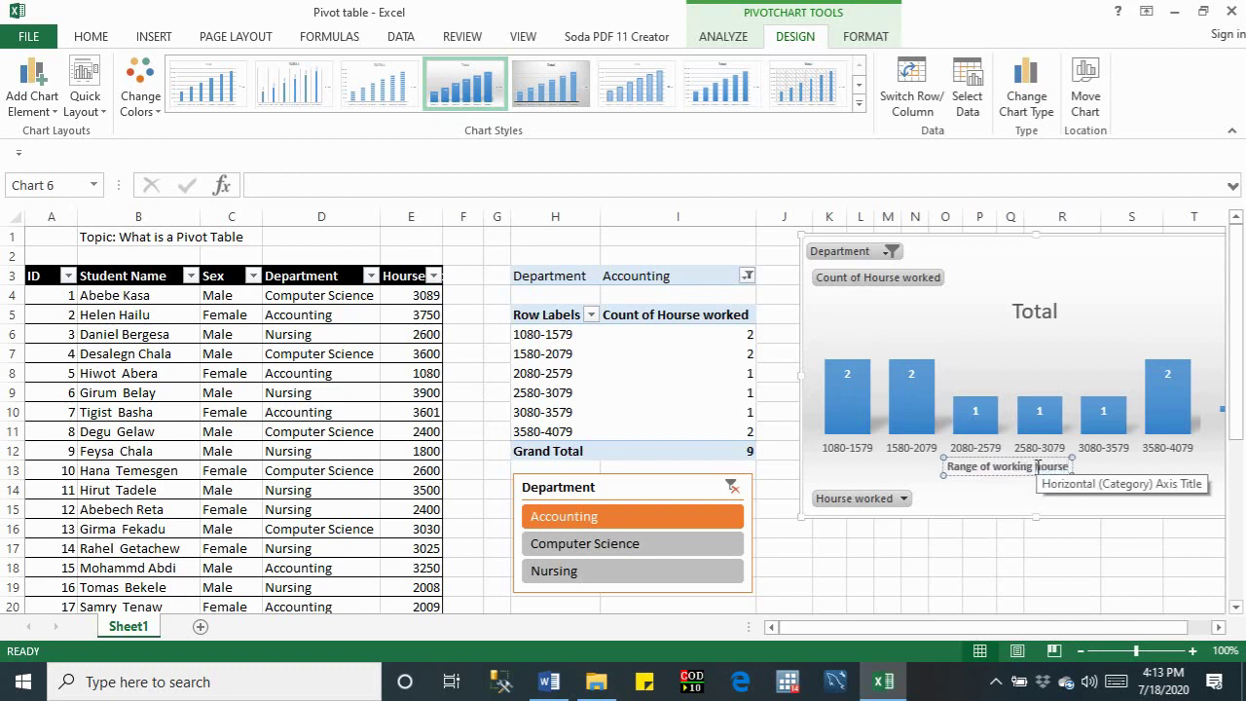
left_click(1003, 508)
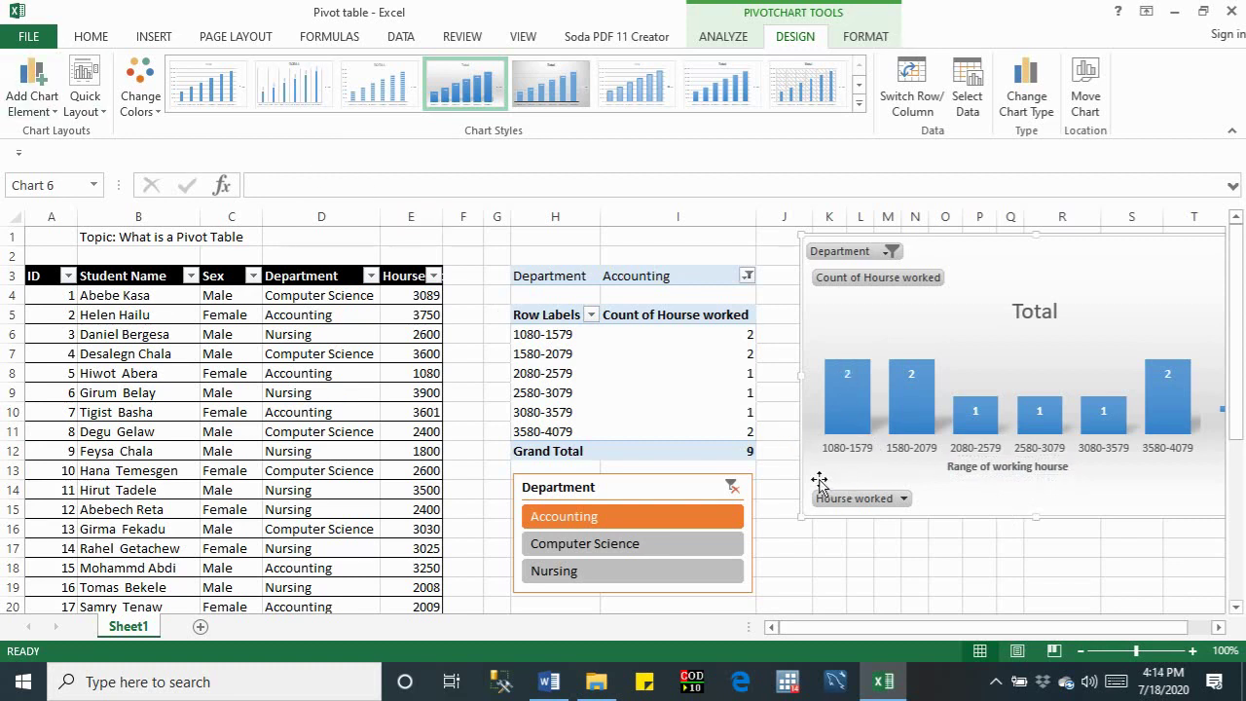
left_click(50, 111)
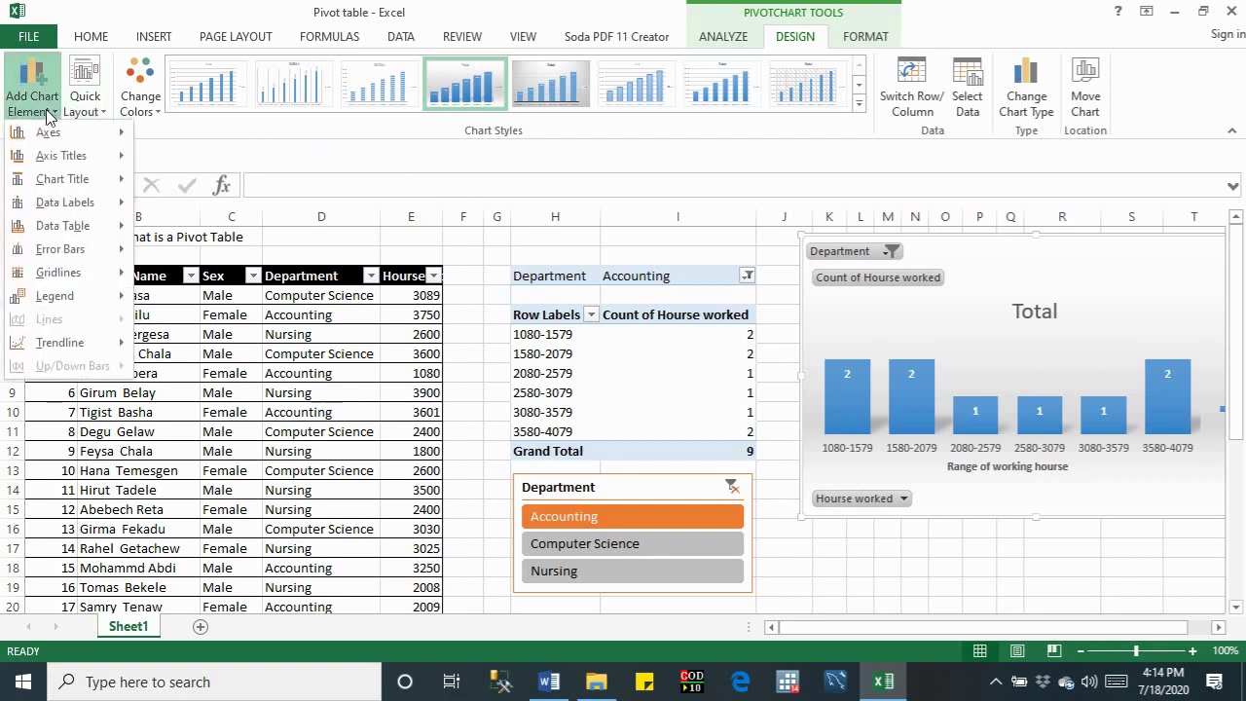
mouse_move(61, 156)
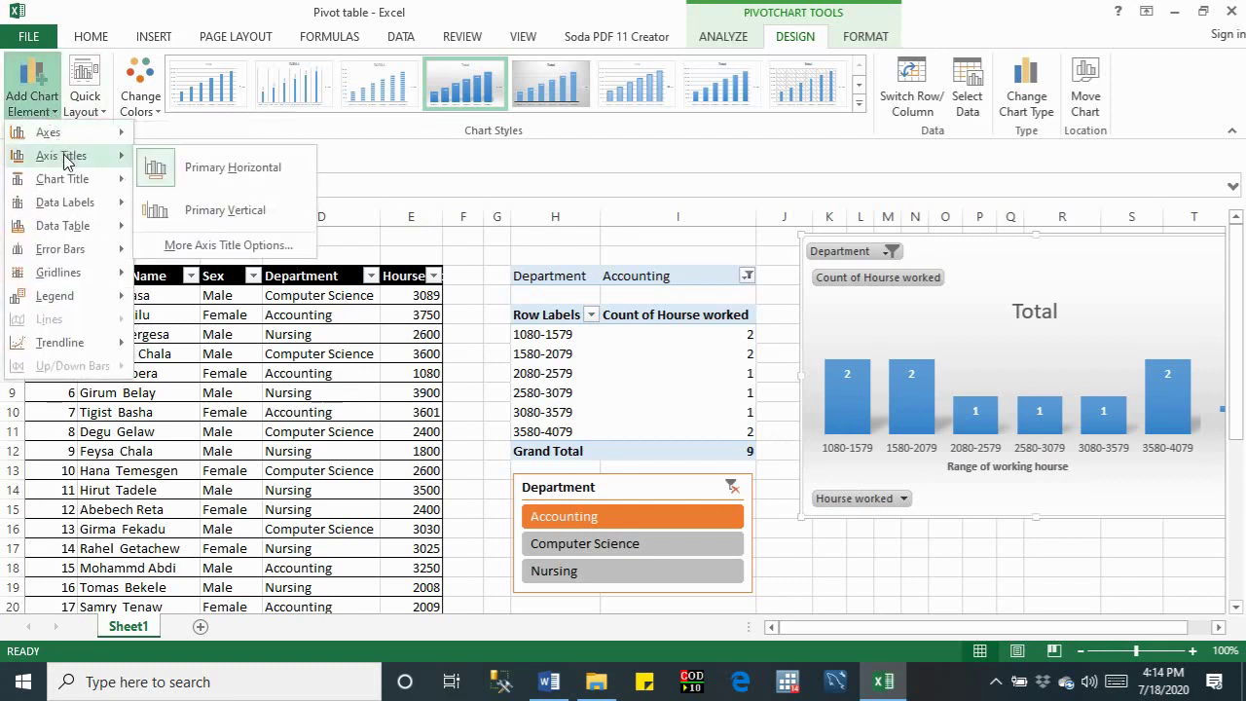
Step: Add a primary vertical axis title reading 'No. Employees'
left_click(160, 214)
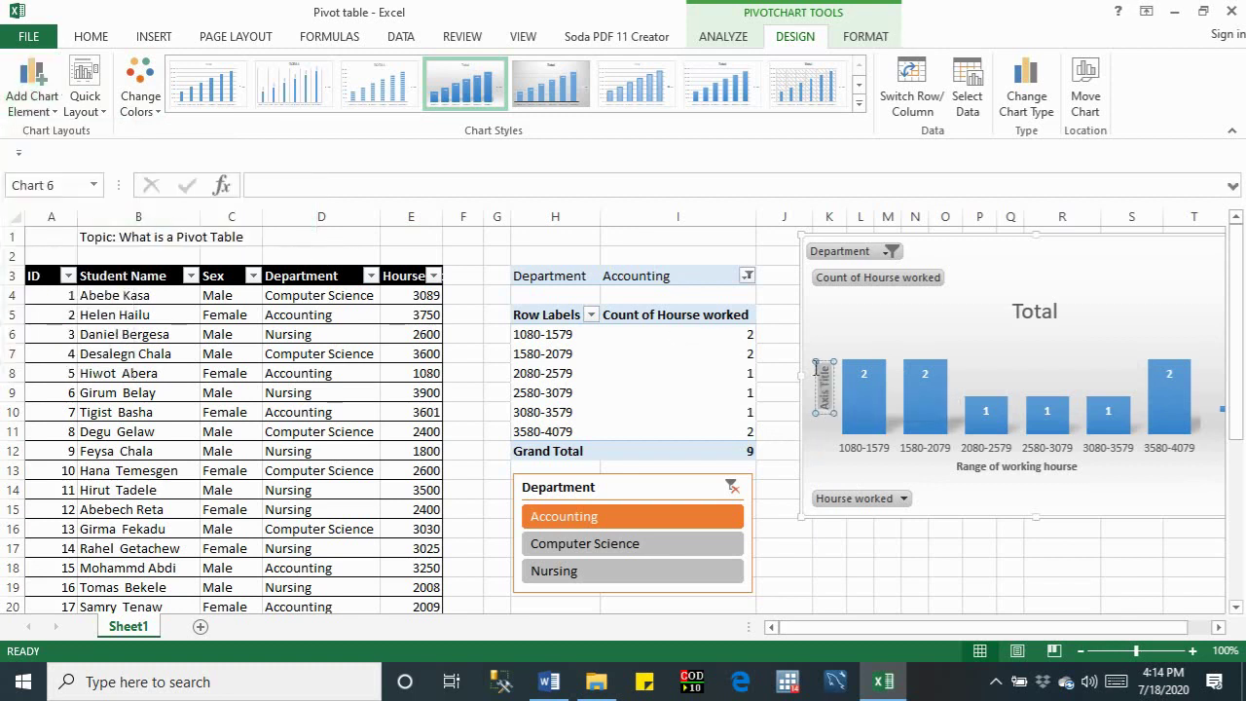
key("Delete")
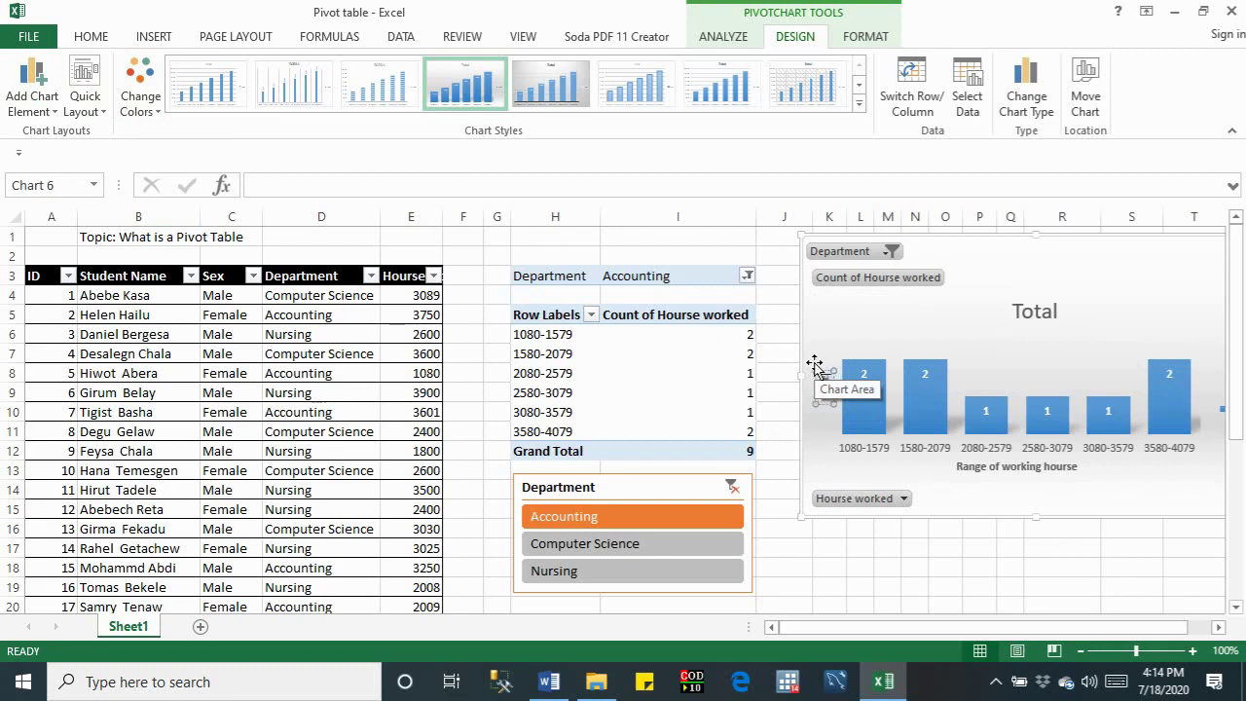
key("ctrl+z")
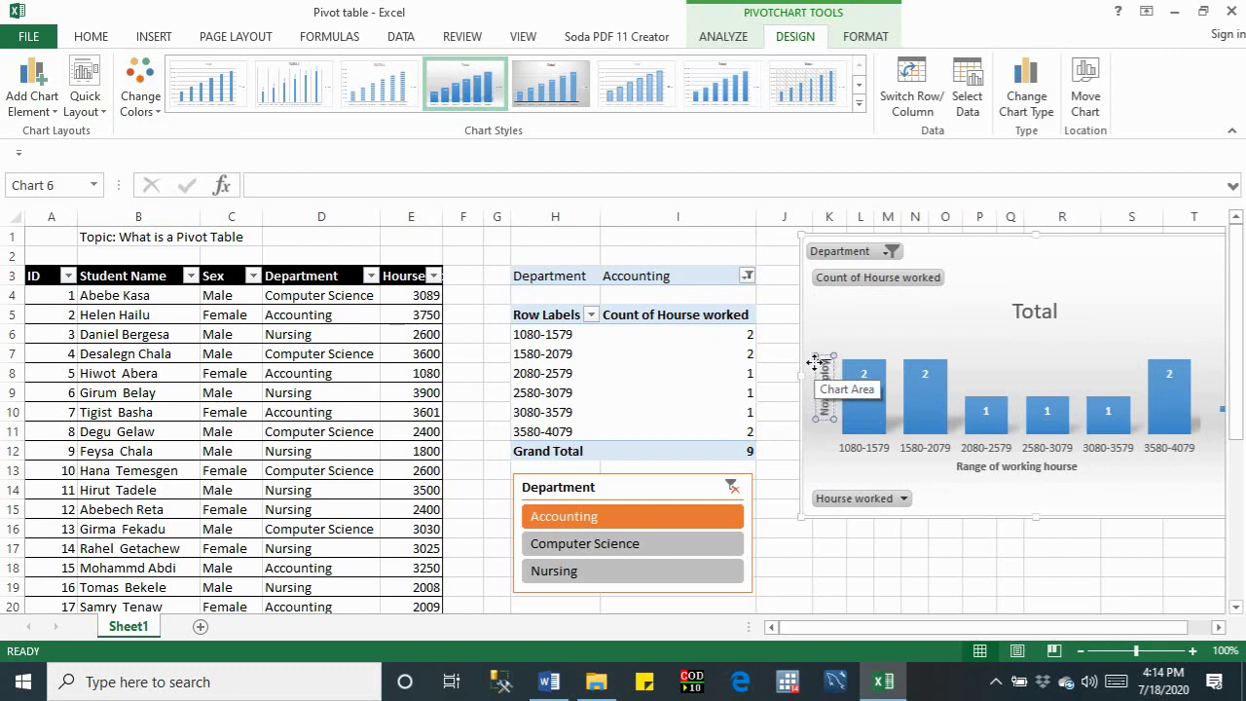
key("ctrl+z")
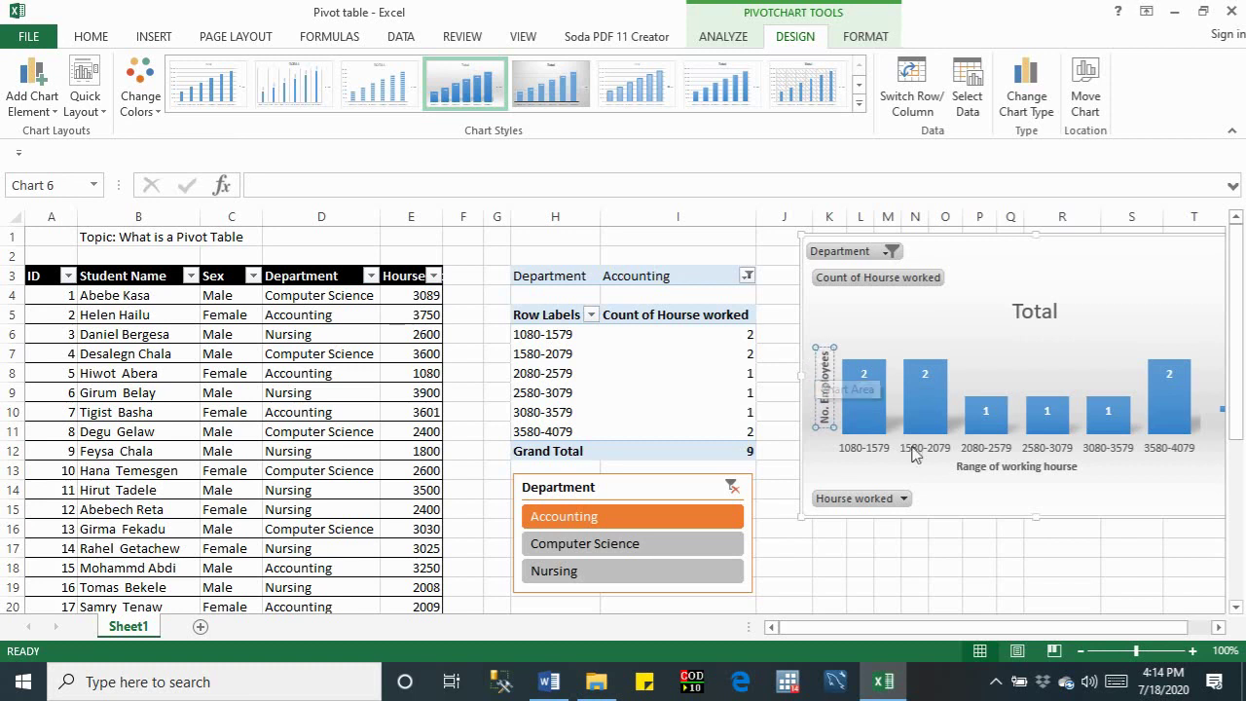
left_click(932, 486)
left_click(32, 97)
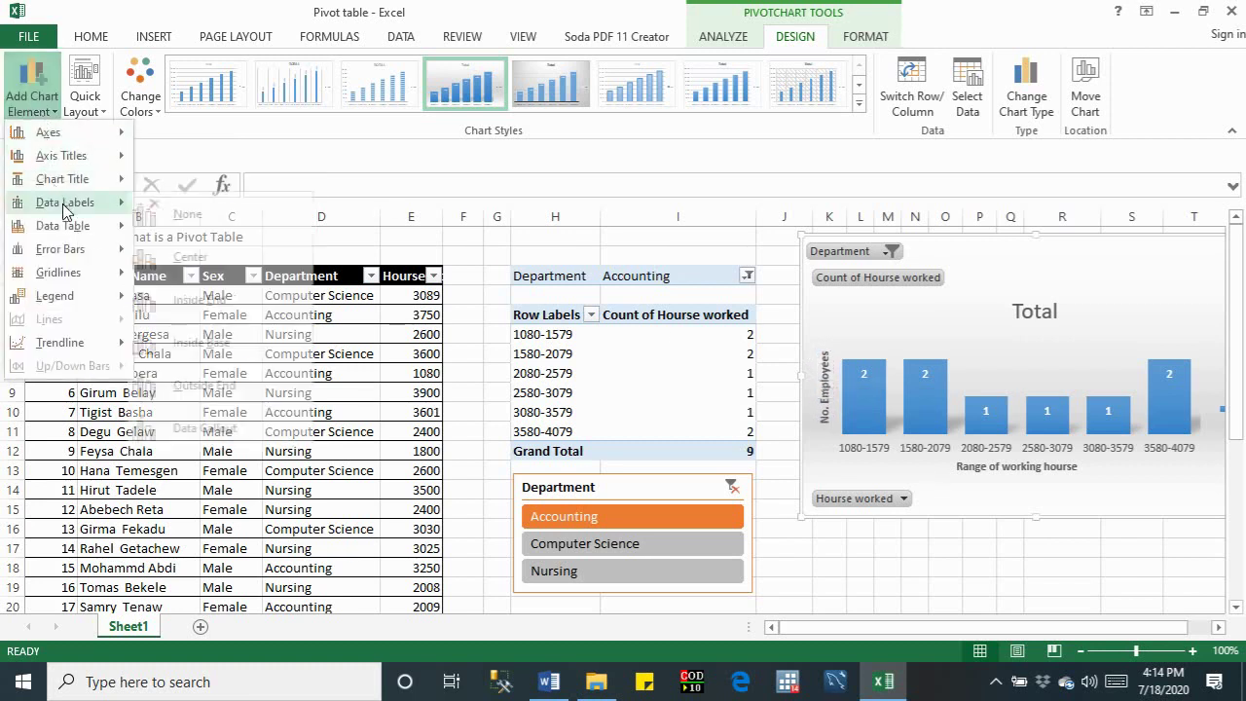
mouse_move(64, 202)
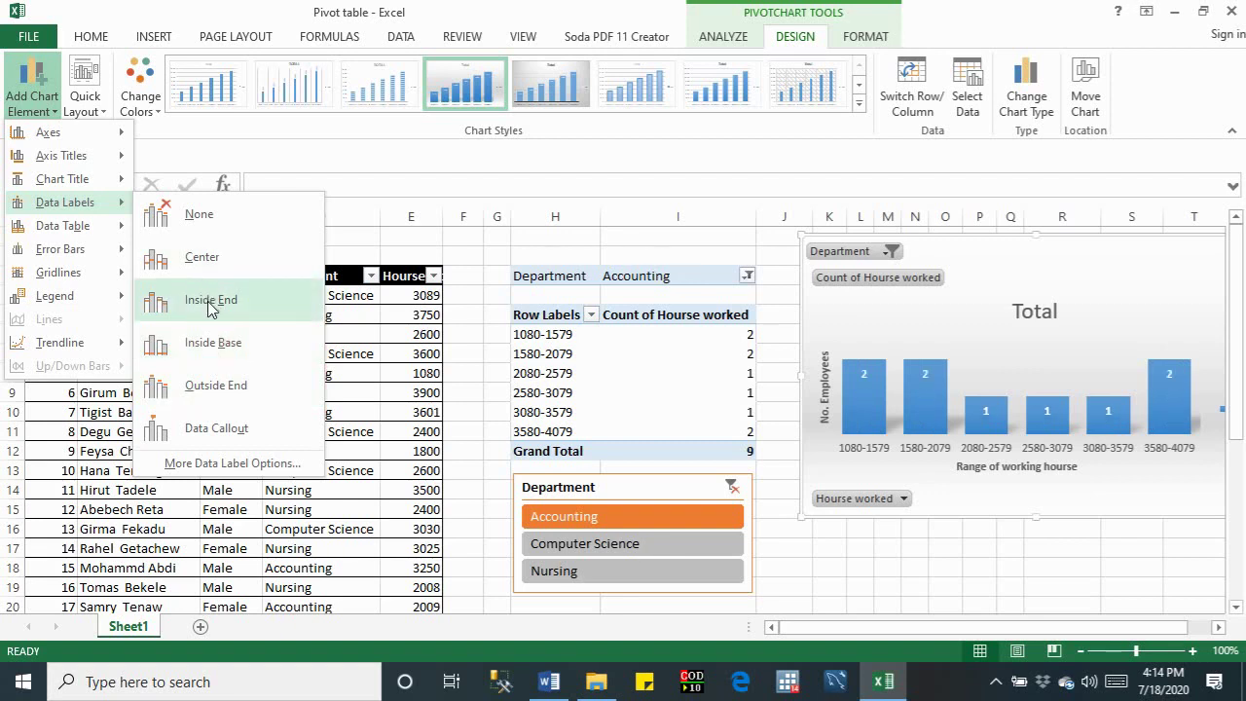
Step: Place the data labels at Outside End above each bar and select all the labels
left_click(223, 386)
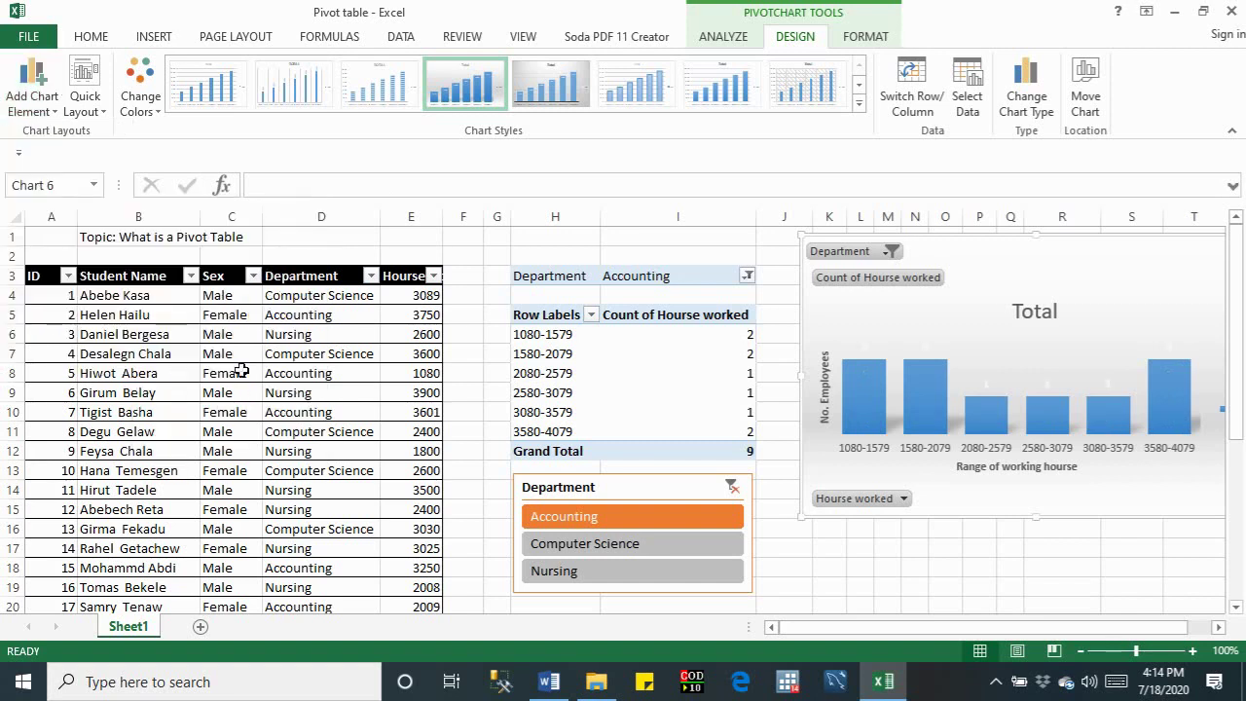
left_click(864, 349)
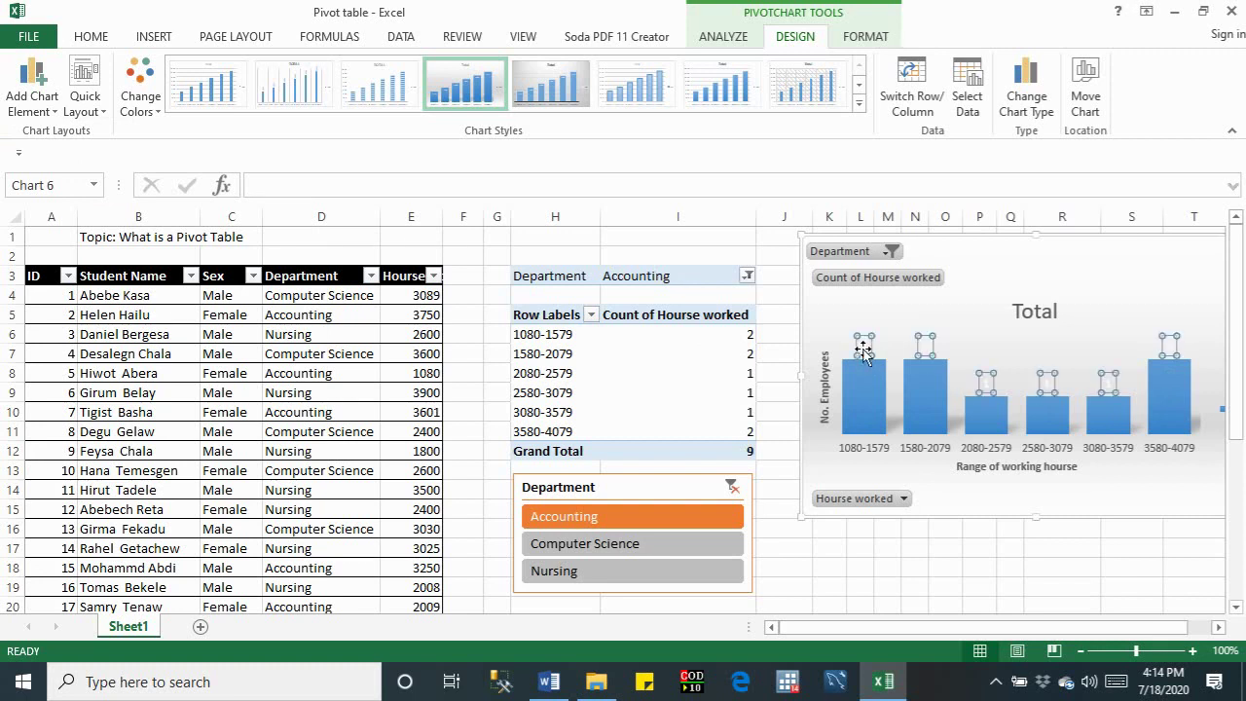
left_click(865, 348)
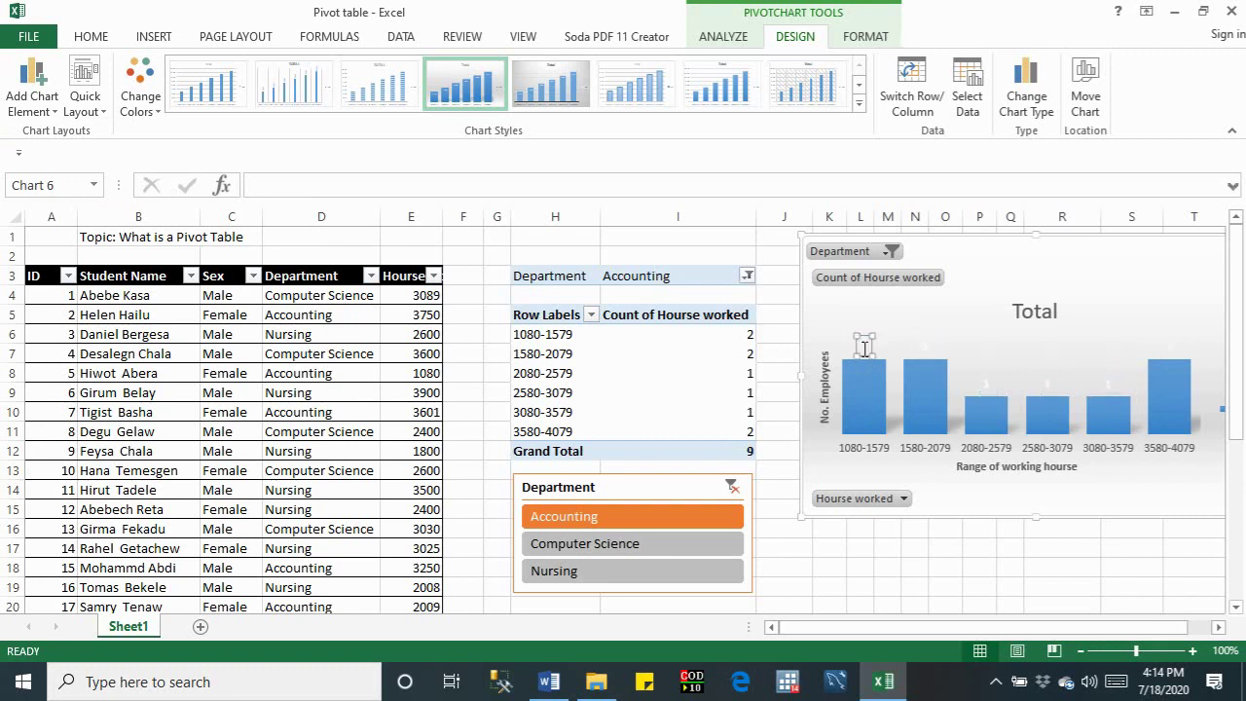
left_click(874, 404)
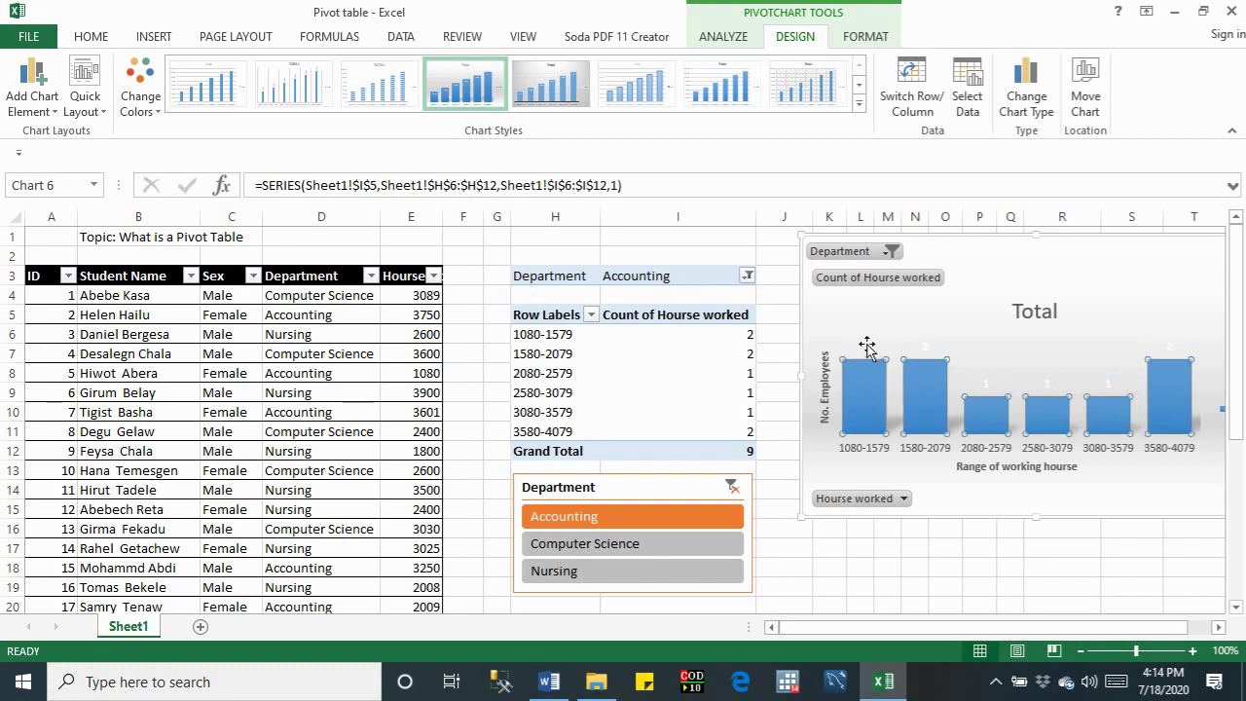
left_click(866, 348)
Step: Make the data label font bold dark red in the Font dialog
right_click(866, 346)
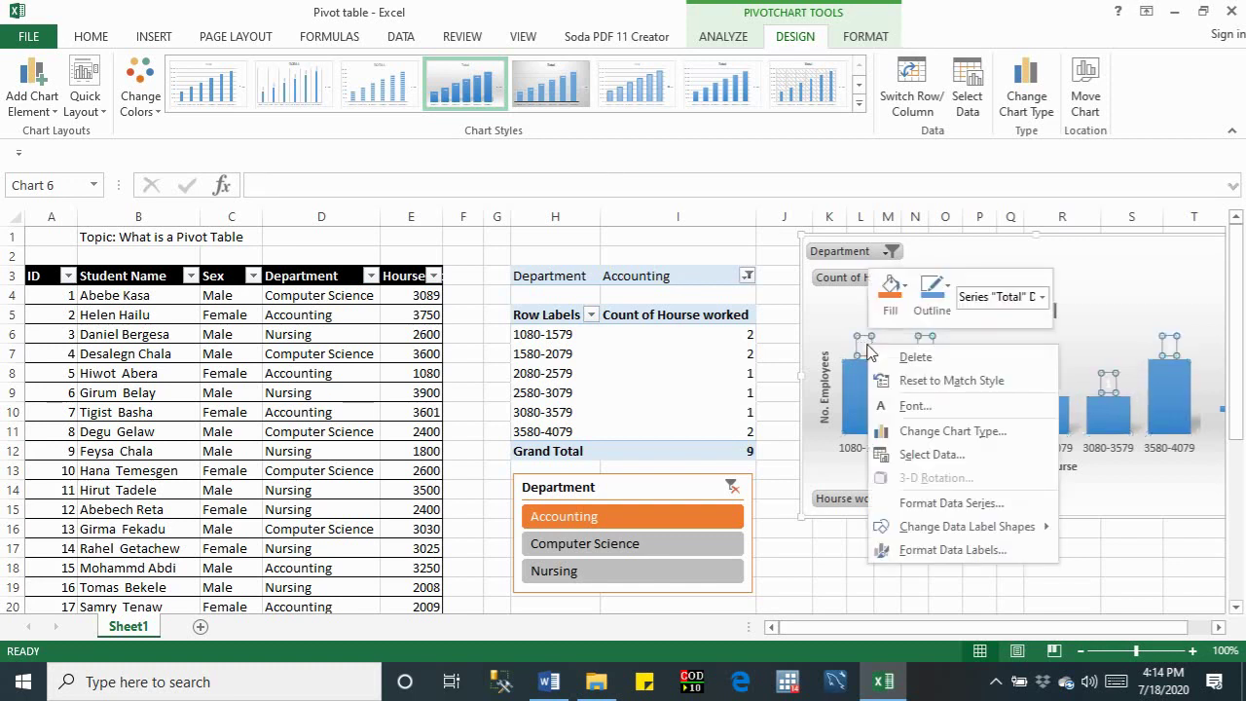
left_click(915, 406)
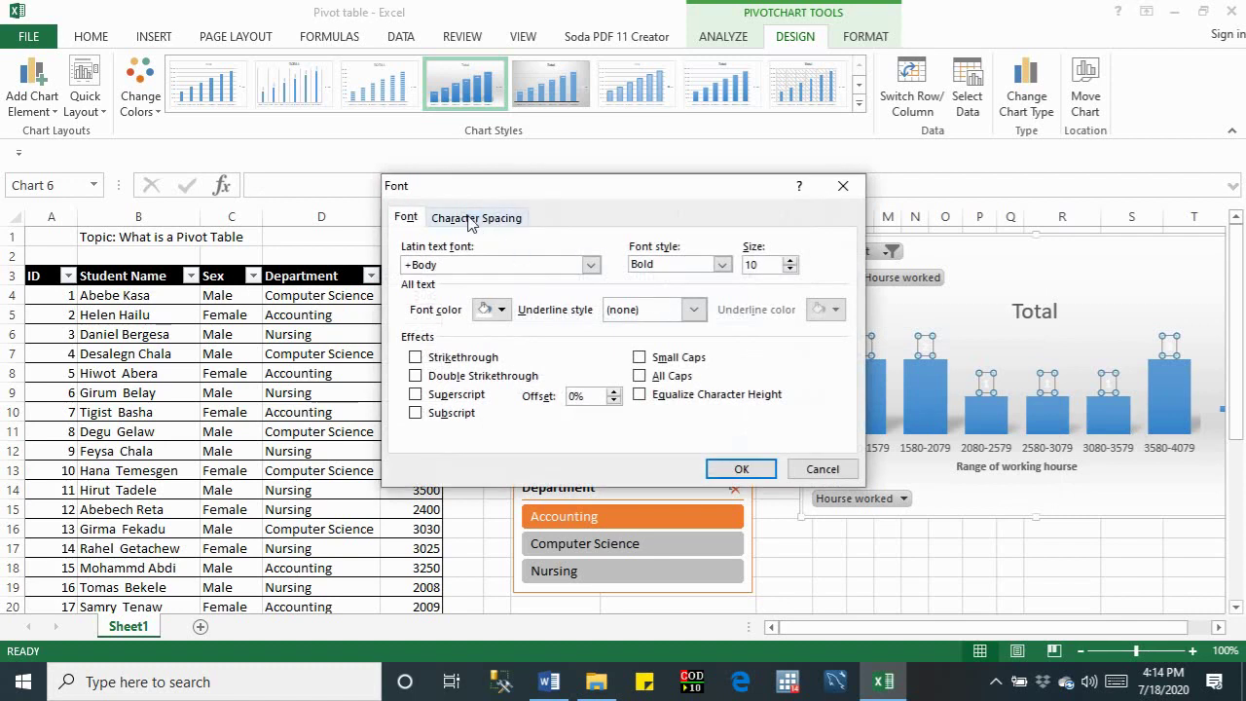
left_click(502, 312)
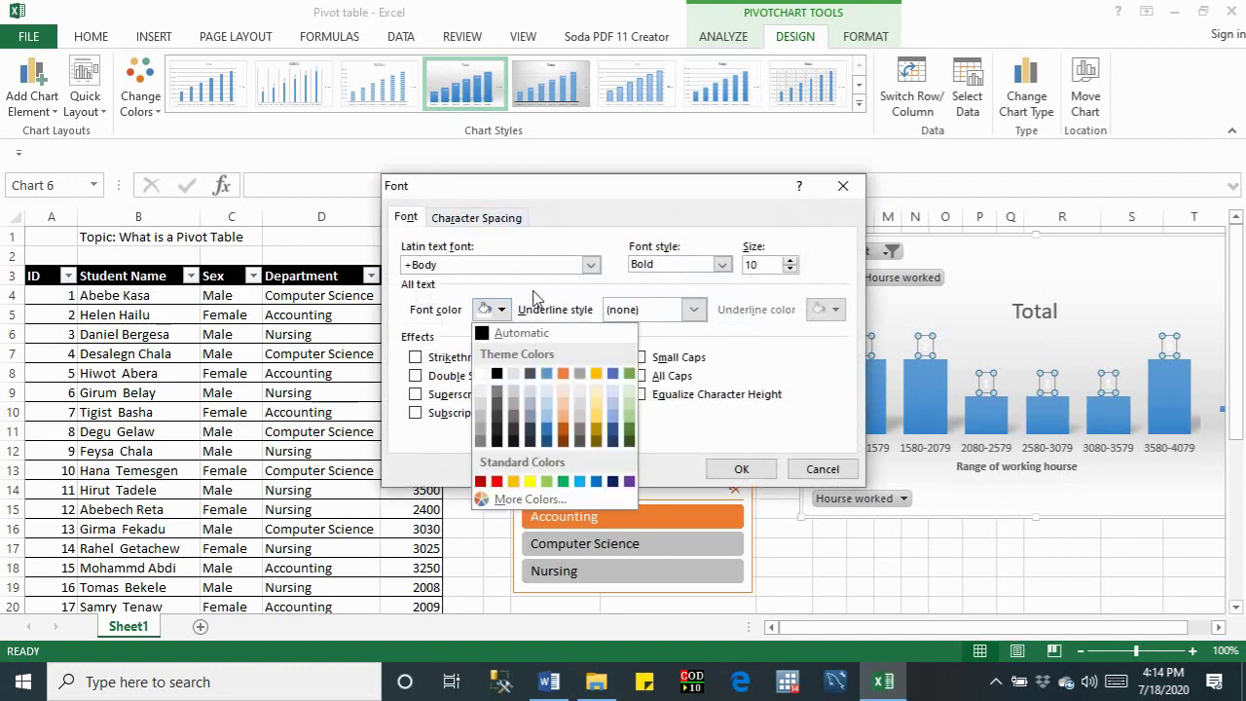
left_click(534, 298)
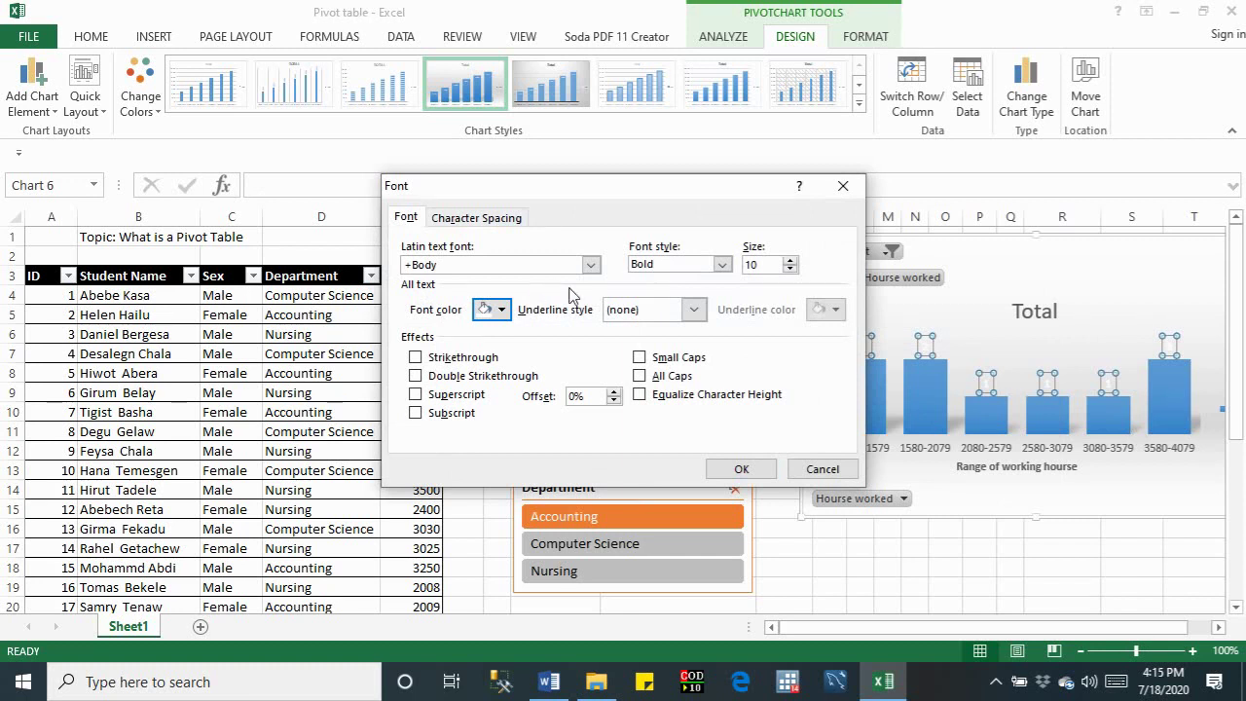
left_click(722, 264)
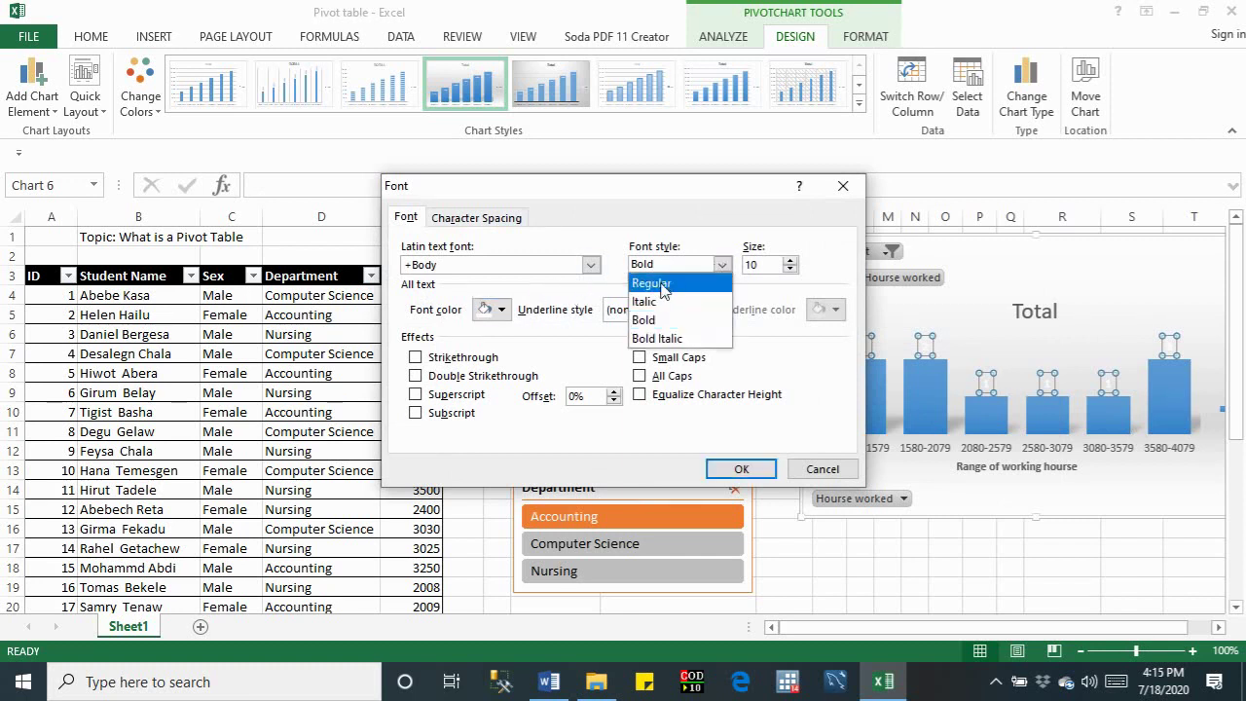
left_click(693, 224)
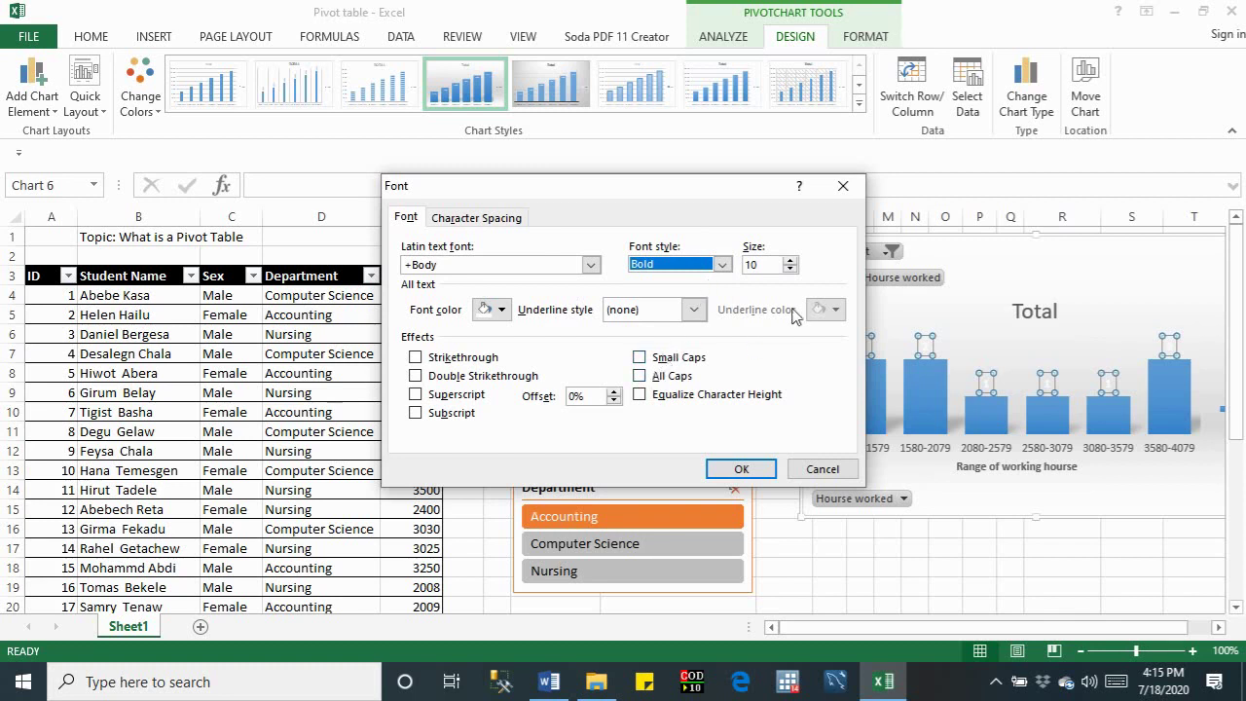
left_click(503, 311)
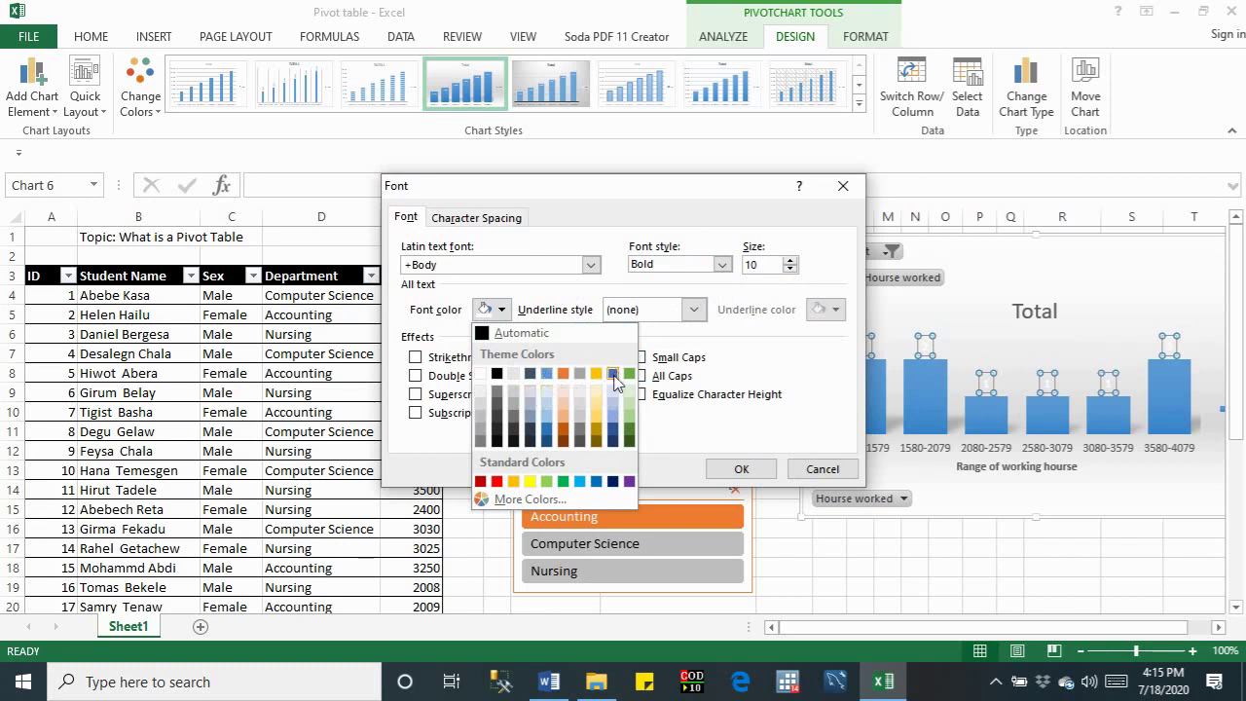
left_click(496, 480)
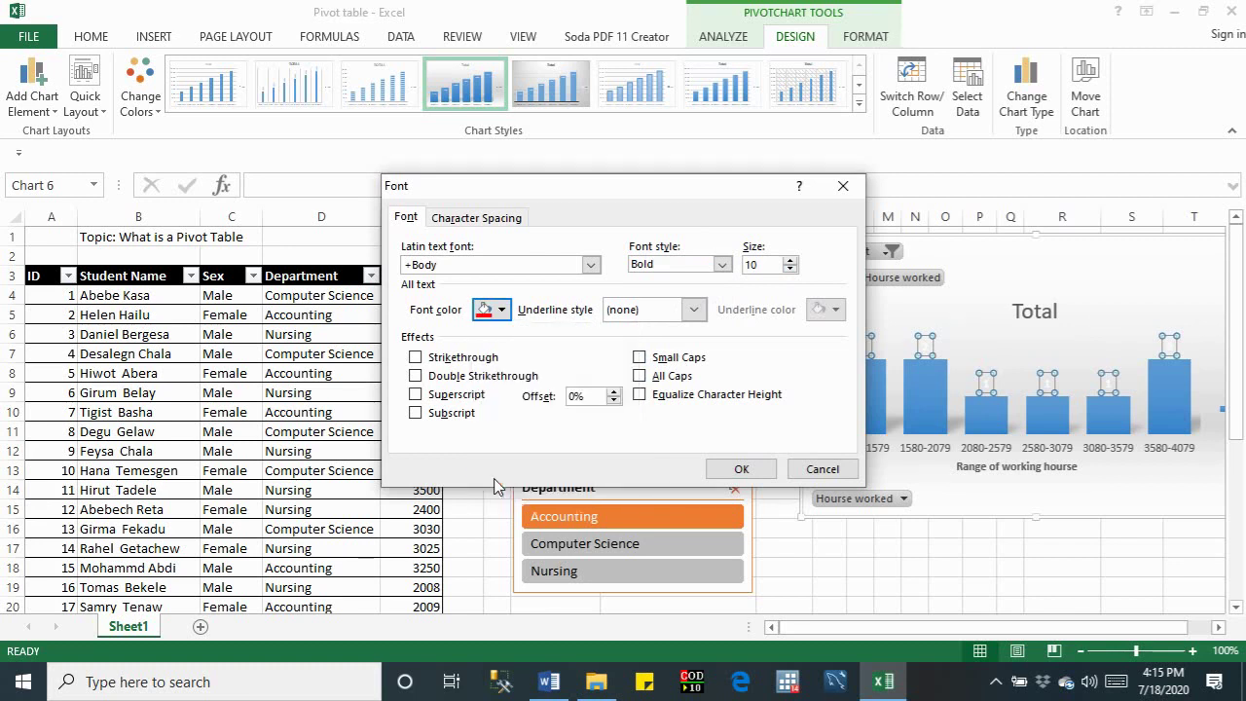
left_click(740, 468)
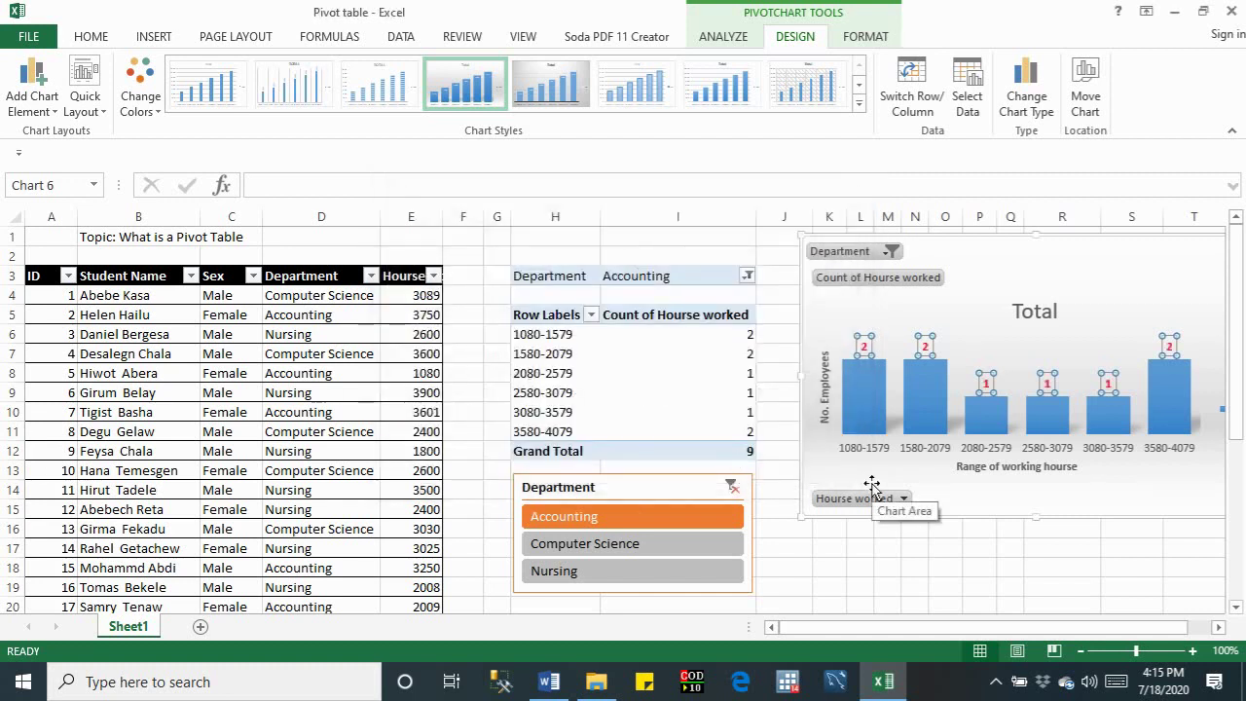
Step: Remove the 'Total' chart title from the PivotChart
left_click(843, 487)
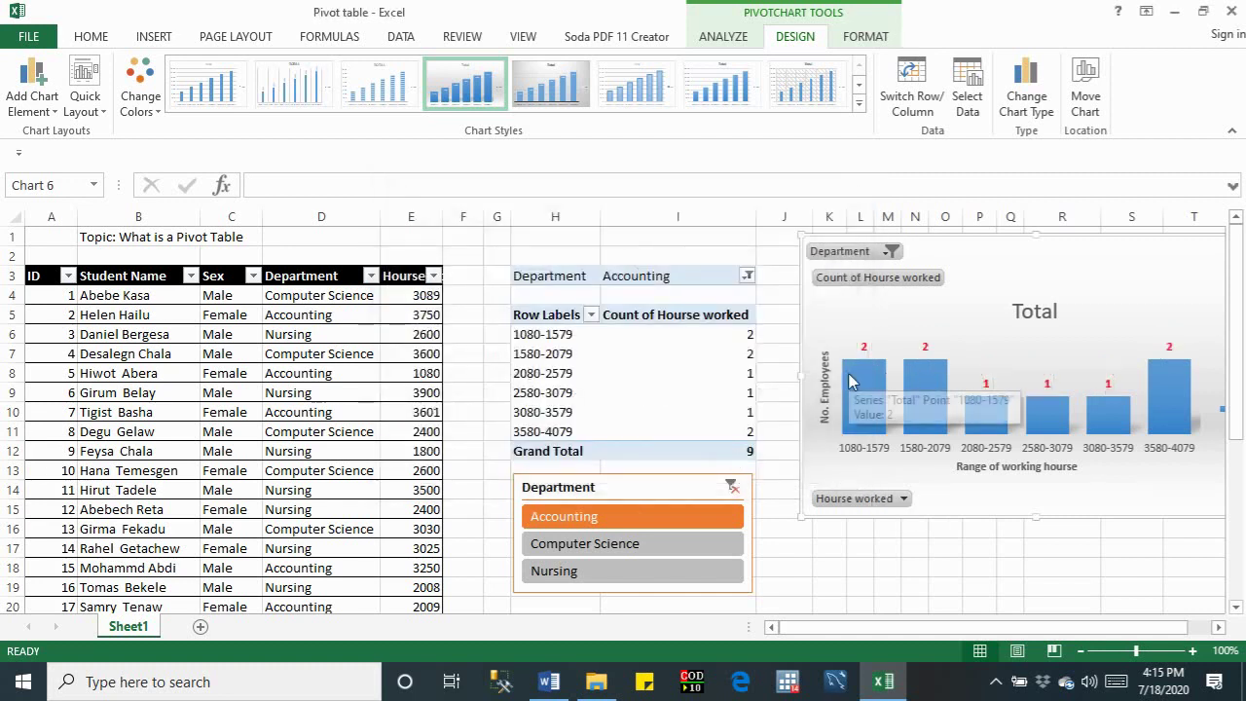
left_click(32, 107)
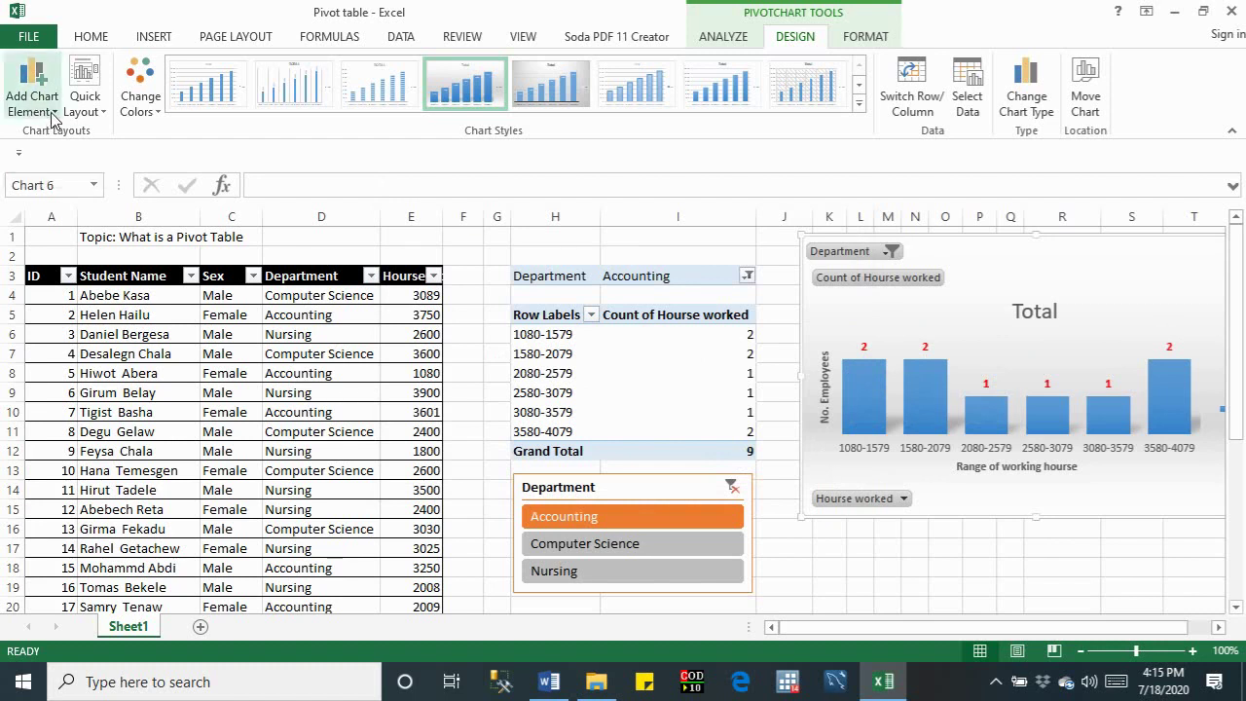
mouse_move(62, 179)
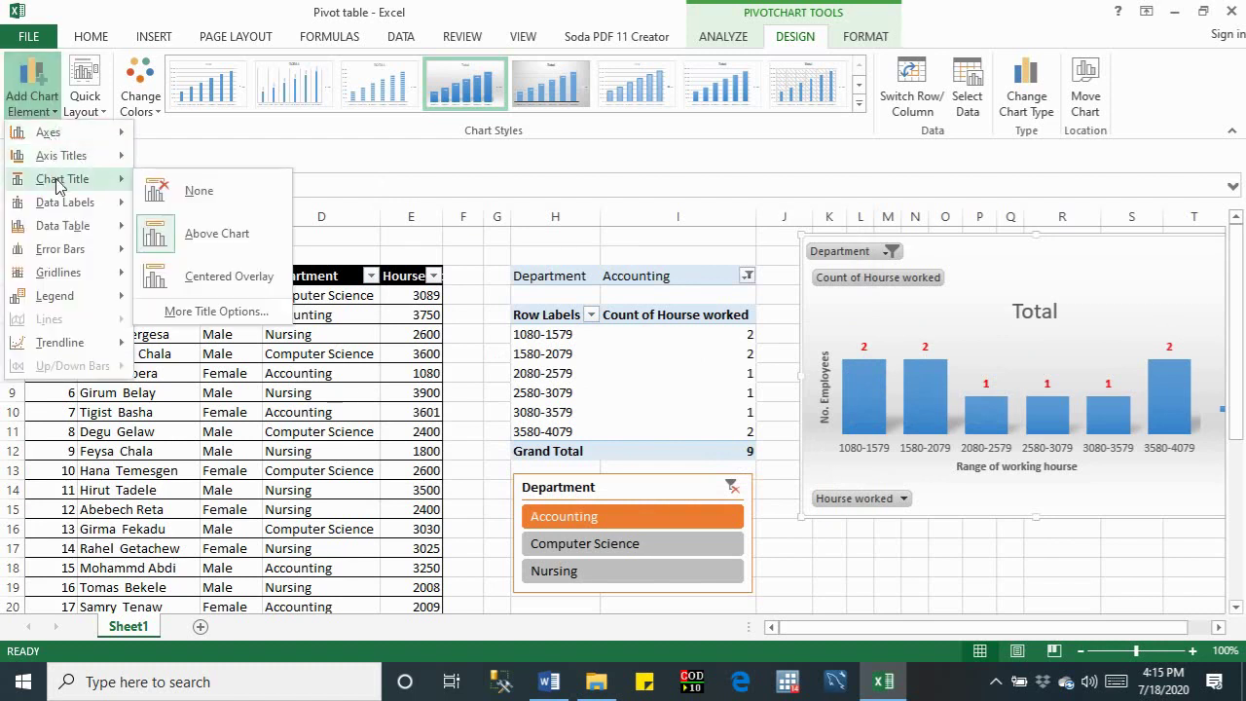
left_click(178, 195)
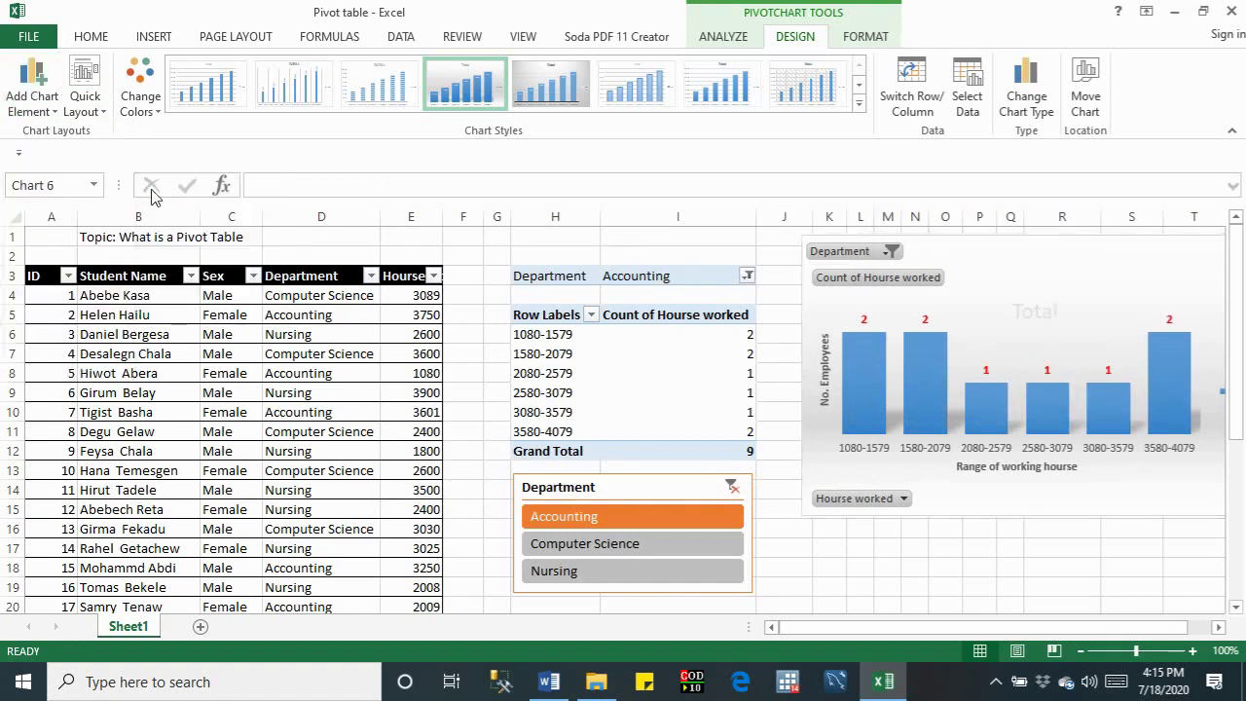
left_click(43, 110)
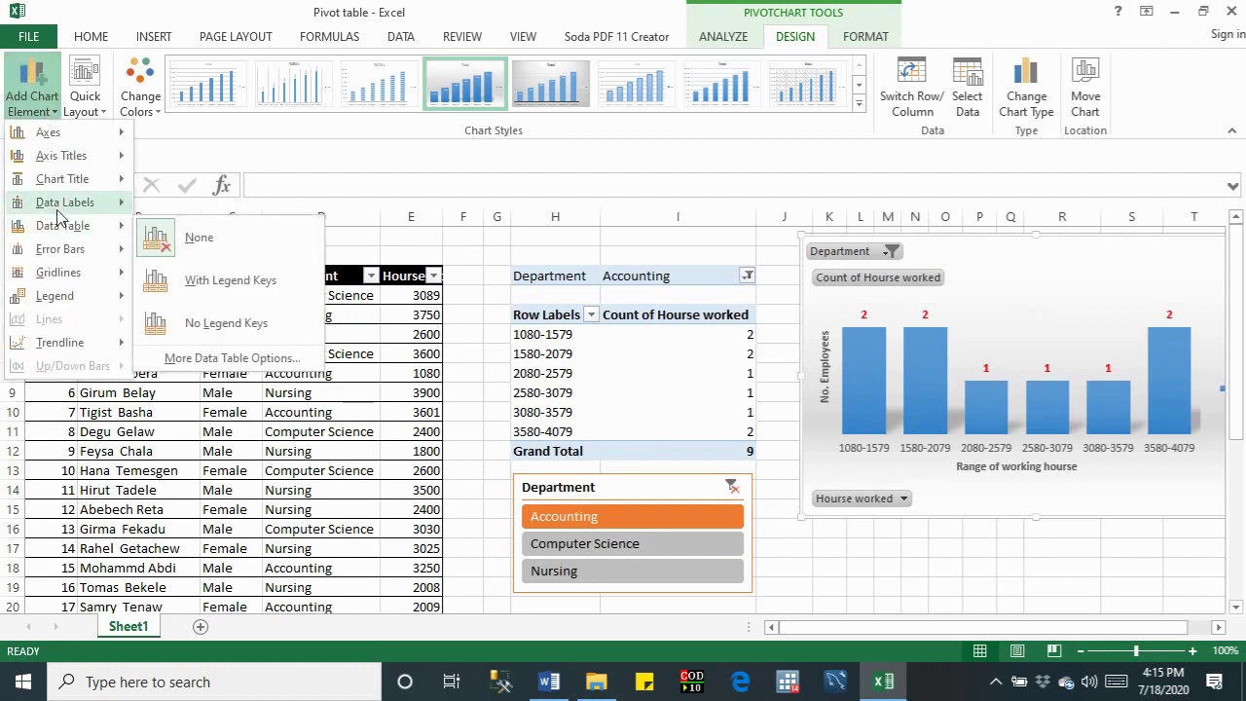
mouse_move(64, 203)
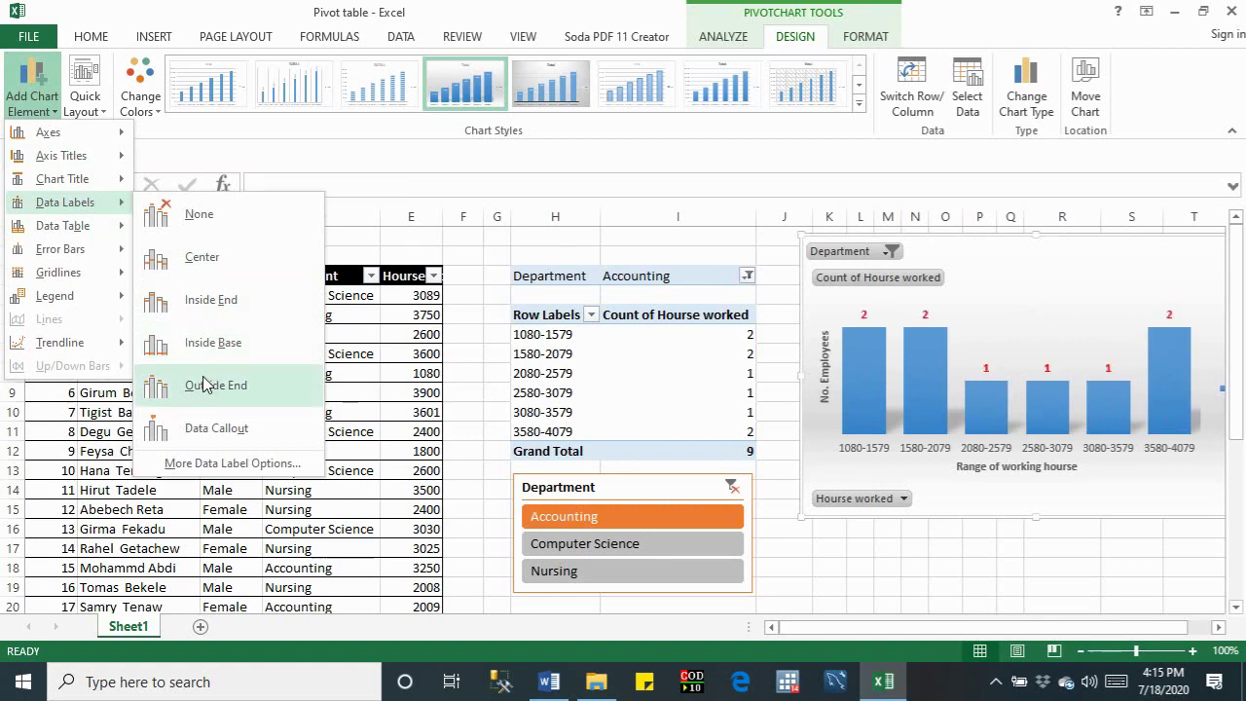
left_click(232, 373)
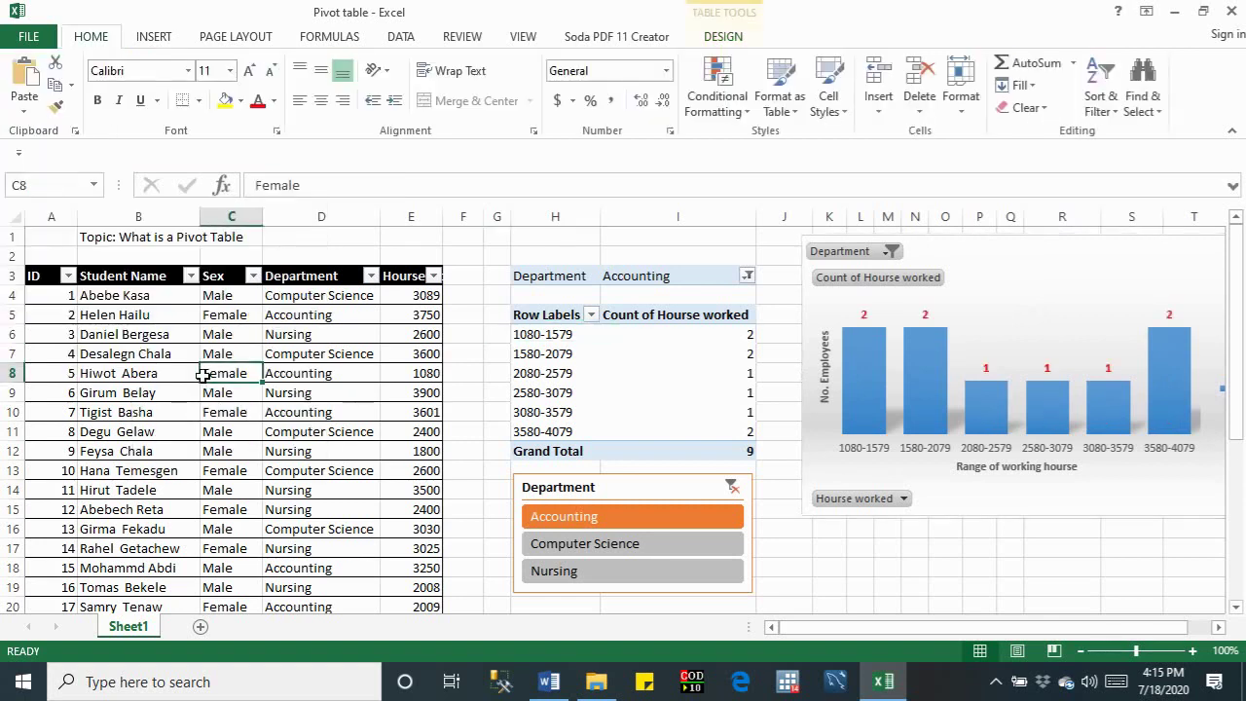
left_click(23, 109)
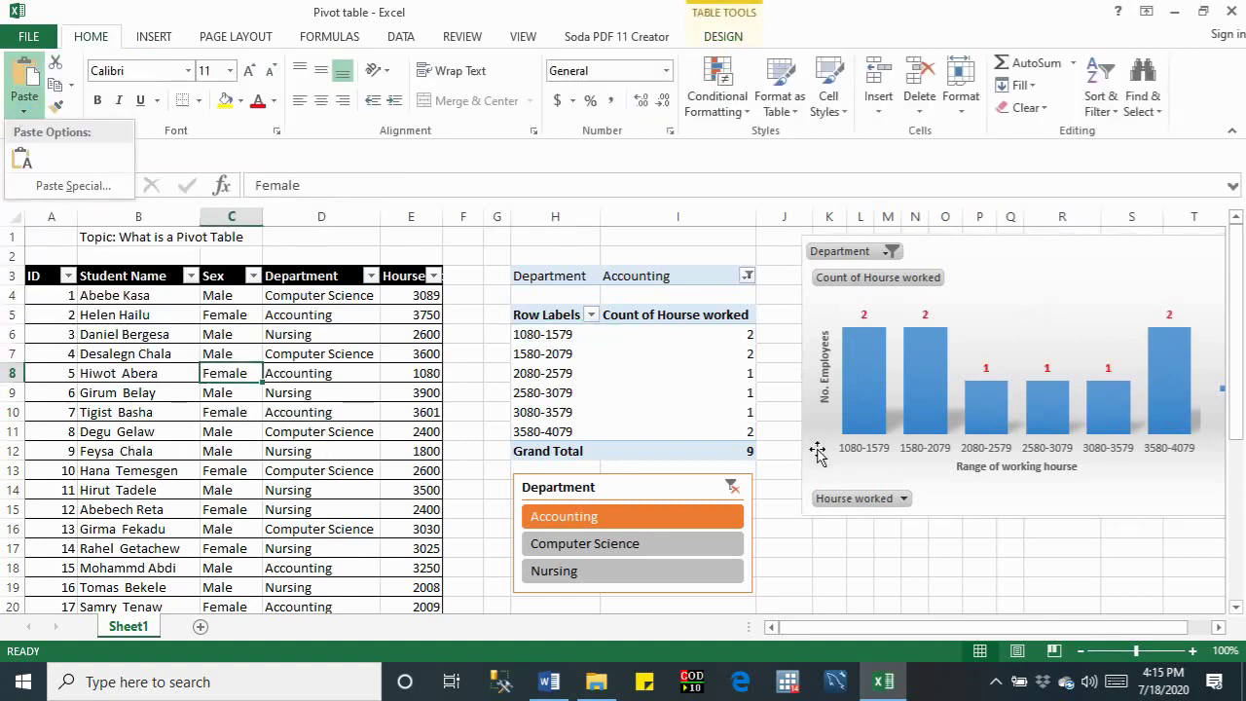
key("Escape")
Step: Select the PivotChart and show the PivotChart Tools Design options
left_click(721, 36)
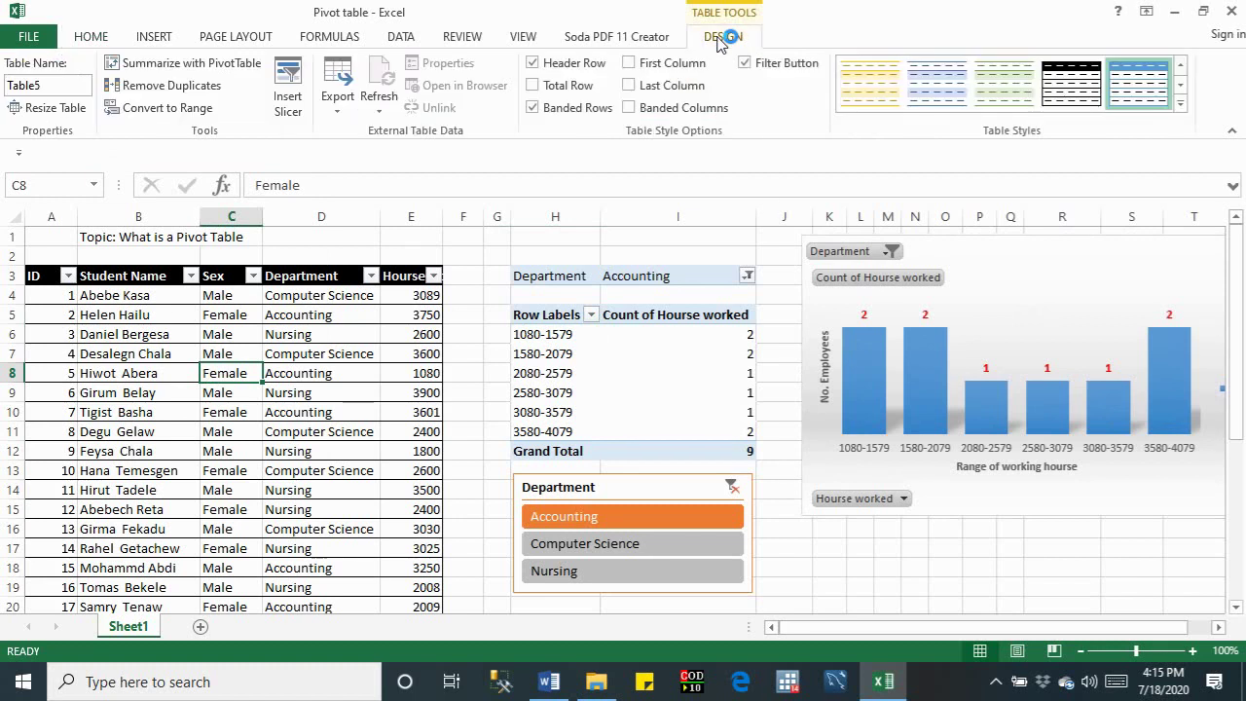
left_click(813, 474)
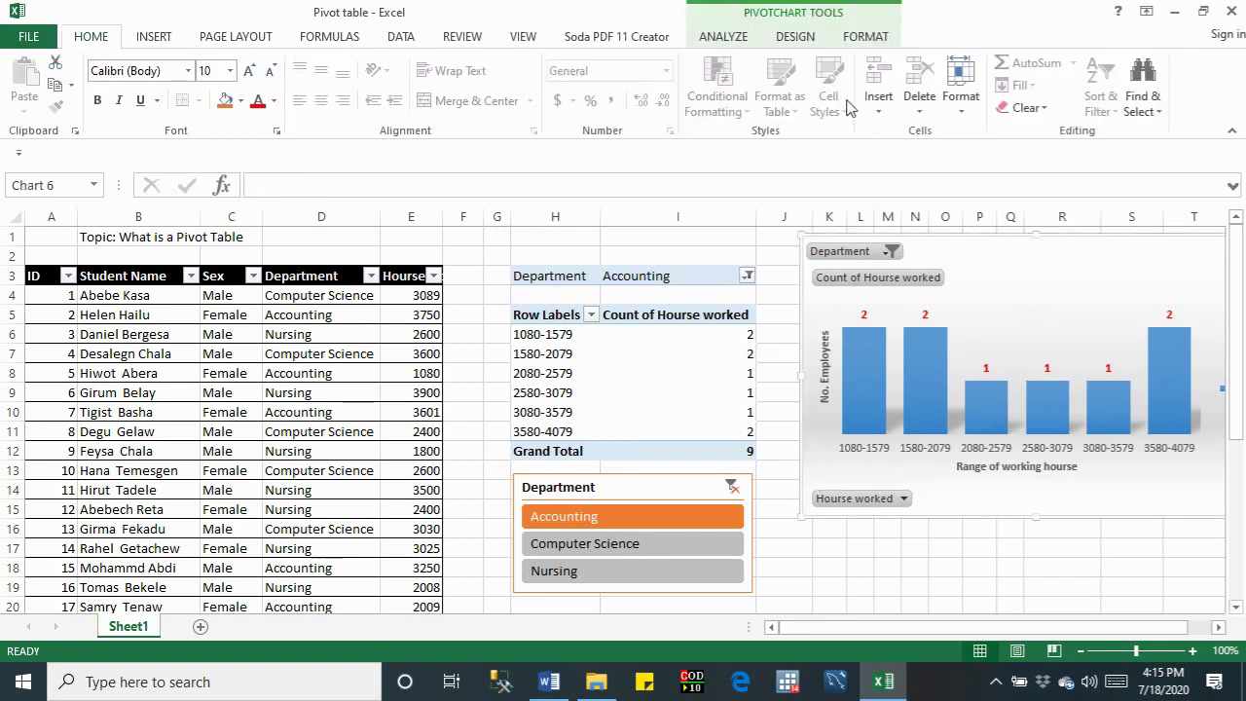
left_click(815, 39)
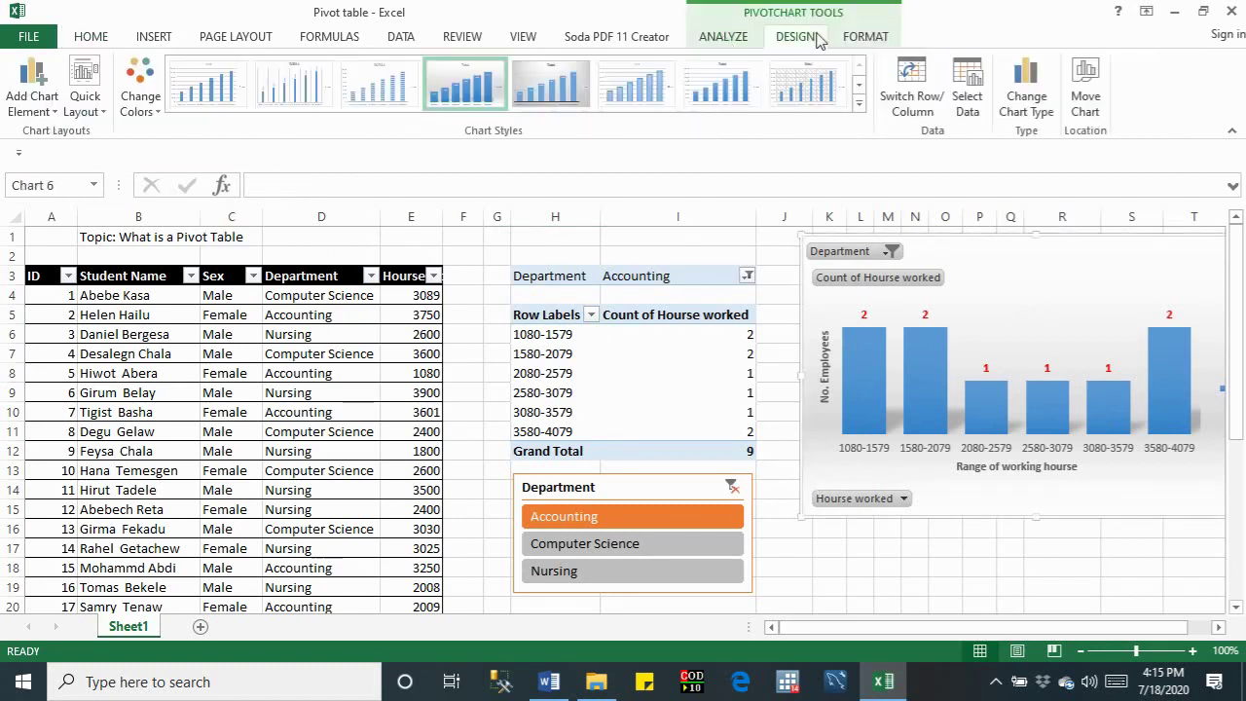
left_click(33, 85)
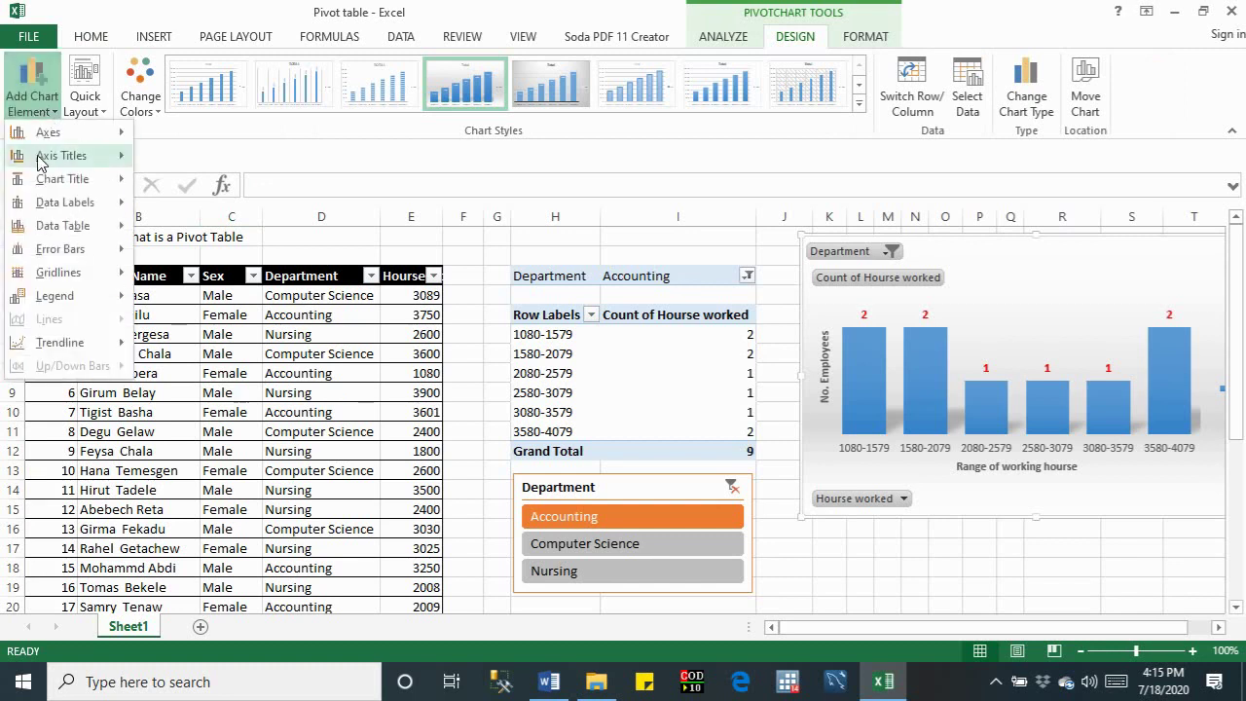
mouse_move(63, 225)
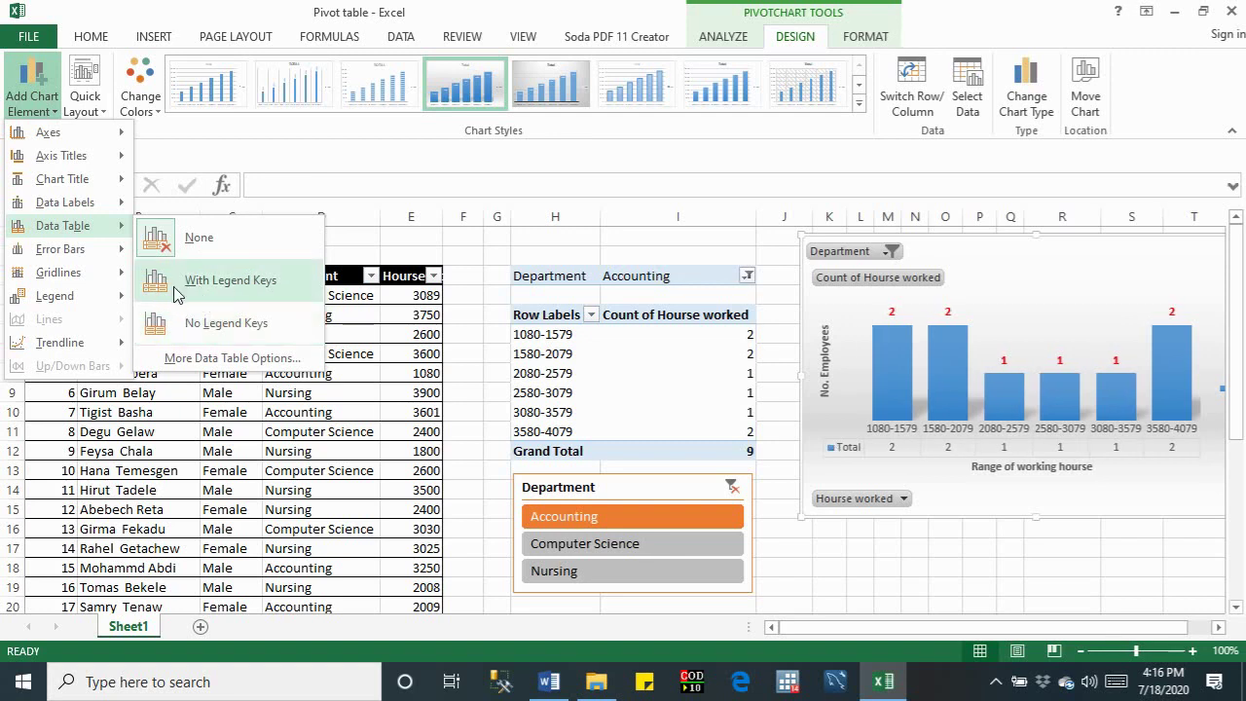
left_click(168, 241)
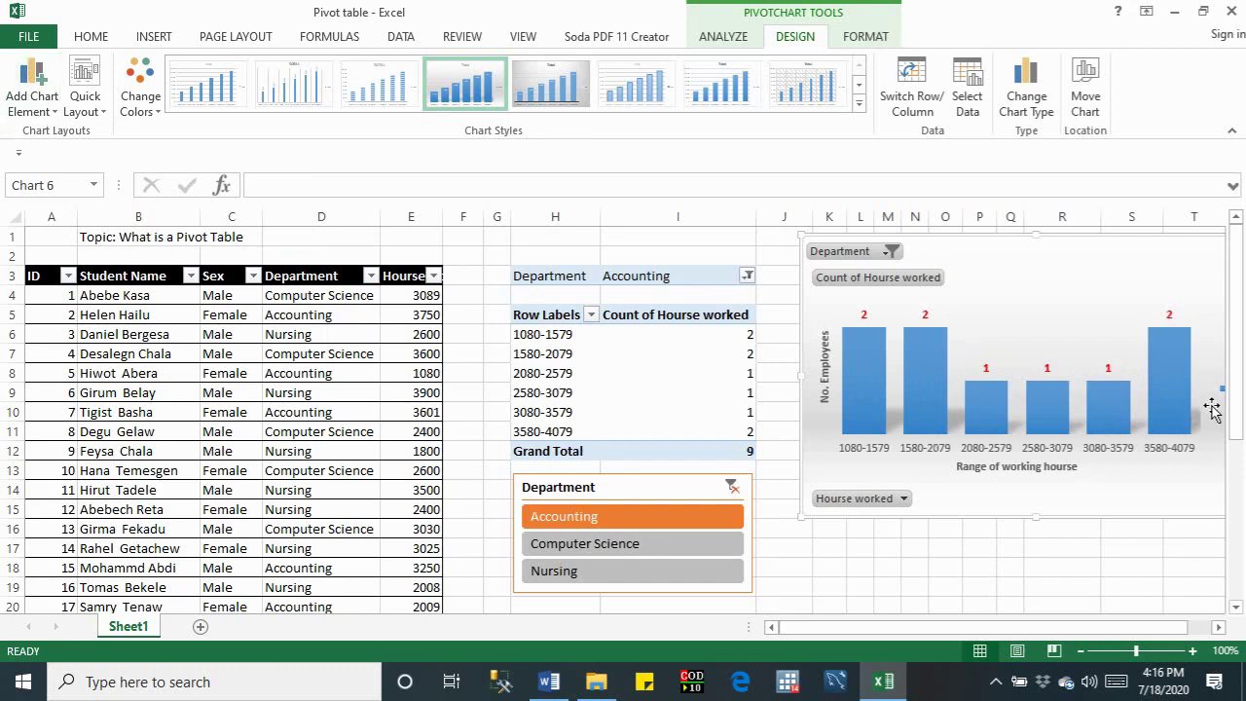
Step: Add a linear trendline to the PivotChart and shift the chart slightly left
left_click(30, 97)
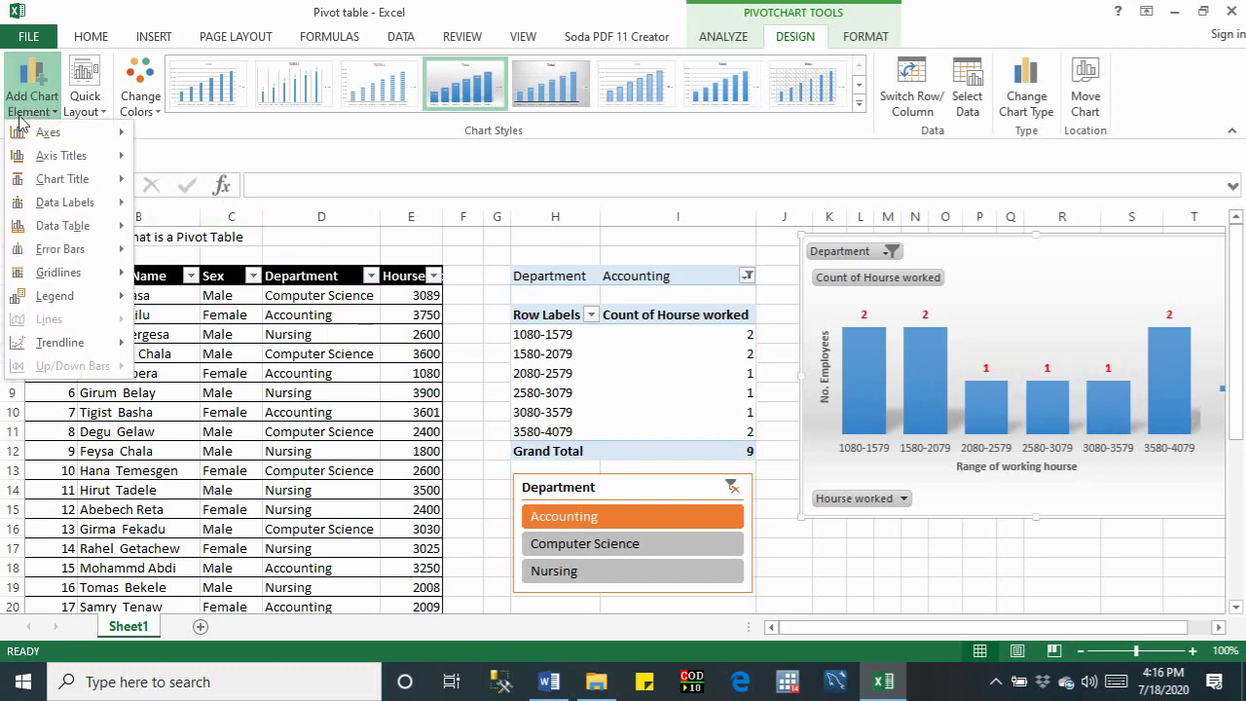
mouse_move(60, 342)
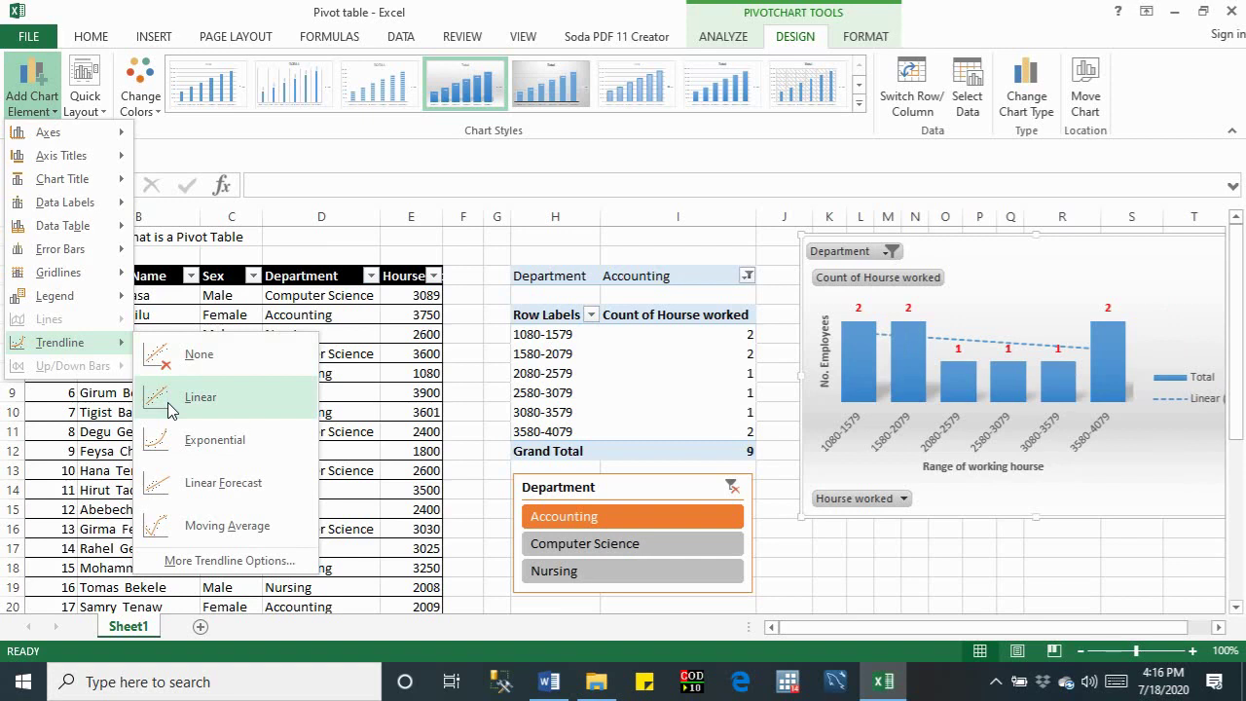
left_click(199, 397)
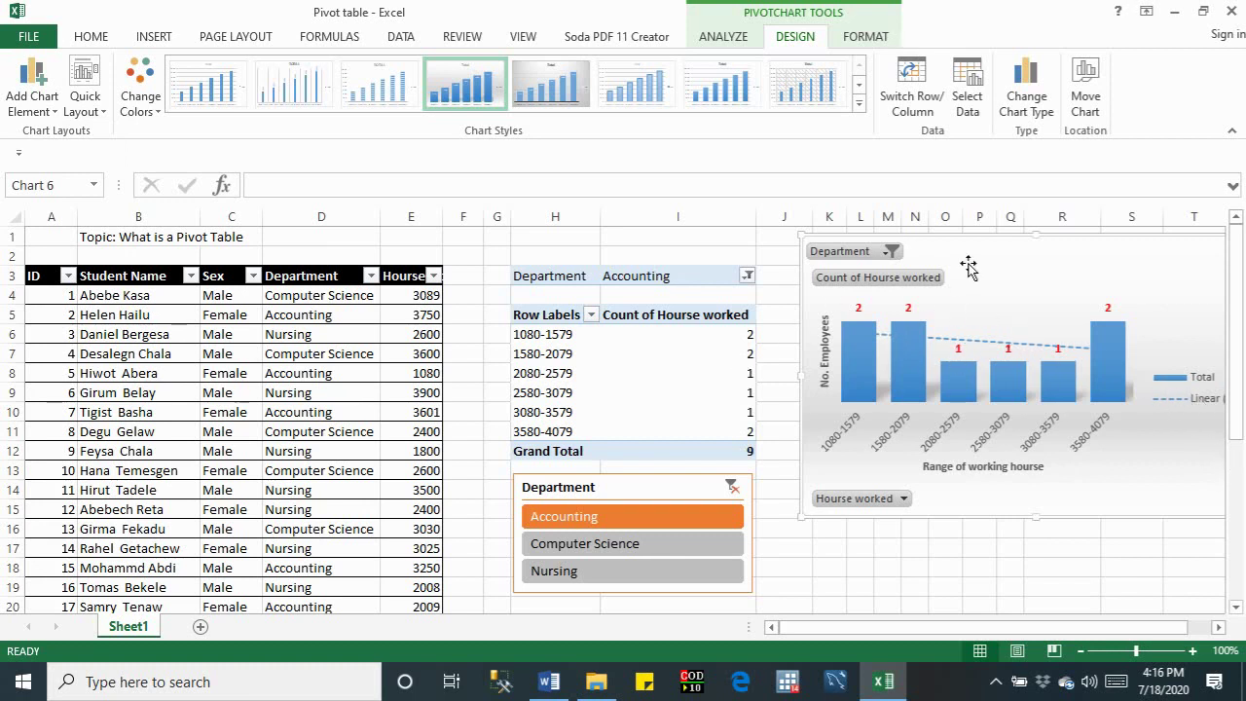
left_click_drag(968, 259, 925, 249)
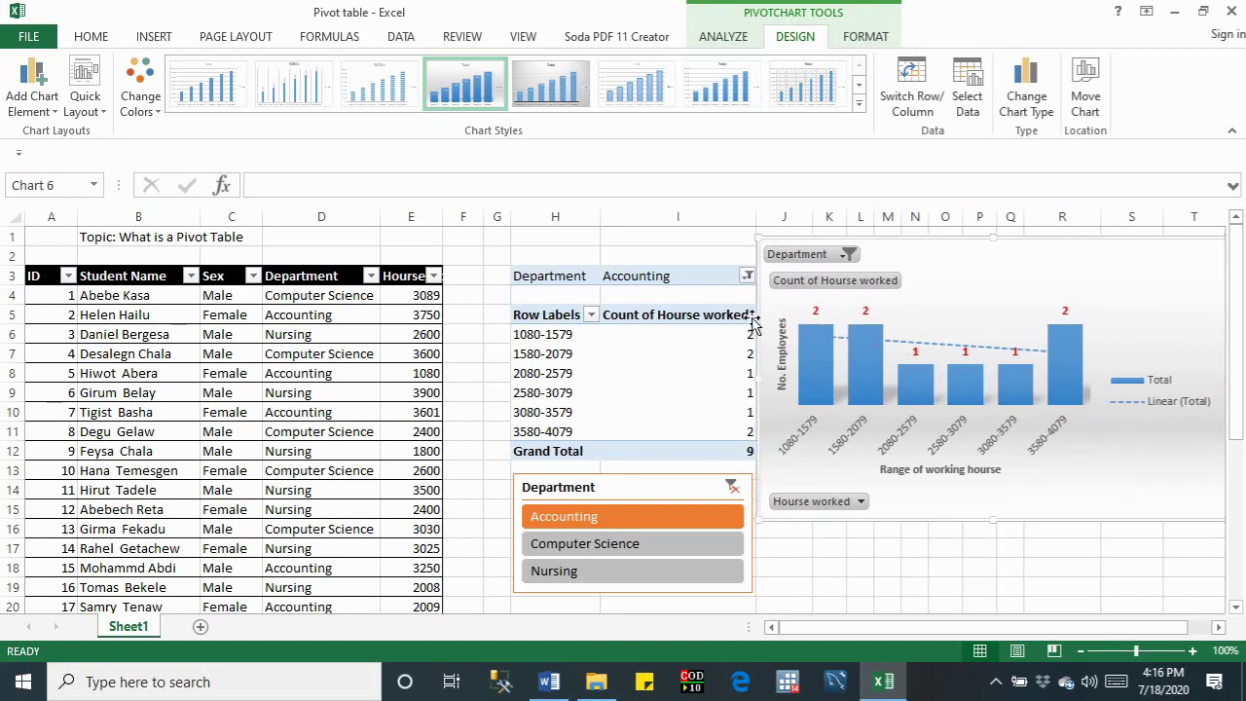
left_click(51, 112)
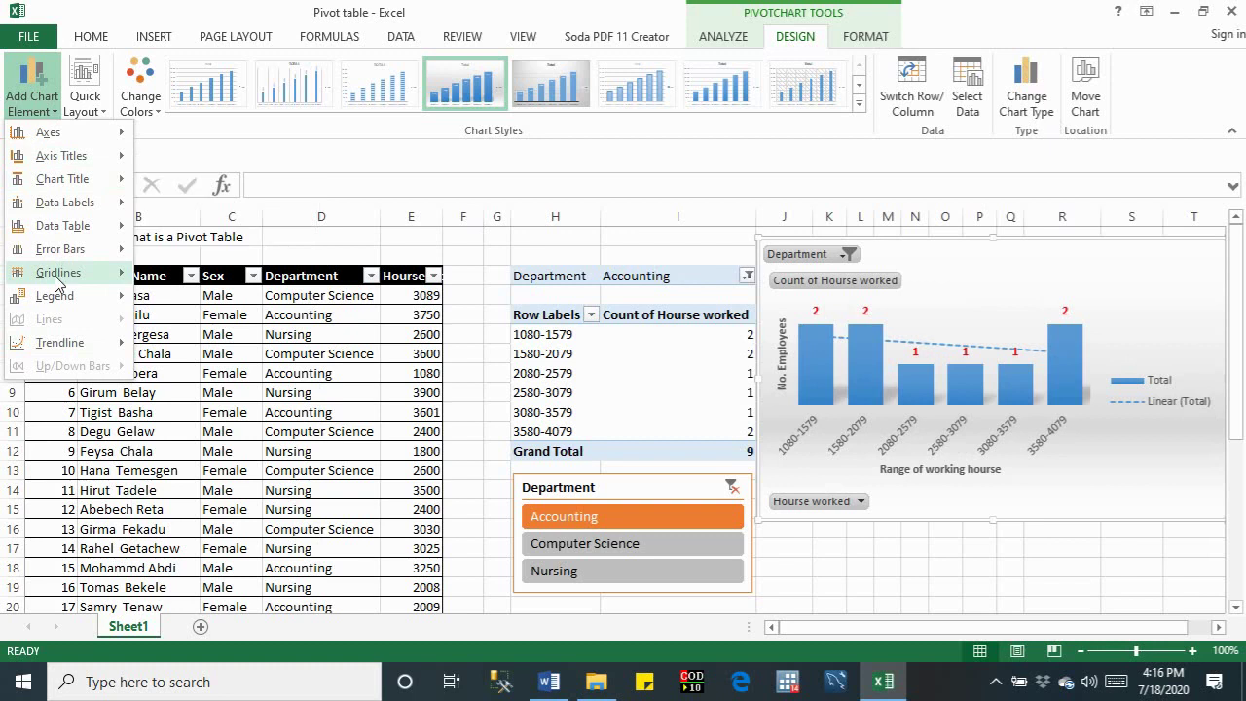
Step: Remove the trendline, switch to a line chart, and apply a hatched-background style
mouse_move(60, 342)
left_click(194, 353)
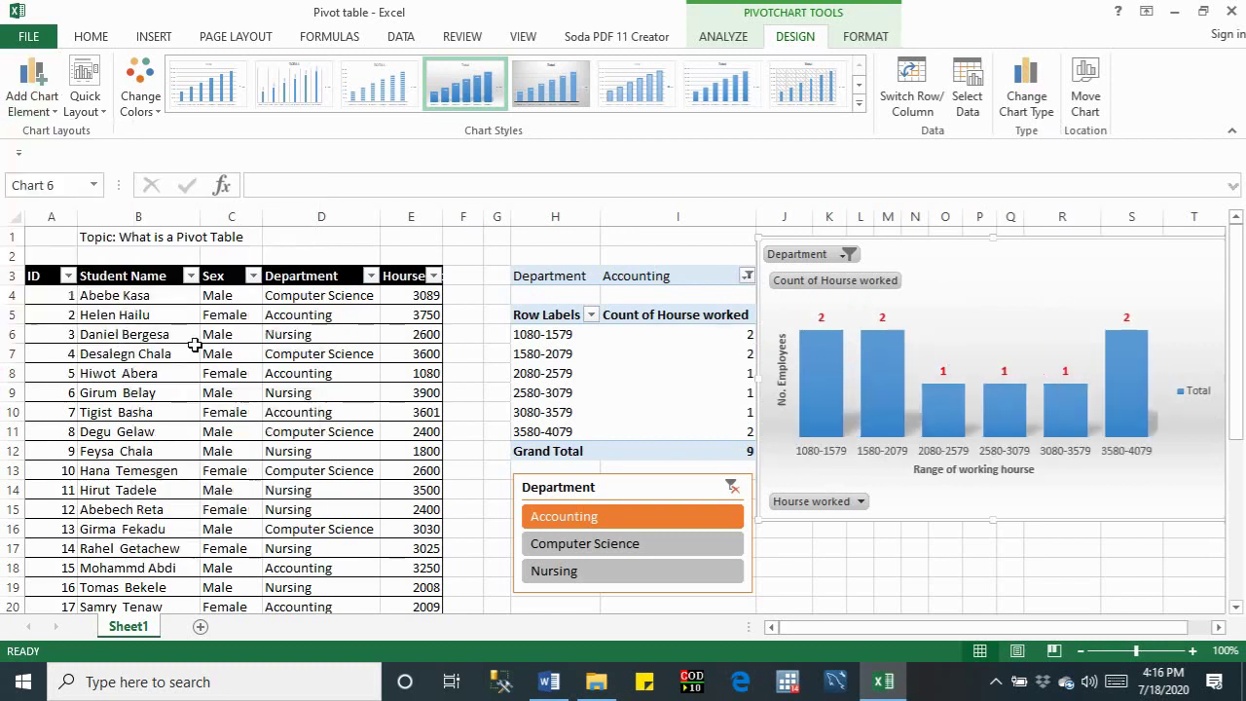
left_click(1022, 102)
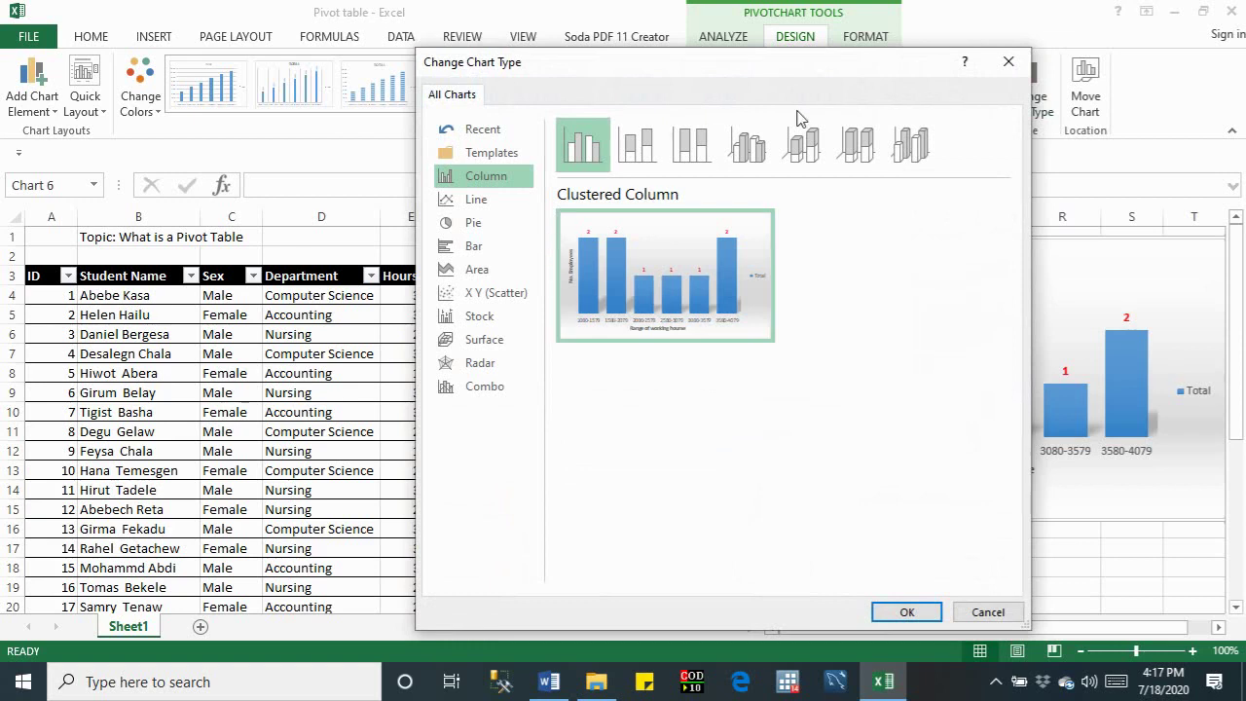
left_click(480, 204)
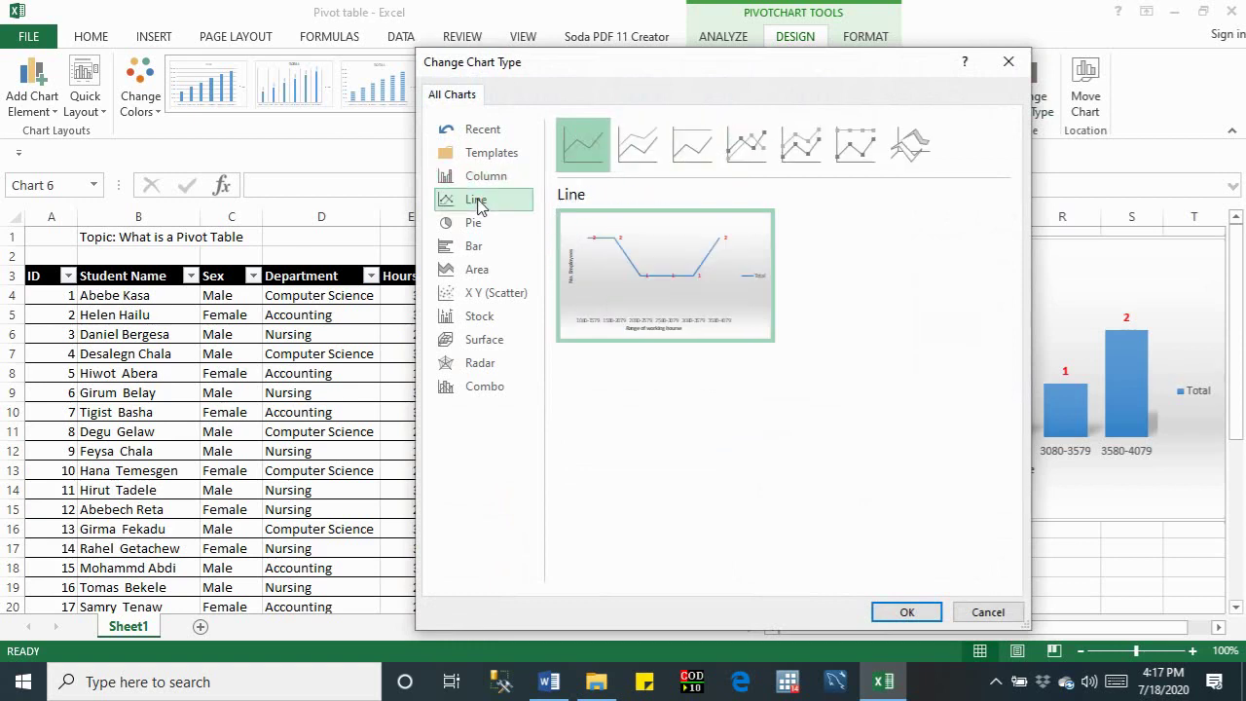
mouse_move(681, 292)
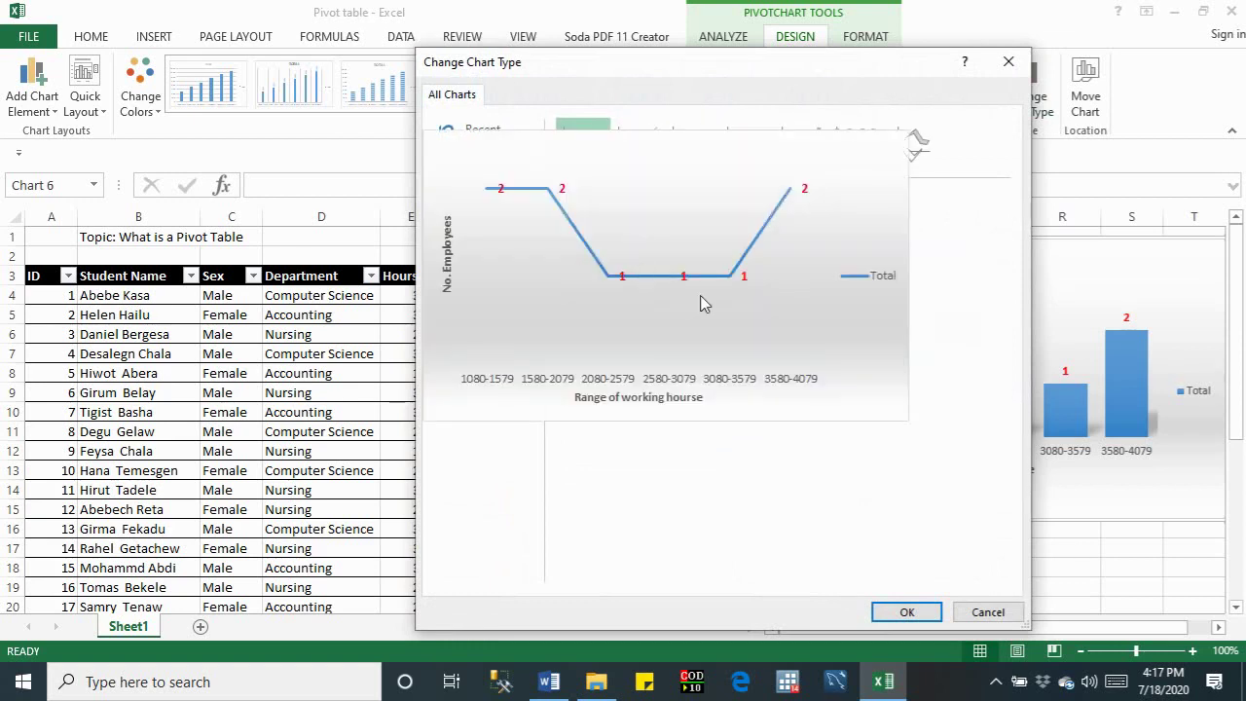
left_click(906, 611)
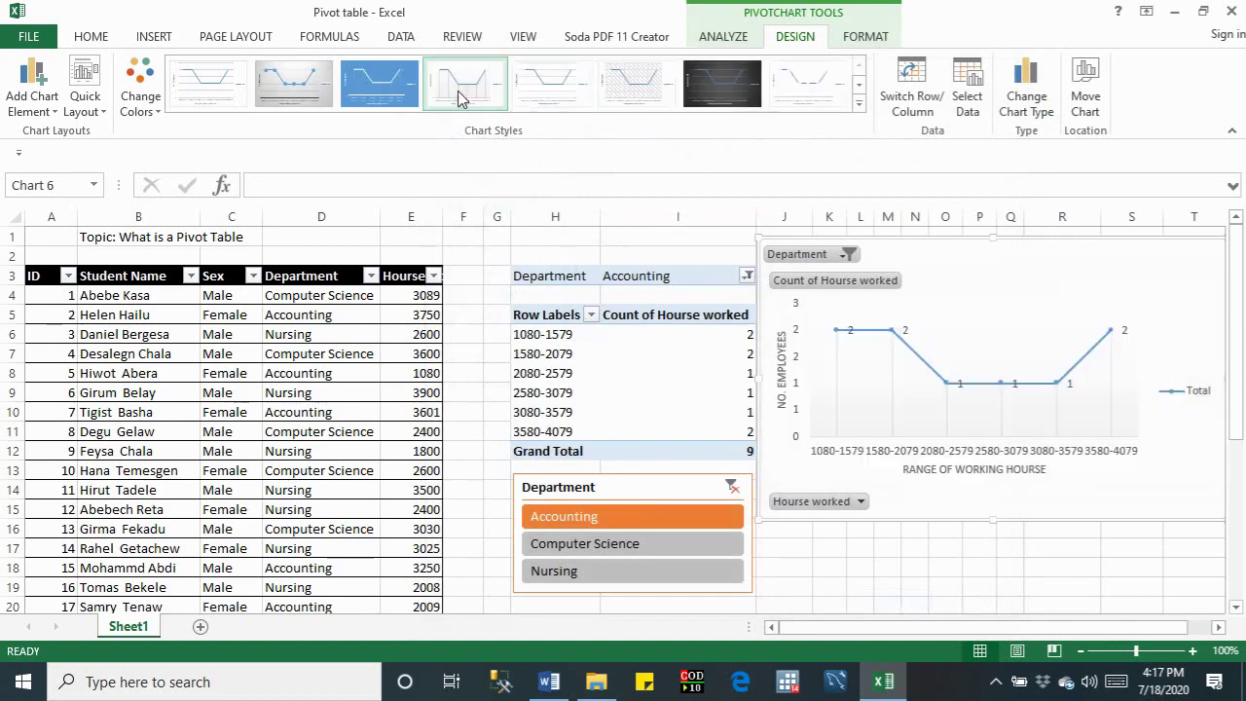
left_click(639, 97)
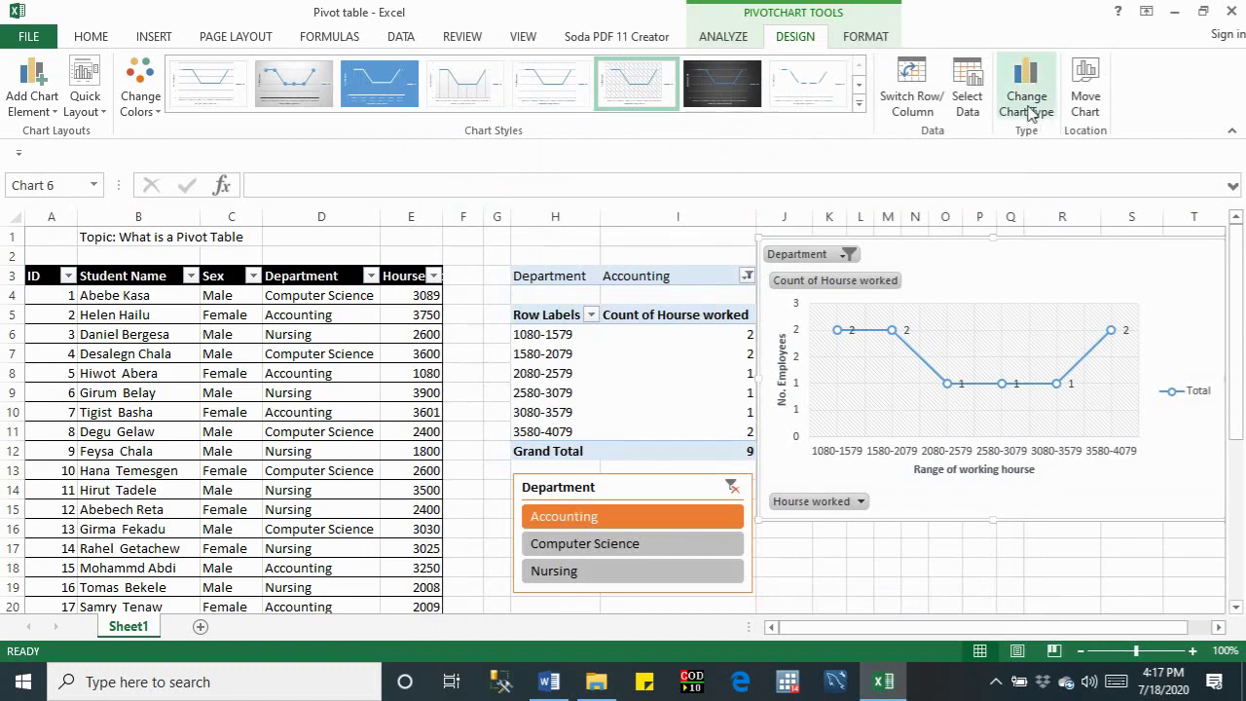
Step: Try a pie chart, then change the chart type to Clustered Bar
left_click(1032, 94)
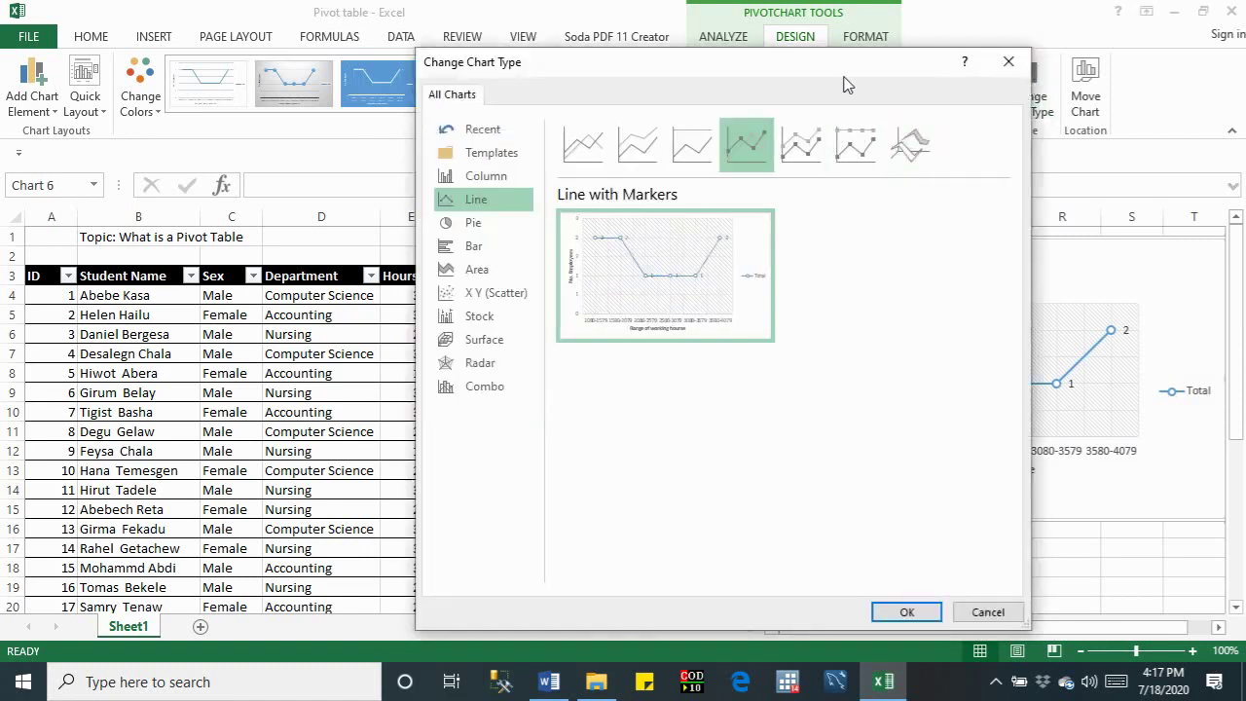
left_click(472, 226)
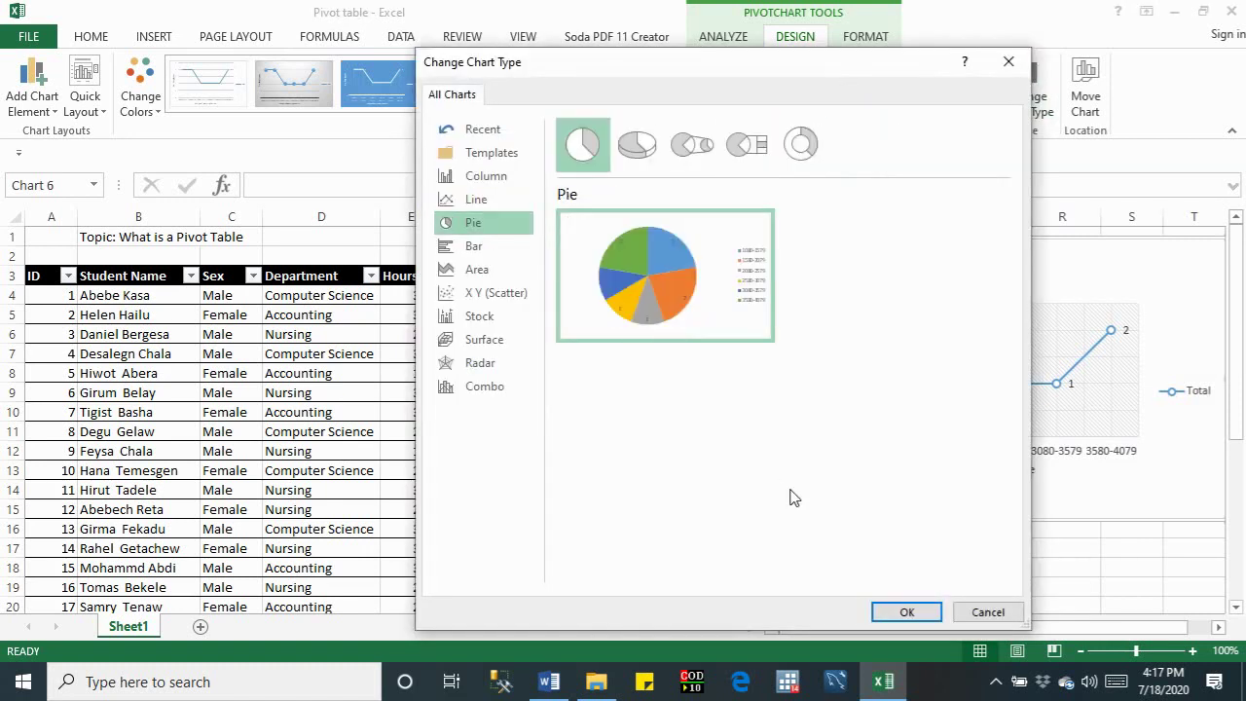
left_click(904, 613)
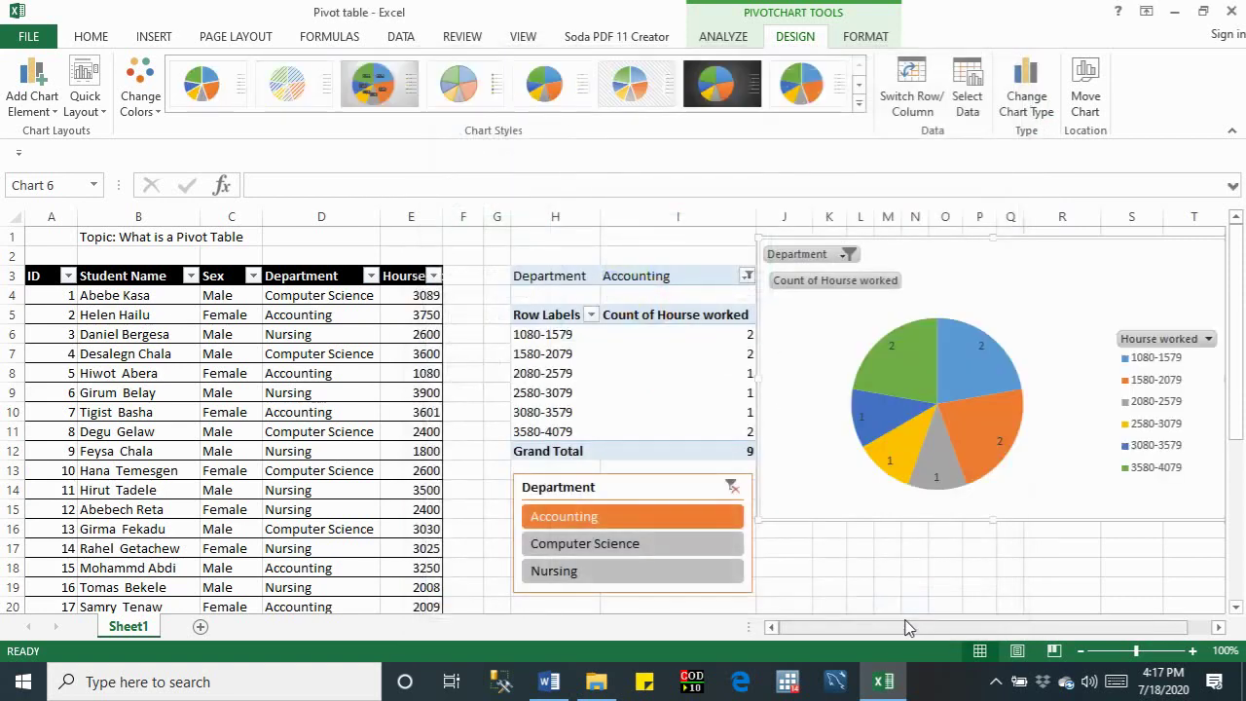
left_click(1039, 113)
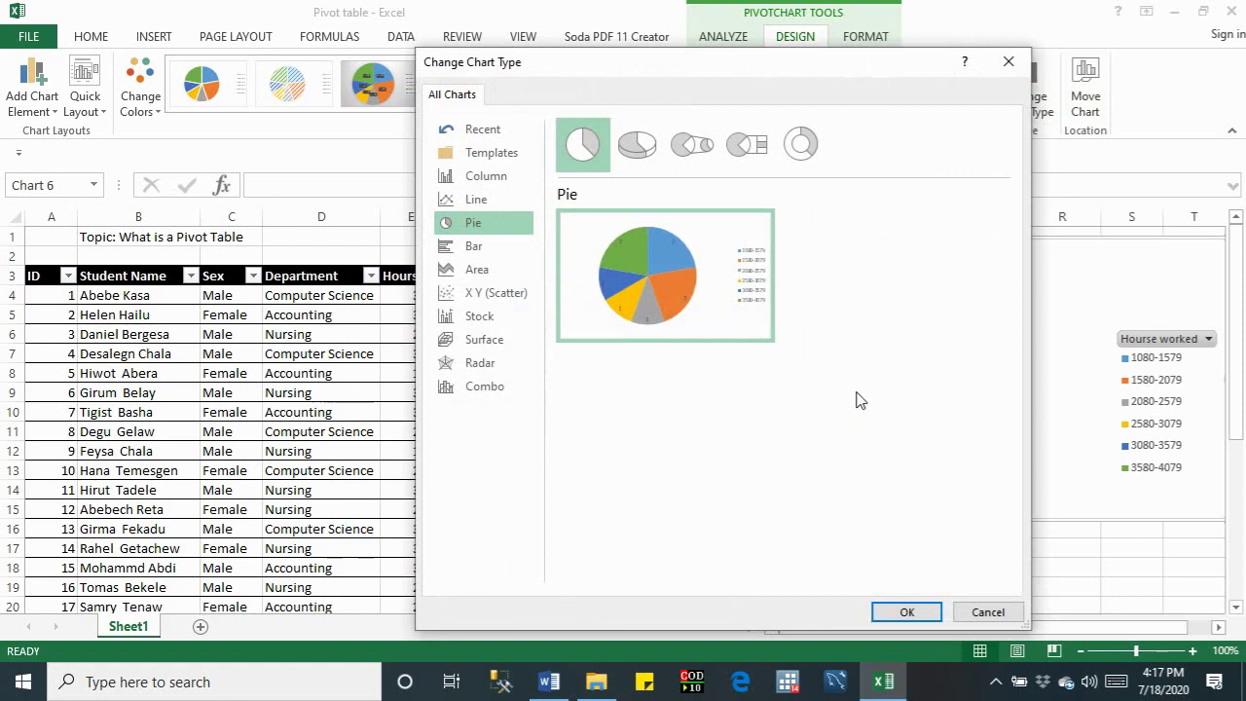
left_click(471, 249)
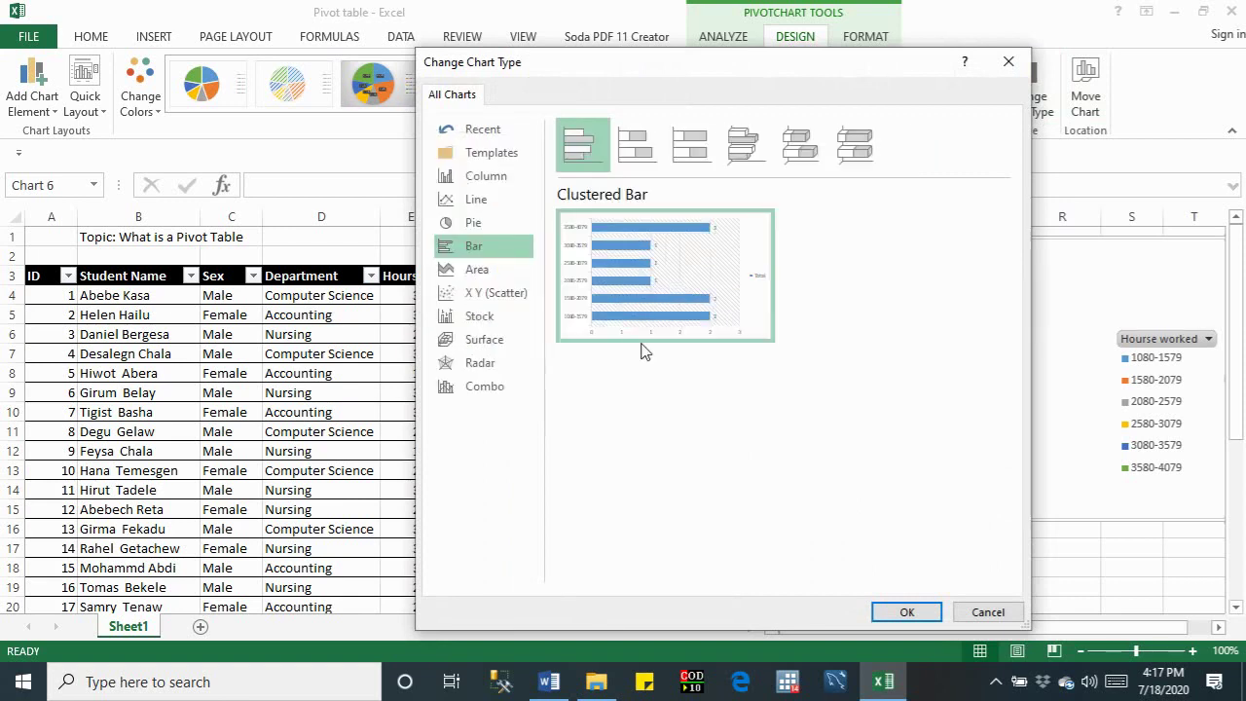
left_click(908, 613)
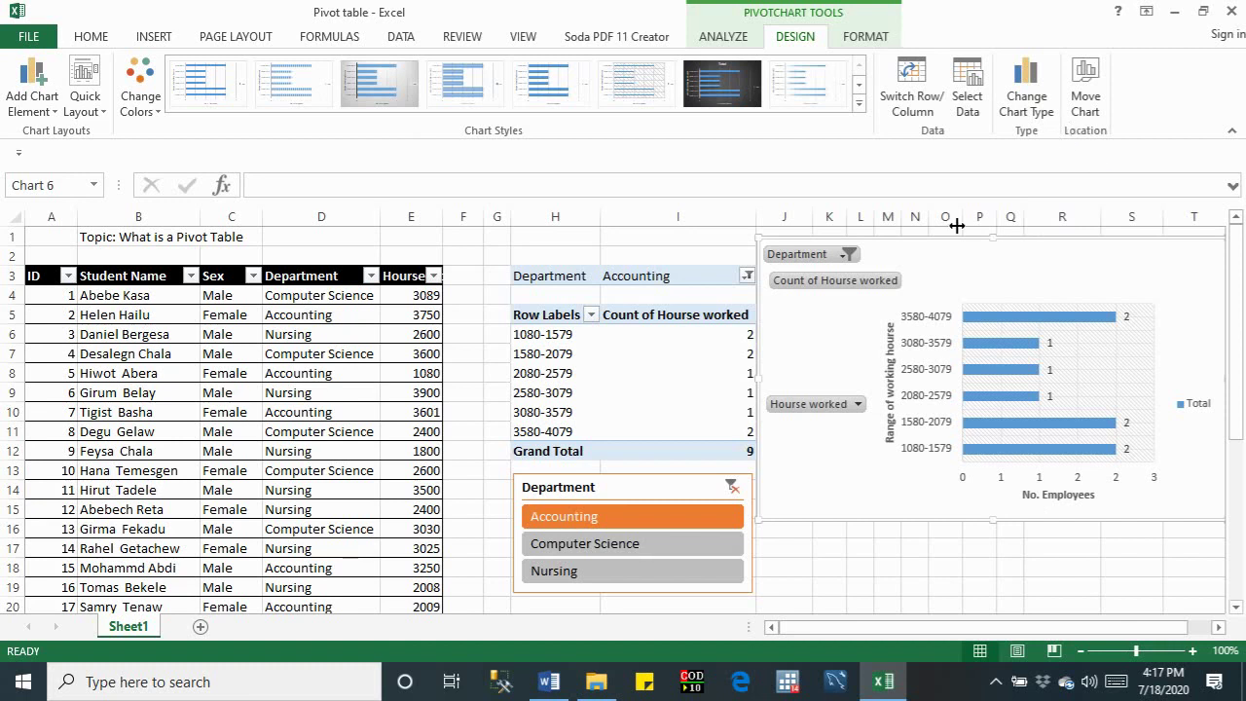
left_click(1085, 87)
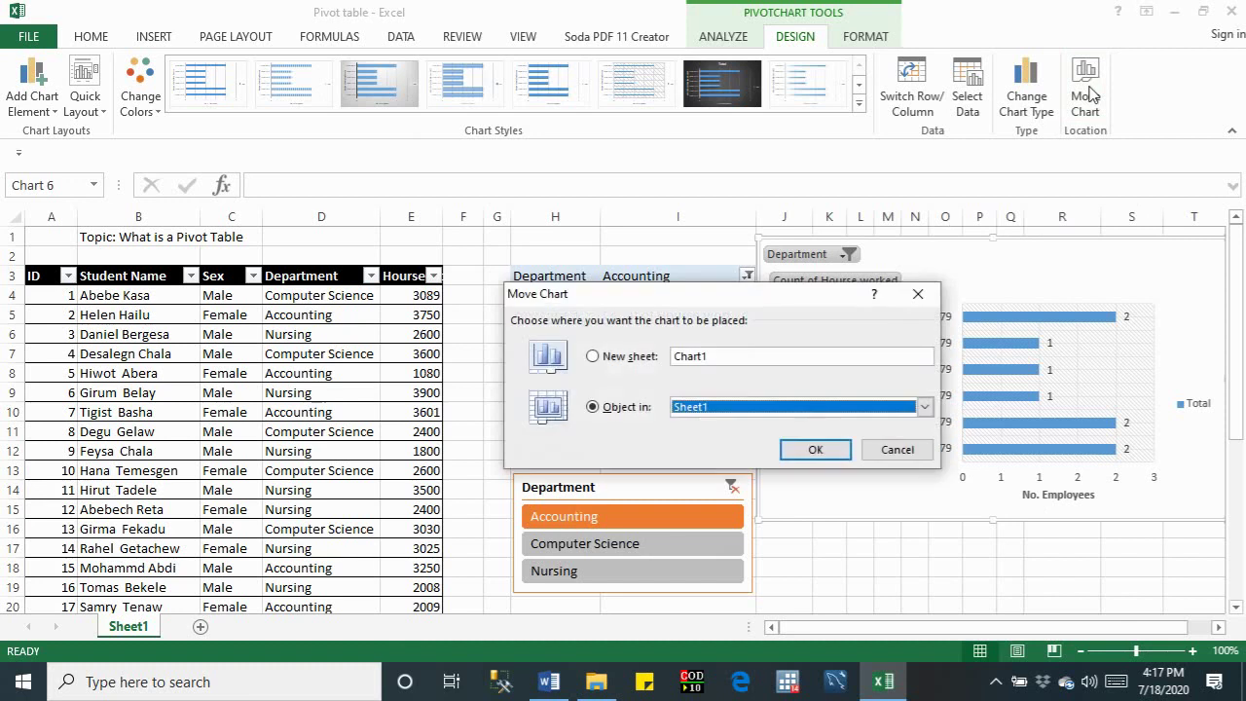
Step: Move the chart to a new Chart1 sheet, then back into Sheet1 as an object
left_click(628, 361)
left_click(807, 453)
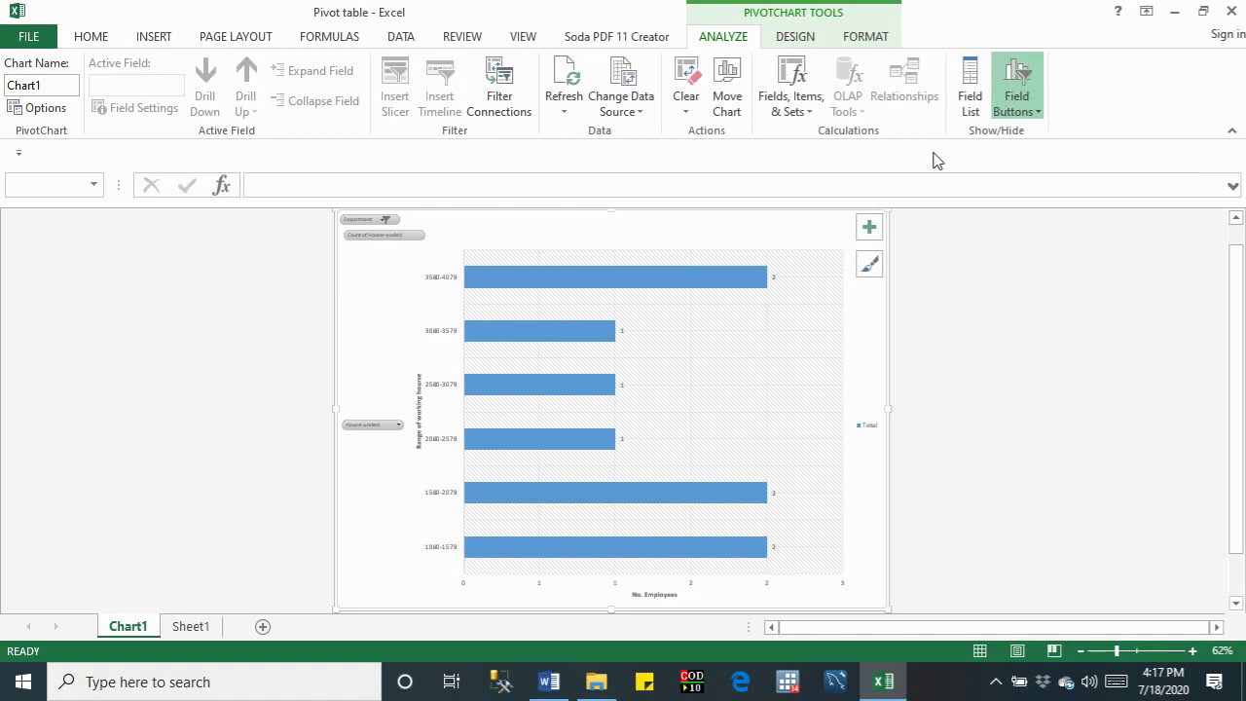
left_click(727, 90)
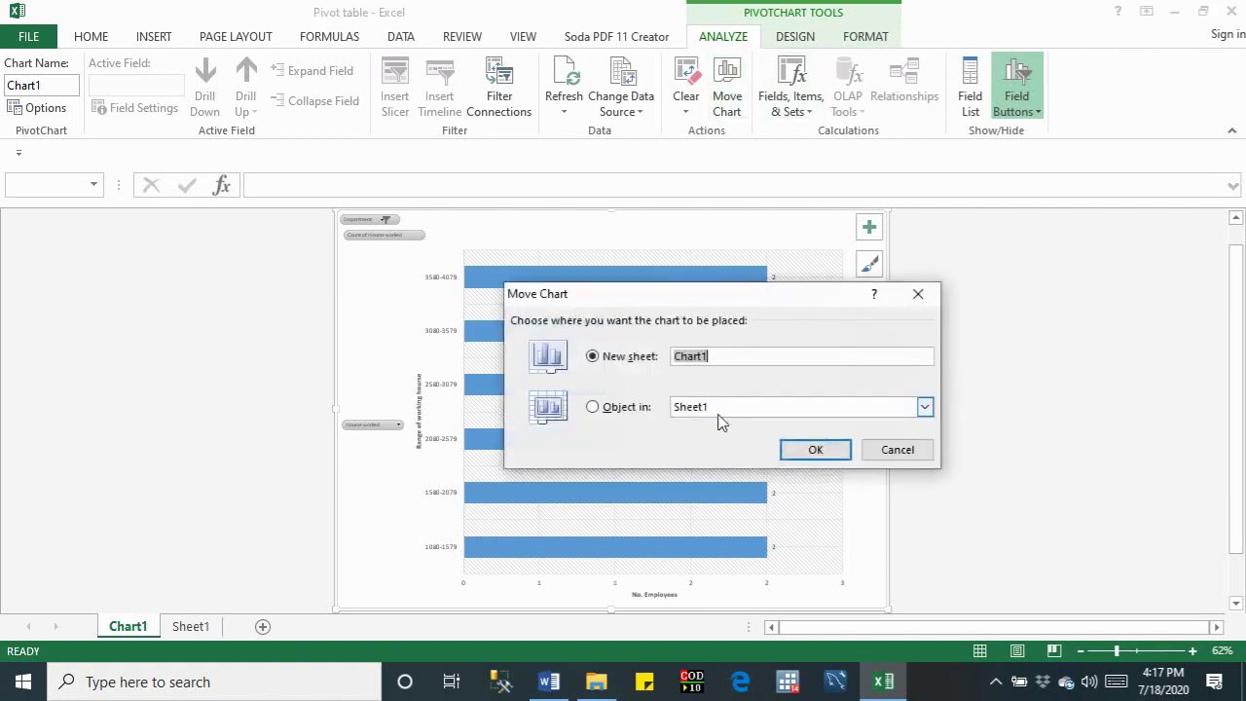
left_click(611, 408)
left_click(818, 451)
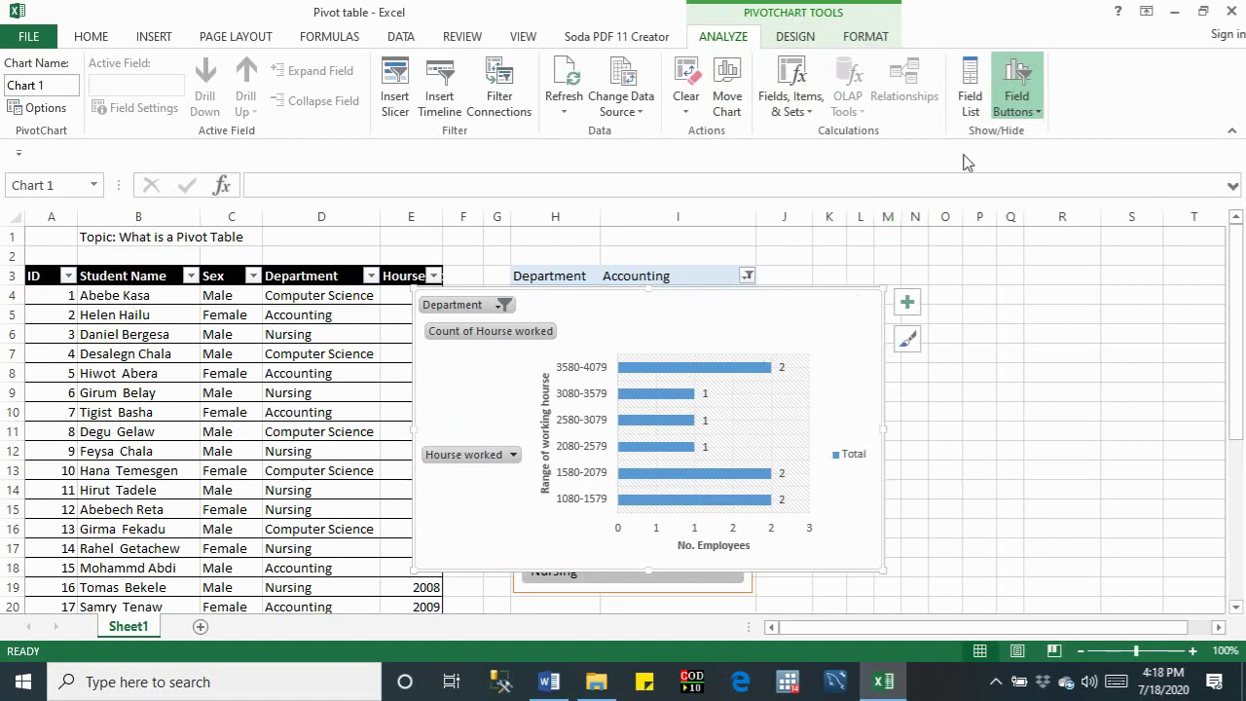
Step: In the field list, clear Department and Hourse worked, then re-add both as axis fields
left_click(969, 87)
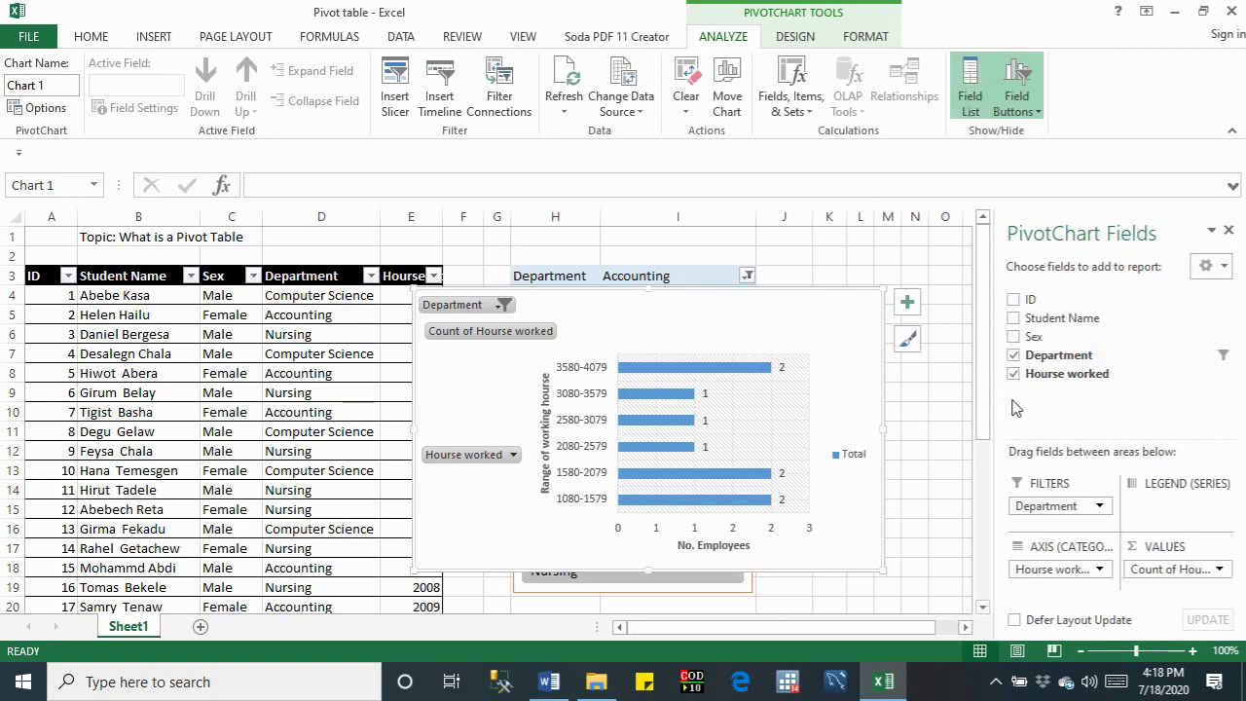
left_click(1013, 355)
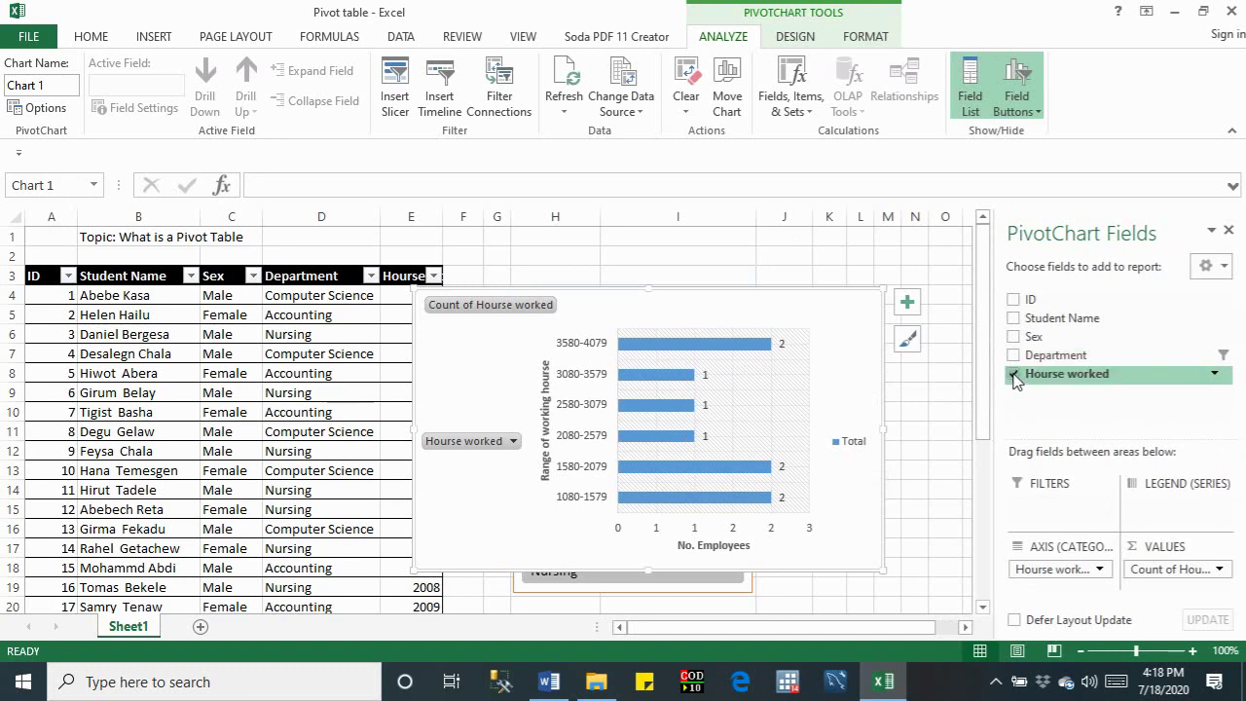
left_click(1013, 375)
left_click(1013, 374)
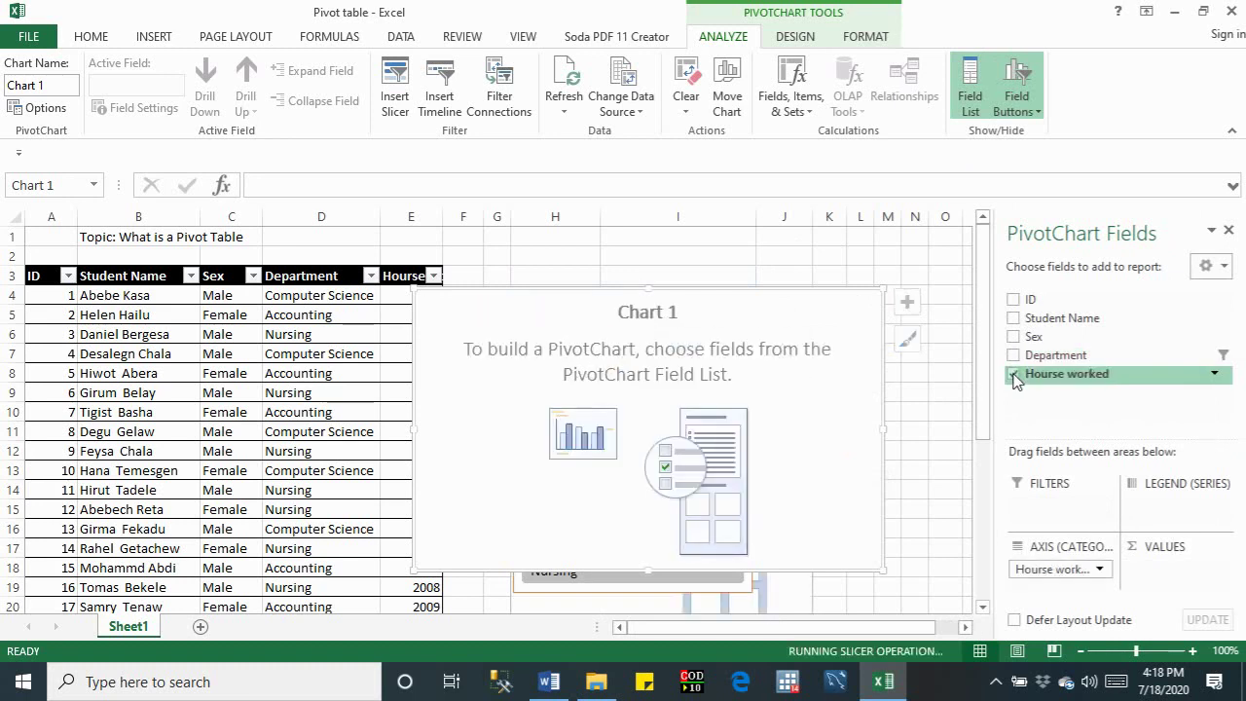
left_click(1013, 355)
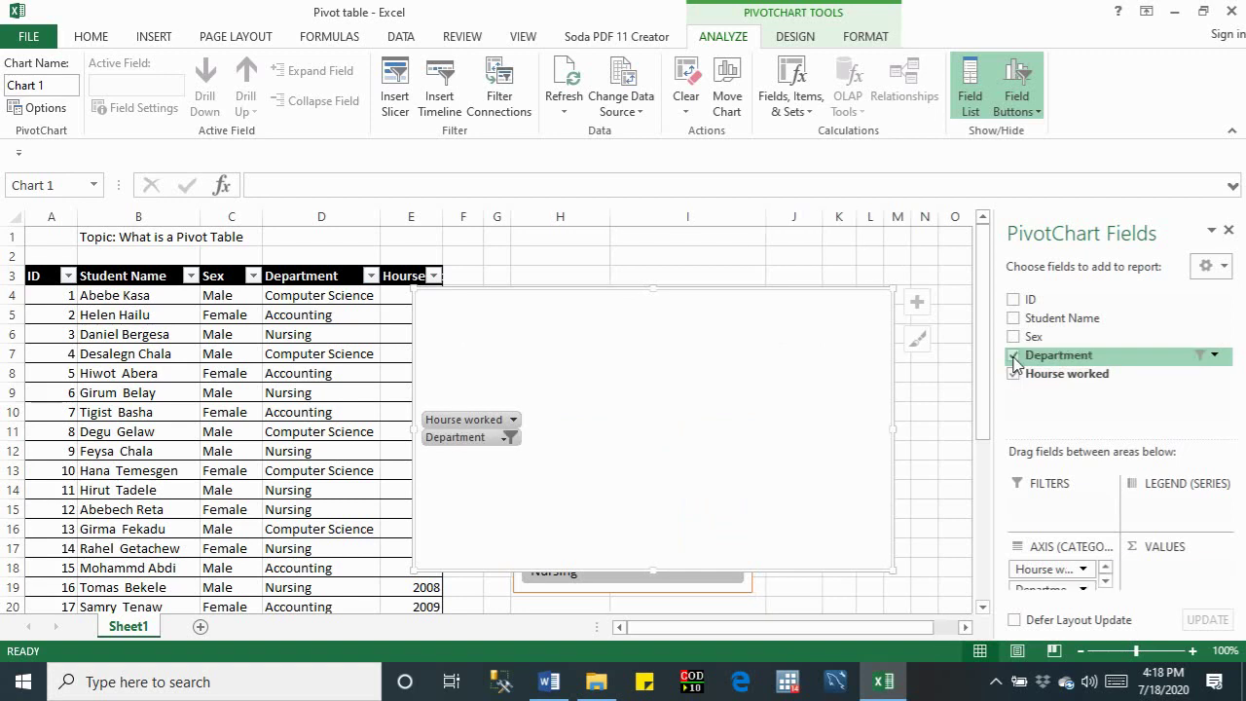